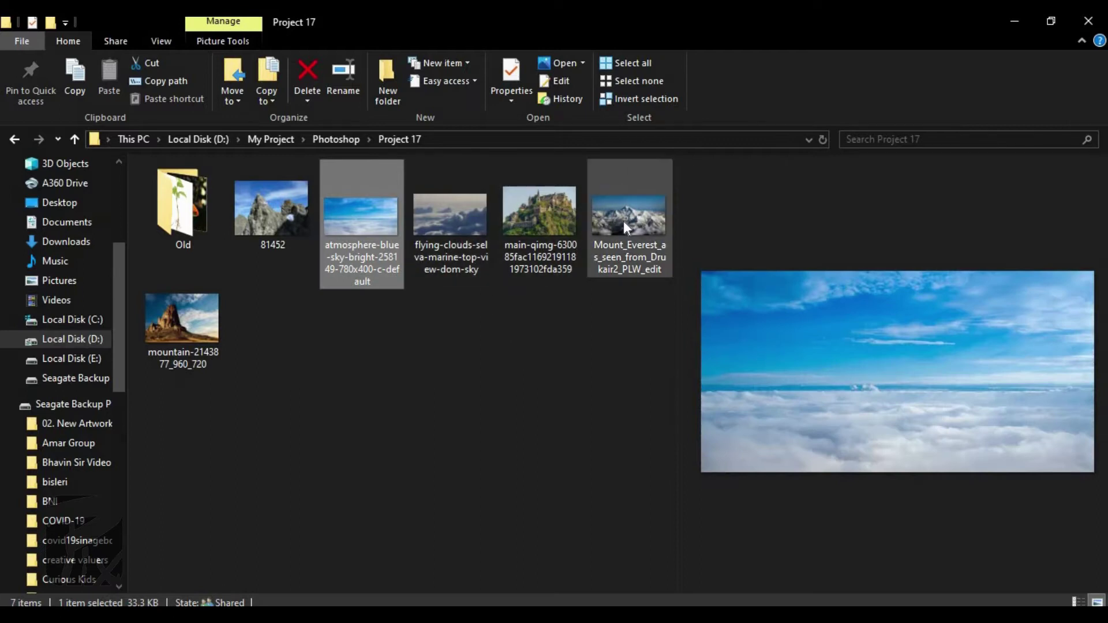
# Step: Preview the Mount Everest, flying-clouds and atmosphere-blue-sky images in the Project 17 folder
pyautogui.click(625, 220)
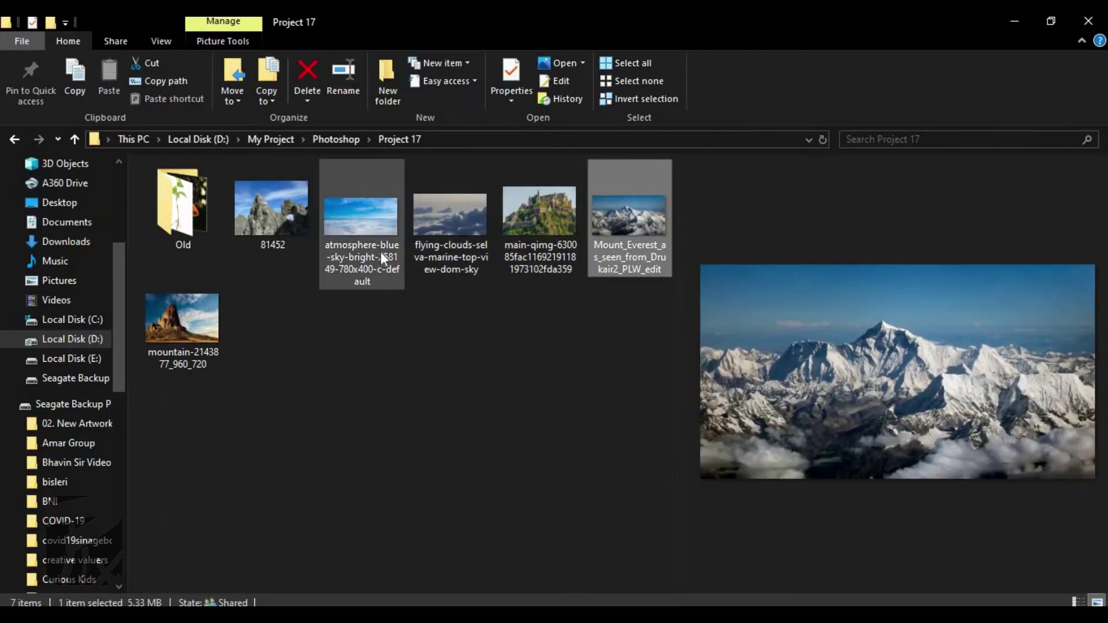
pyautogui.click(421, 223)
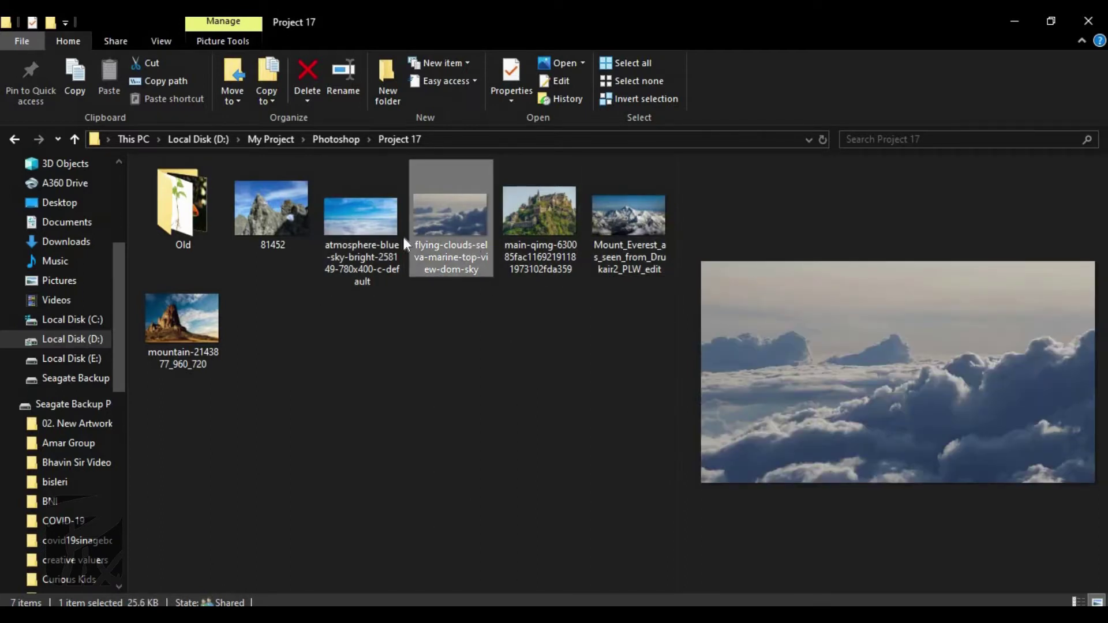
pyautogui.click(403, 238)
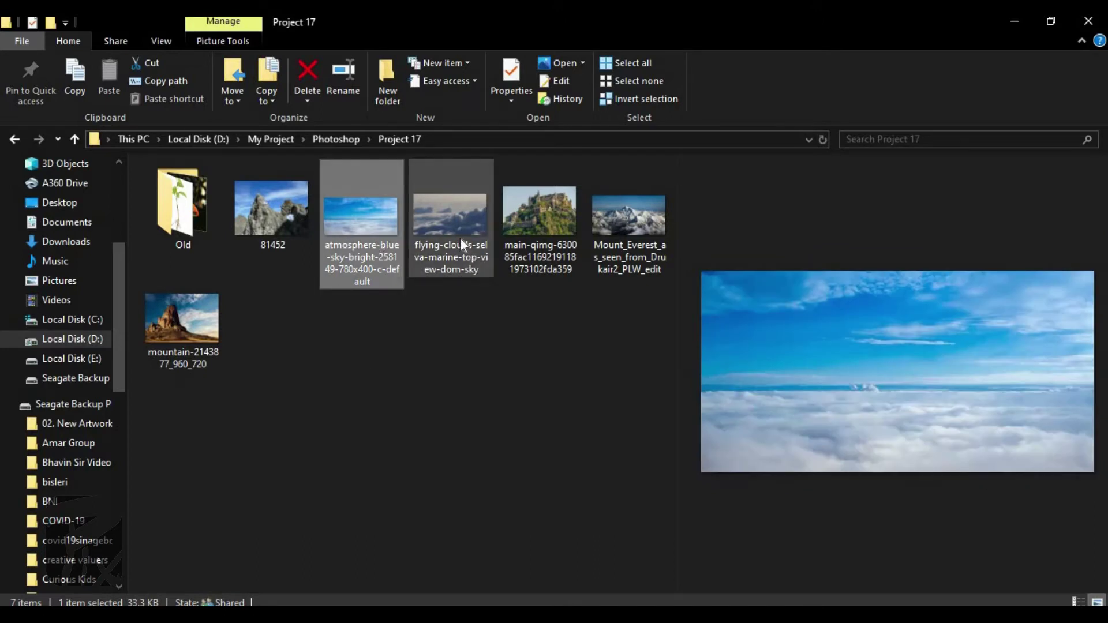
pyautogui.click(451, 249)
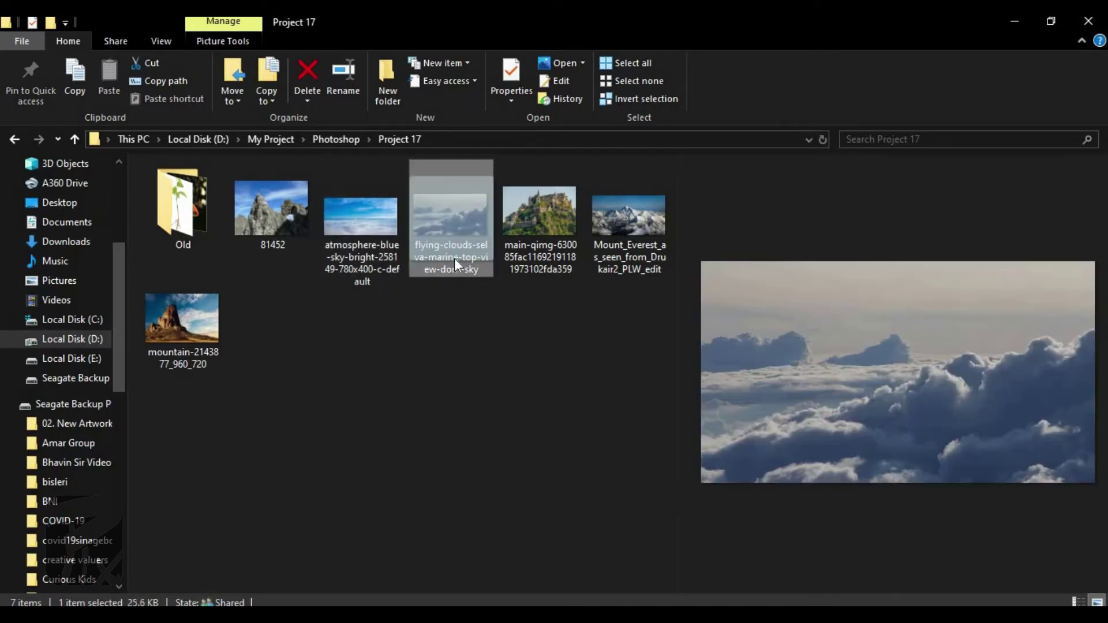
# Step: Place the atmosphere-blue-sky image in the composition, scale it to about 71% to cover the canvas, and raise it slightly
pyautogui.click(369, 270)
pyautogui.moveTo(375, 266); pyautogui.dragTo(411, 383)
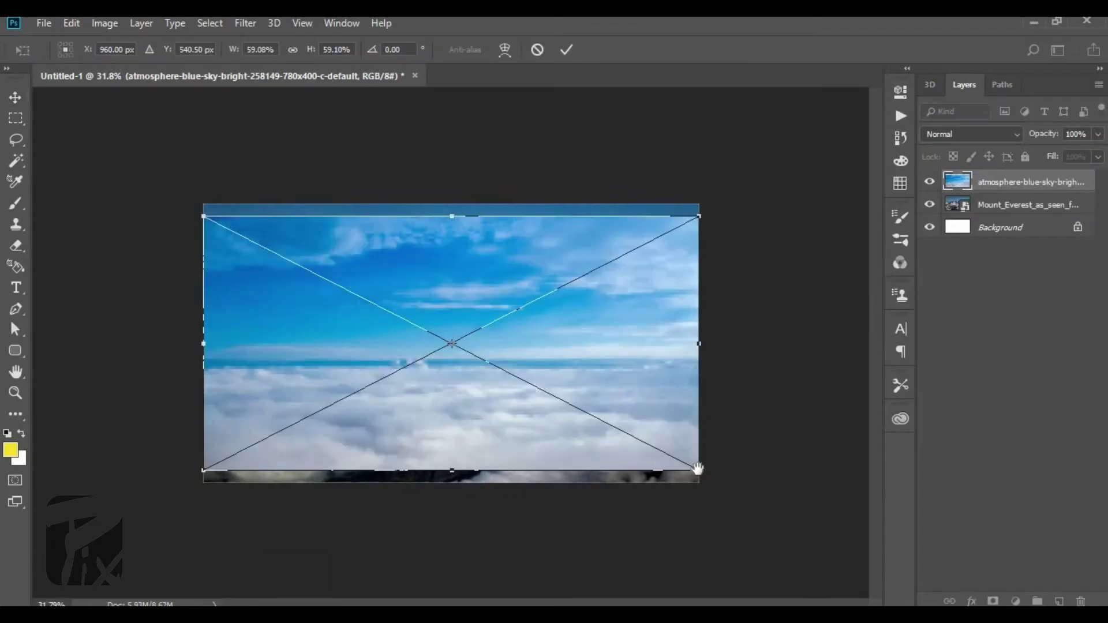
pyautogui.moveTo(699, 470); pyautogui.dragTo(751, 502)
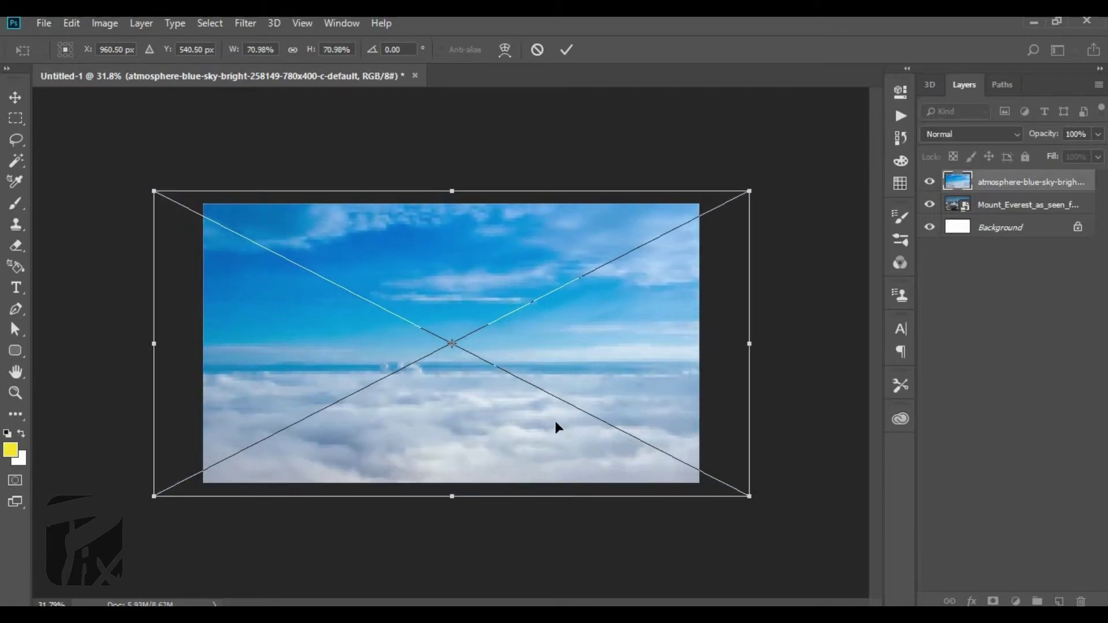
pyautogui.moveTo(557, 426); pyautogui.dragTo(555, 413)
pyautogui.press('Return')
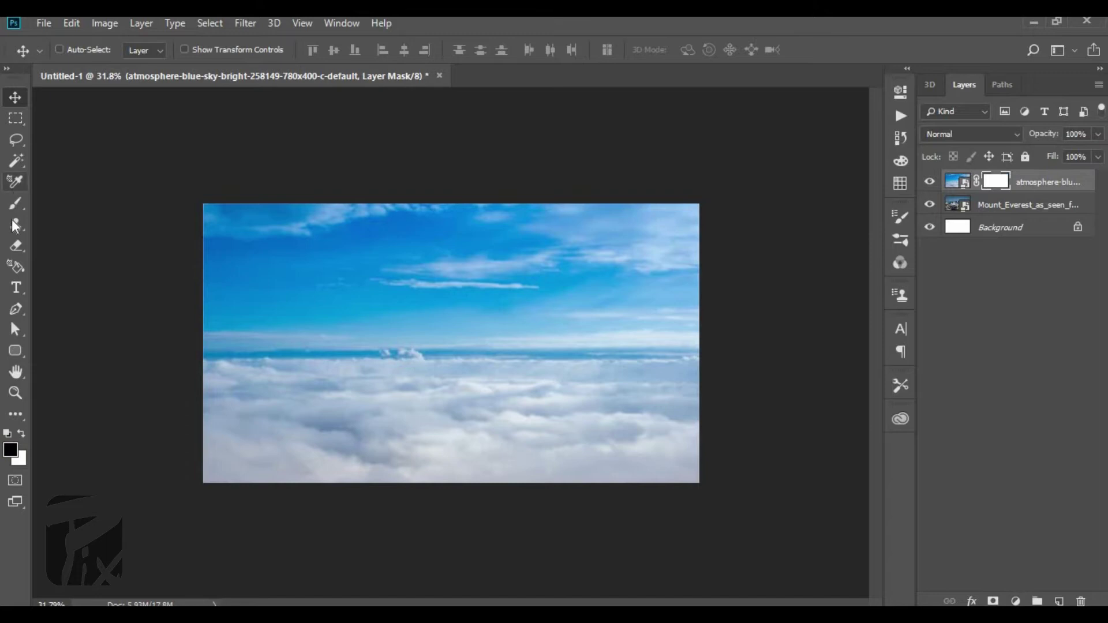
# Step: Paint black with a 250 px brush over the sky area of the cloud layer's mask to reveal the mountains
pyautogui.moveTo(169, 233)
pyautogui.mouseDown()
pyautogui.moveTo(694, 245)
pyautogui.moveTo(702, 223)
pyautogui.moveTo(396, 206)
pyautogui.moveTo(135, 218)
pyautogui.moveTo(265, 261)
pyautogui.moveTo(727, 316)
pyautogui.moveTo(545, 293)
pyautogui.moveTo(115, 304)
pyautogui.moveTo(698, 327)
pyautogui.mouseUp()
pyautogui.moveTo(246, 329); pyautogui.dragTo(165, 324)
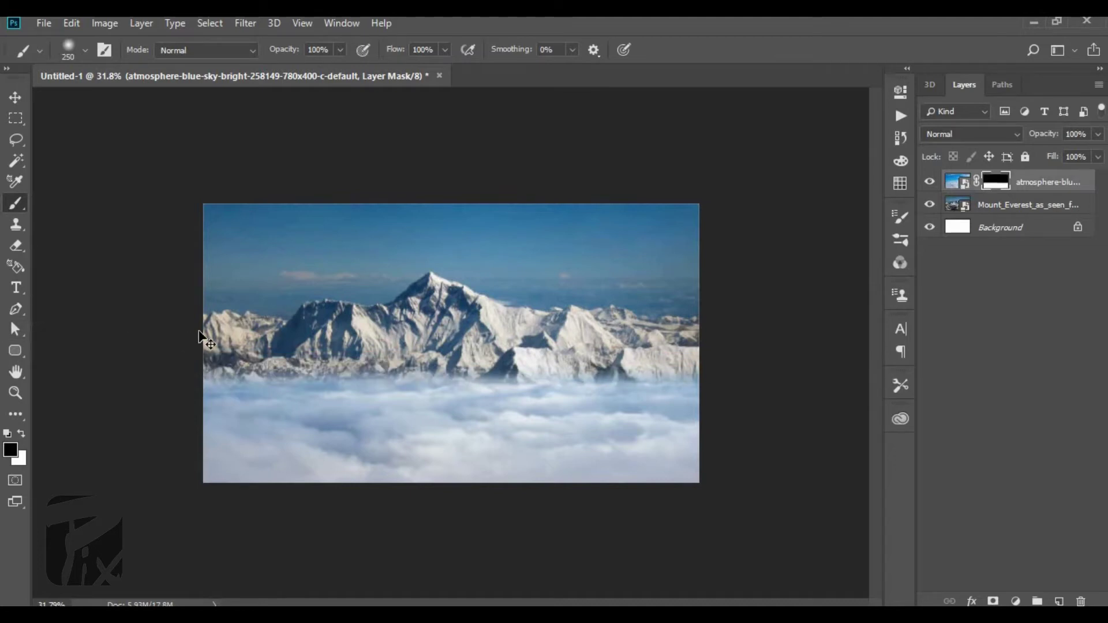
# Step: Enlarge the masked cloud layer and position it so the clouds cover the mountains' lower slopes
pyautogui.hotkey('ctrl', 't')
pyautogui.moveTo(744, 182); pyautogui.dragTo(796, 153)
pyautogui.moveTo(605, 421); pyautogui.dragTo(605, 375)
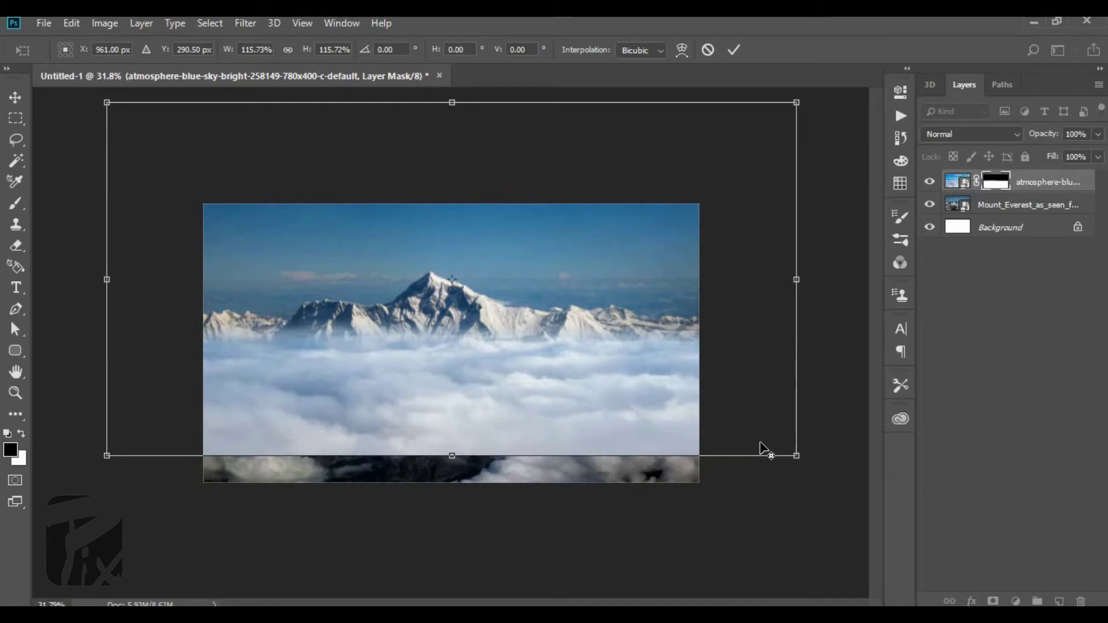
pyautogui.moveTo(796, 456); pyautogui.dragTo(832, 521)
pyautogui.moveTo(715, 430); pyautogui.dragTo(716, 441)
pyautogui.scroll(-5, 605, 391)
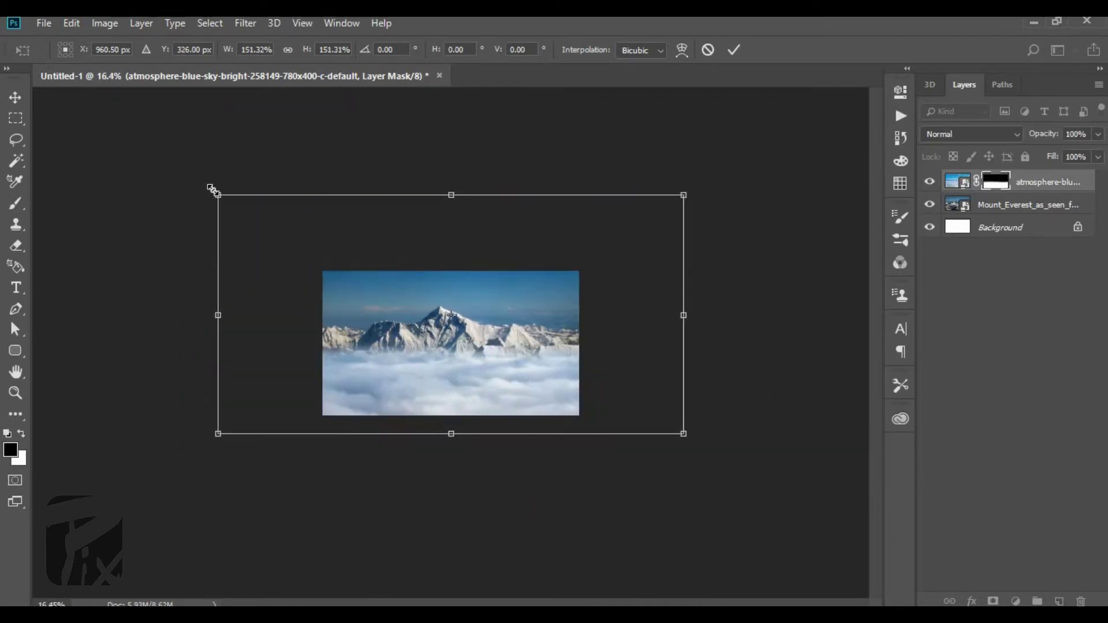
pyautogui.moveTo(247, 206)
pyautogui.mouseDown()
pyautogui.moveTo(265, 212)
pyautogui.moveTo(247, 205)
pyautogui.mouseUp()
pyautogui.press('Return')
pyautogui.hotkey('ctrl', '0')
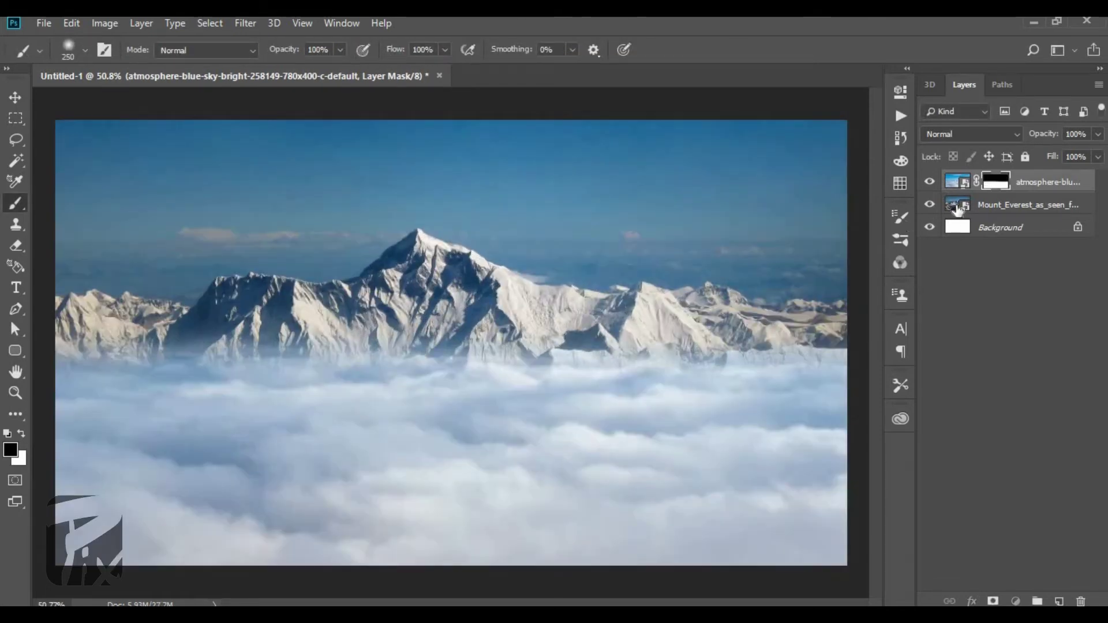
# Step: Lower the Mount Everest layer so the range sinks deeper into the clouds
pyautogui.click(958, 209)
pyautogui.scroll(-5, 365, 251)
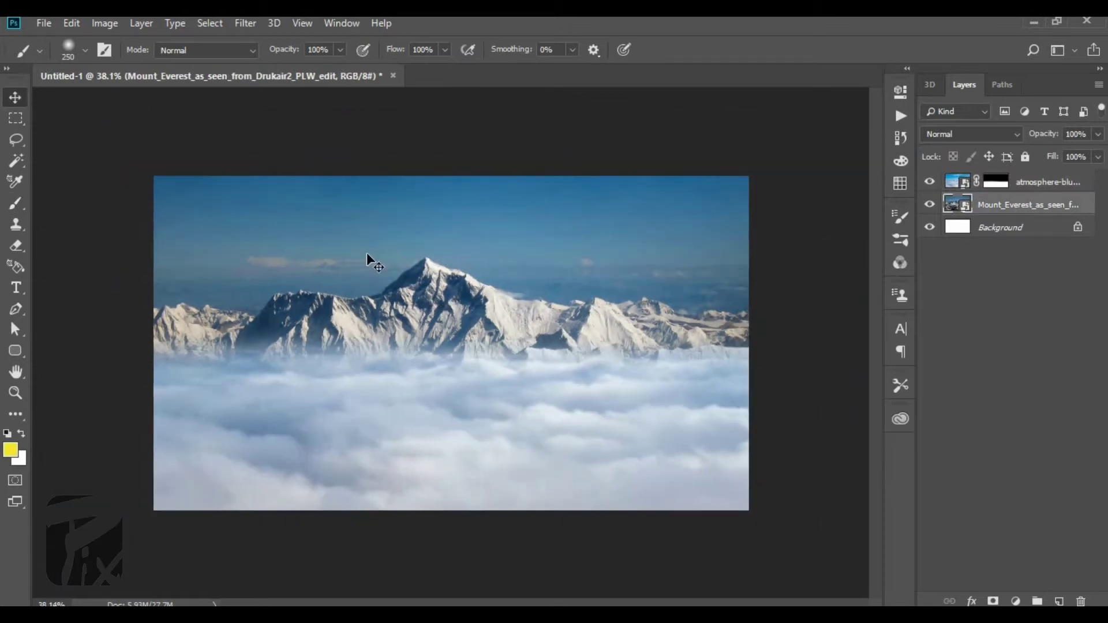
pyautogui.press('v')
pyautogui.moveTo(415, 300)
pyautogui.mouseDown()
pyautogui.moveTo(420, 313)
pyautogui.moveTo(408, 317)
pyautogui.mouseUp()
pyautogui.scroll(4, 450, 329)
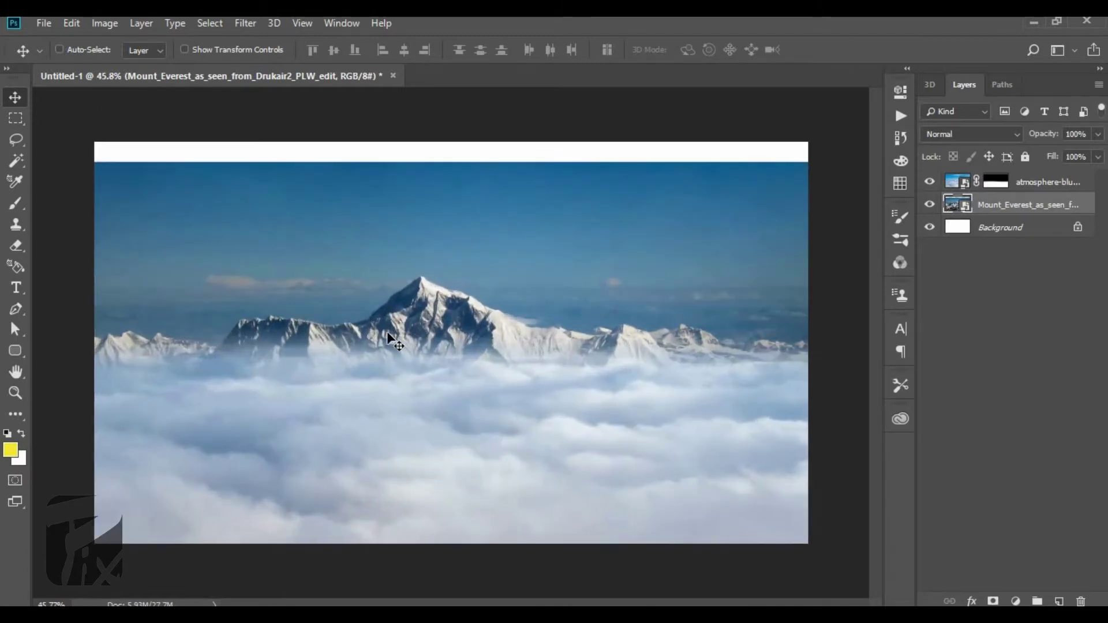
# Step: Place the sunset image "unnamed" beneath the cloud layer and resize it to span the sky down to the horizon
pyautogui.hotkey('alt', 'Tab')
pyautogui.click(272, 346)
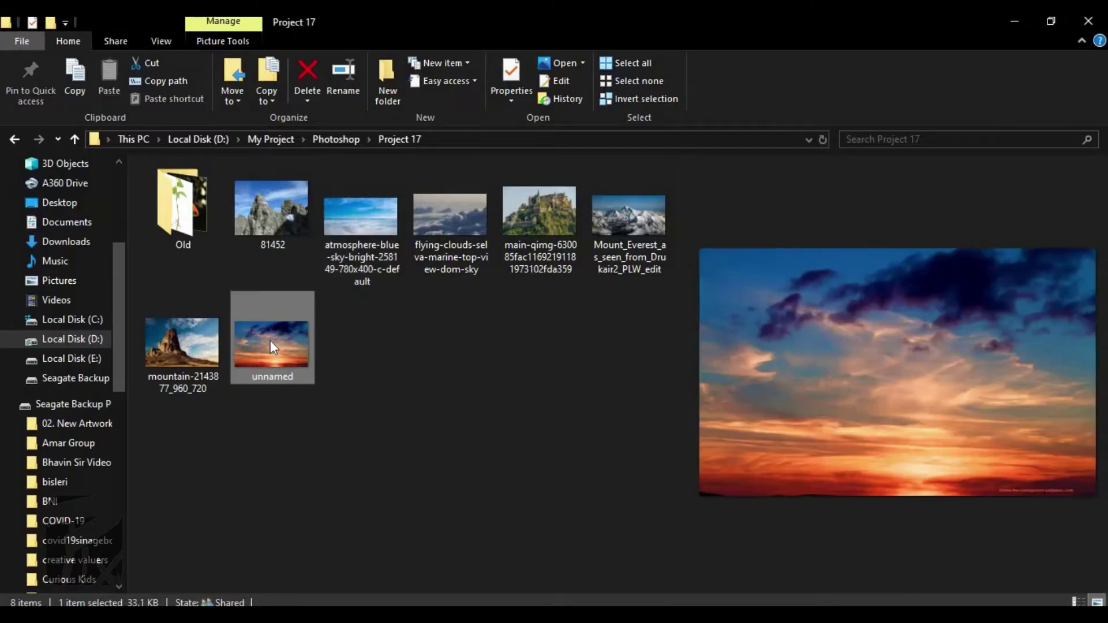
pyautogui.moveTo(327, 482); pyautogui.dragTo(337, 256)
pyautogui.moveTo(370, 208); pyautogui.dragTo(313, 77)
pyautogui.moveTo(486, 239); pyautogui.dragTo(498, 139)
pyautogui.moveTo(714, 340); pyautogui.dragTo(847, 391)
pyautogui.moveTo(581, 296); pyautogui.dragTo(581, 256)
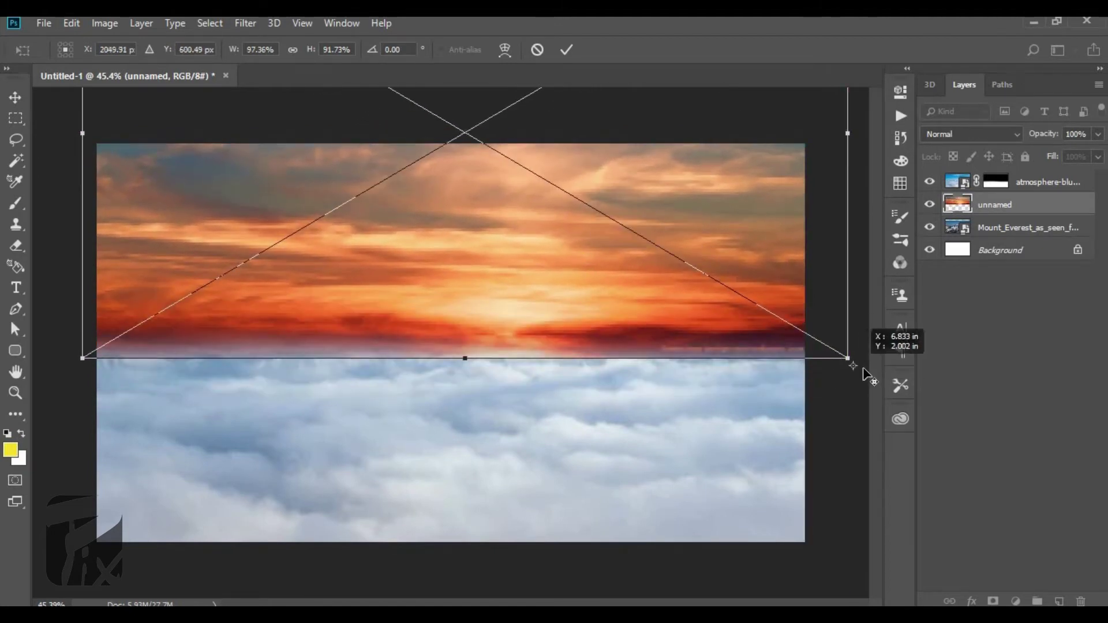
# Step: Enlarge the sunset image to about 109% by 103%, with its centre on the midpoint of the canvas's upper edge
pyautogui.scroll(-3, 265, 346)
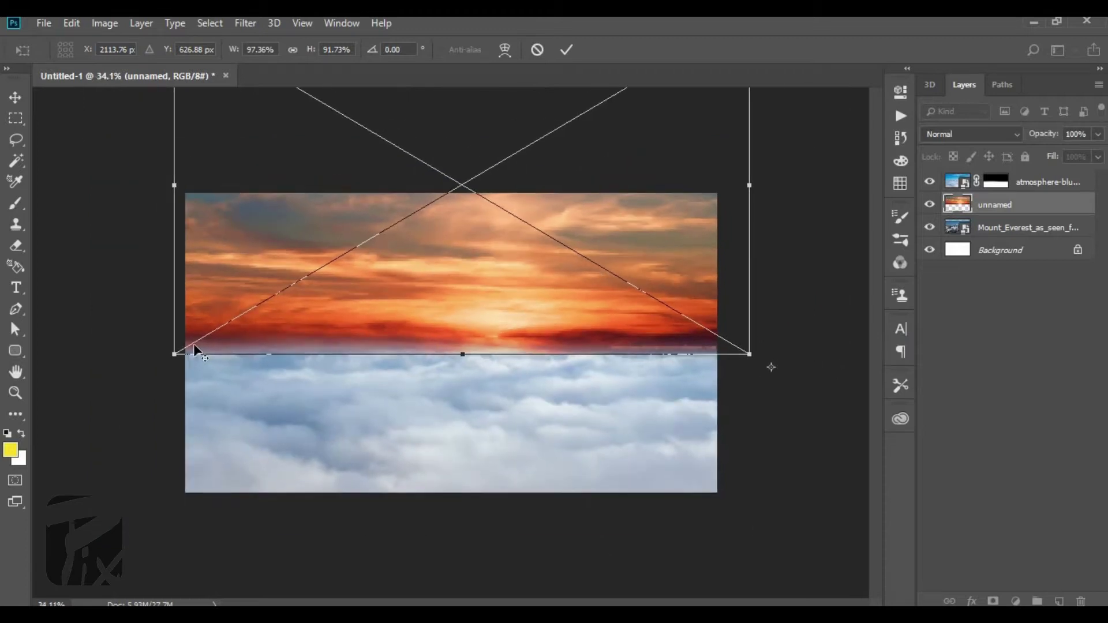
pyautogui.moveTo(171, 360); pyautogui.dragTo(166, 370)
pyautogui.click(60, 49)
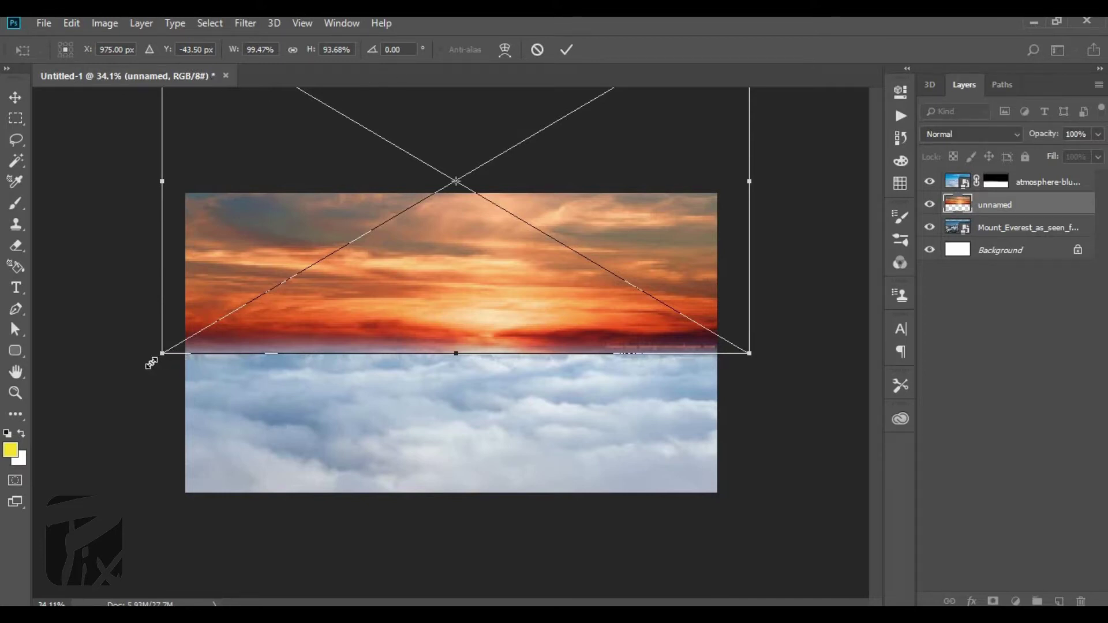
pyautogui.moveTo(151, 363); pyautogui.dragTo(133, 374)
pyautogui.moveTo(277, 296); pyautogui.dragTo(278, 322)
pyautogui.moveTo(343, 249); pyautogui.dragTo(343, 238)
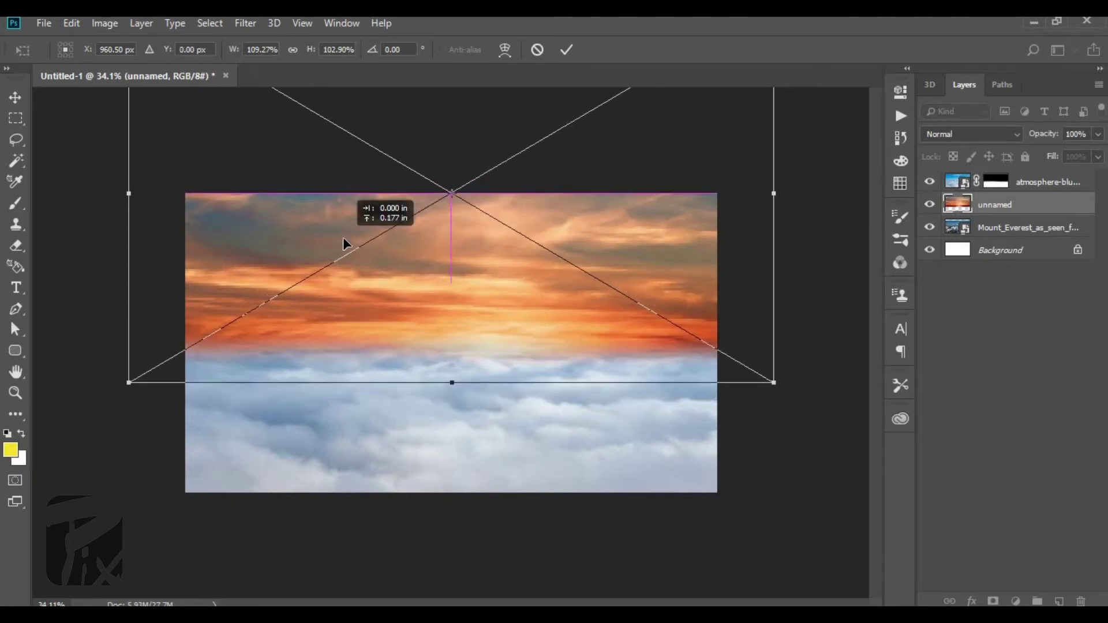
pyautogui.press('Return')
pyautogui.hotkey('ctrl', '+')
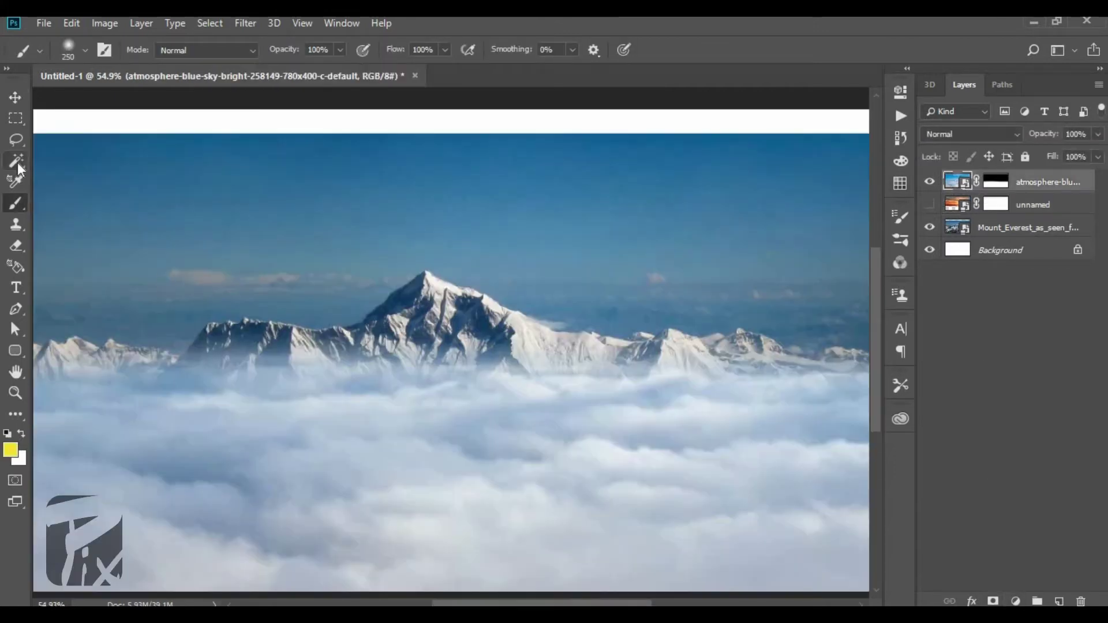
# Step: Select the blue sky above the ridge on the Mount Everest layer with the Quick Selection tool
pyautogui.rightClick(16, 161)
pyautogui.click(70, 161)
pyautogui.click(1028, 227)
pyautogui.moveTo(243, 254); pyautogui.dragTo(625, 289)
pyautogui.scroll(-1, 625, 307)
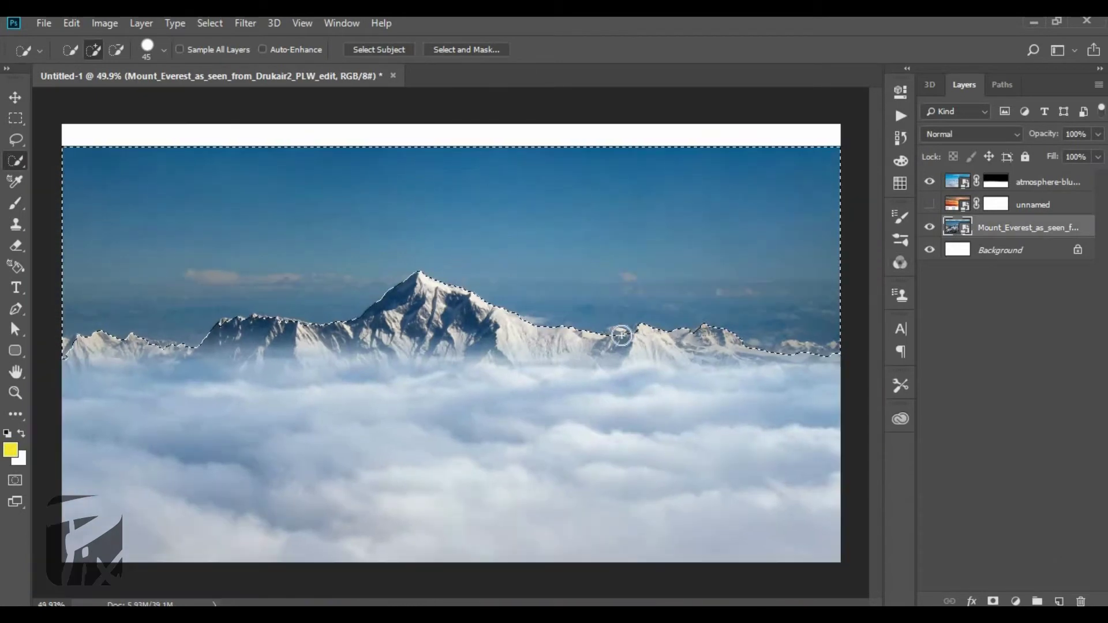
# Step: Refine the sky selection's edge along the mountain peaks with an 8 px Quick Selection brush
pyautogui.scroll(7, 625, 314)
pyautogui.moveTo(231, 329); pyautogui.dragTo(641, 346)
pyautogui.scroll(3, 641, 323)
pyautogui.scroll(3, 653, 335)
pyautogui.press('[')
pyautogui.press('[')
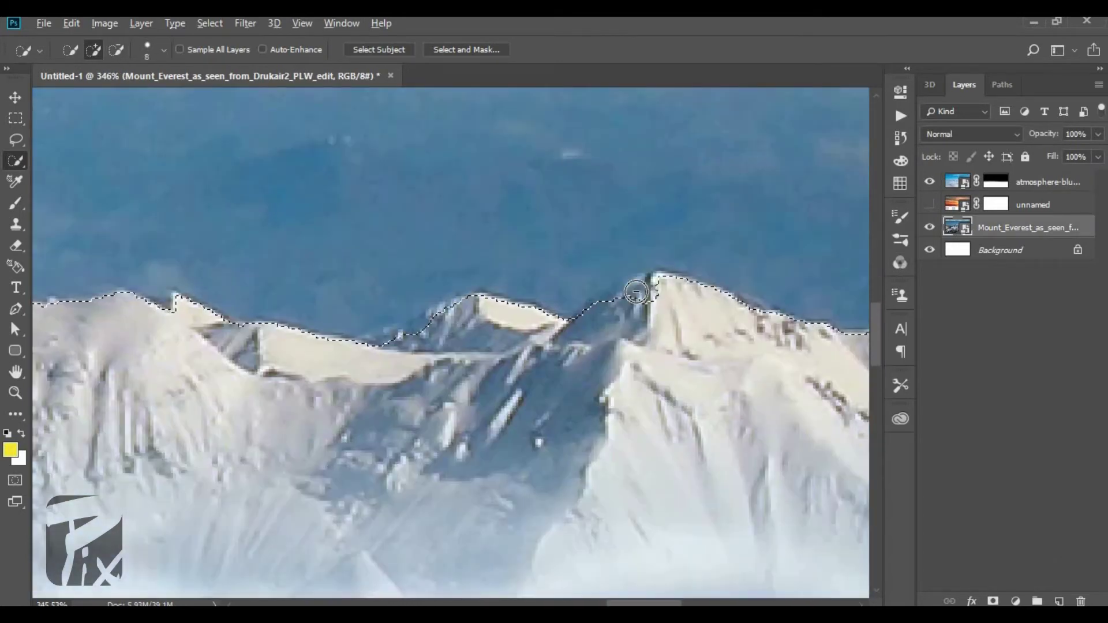
pyautogui.moveTo(638, 295); pyautogui.dragTo(612, 301)
pyautogui.moveTo(462, 315); pyautogui.dragTo(419, 332)
pyautogui.scroll(-4, 537, 289)
pyautogui.scroll(5, 467, 300)
pyautogui.moveTo(514, 275); pyautogui.dragTo(456, 303)
# Step: Correct the sky selection along the left-hand ridge, subtracting the snowy peaks, and feather the selection
pyautogui.scroll(-6, 537, 315)
pyautogui.scroll(6, 770, 291)
pyautogui.scroll(-6, 782, 322)
pyautogui.scroll(4, 145, 384)
pyautogui.scroll(-5, 164, 372)
pyautogui.scroll(6, 147, 356)
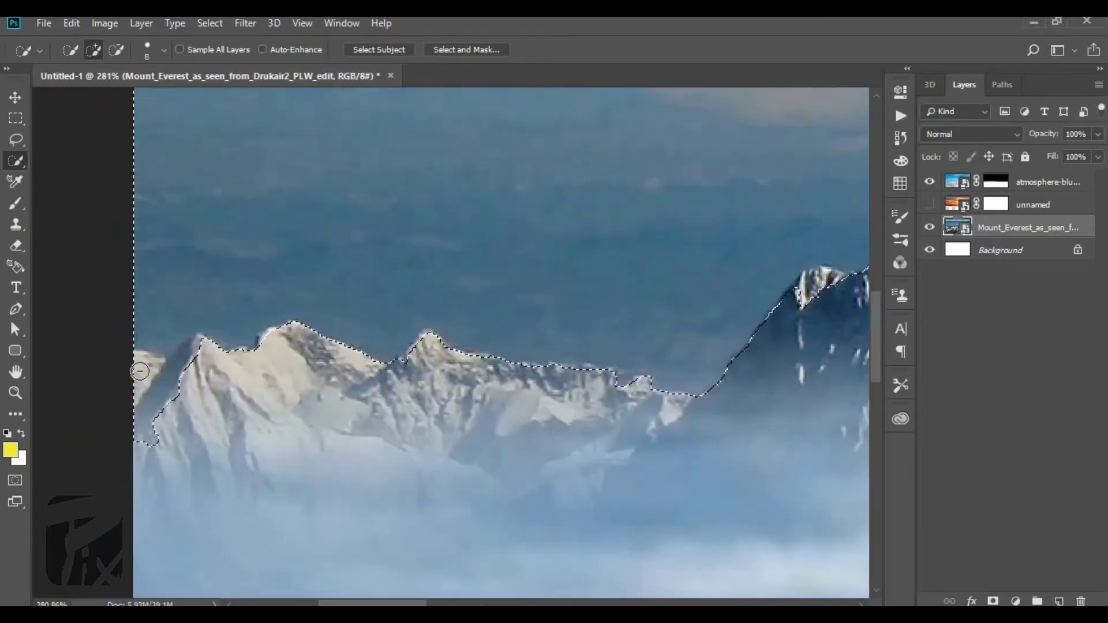
pyautogui.moveTo(483, 364); pyautogui.dragTo(334, 378)
pyautogui.scroll(-5, 329, 346)
pyautogui.scroll(6, 438, 348)
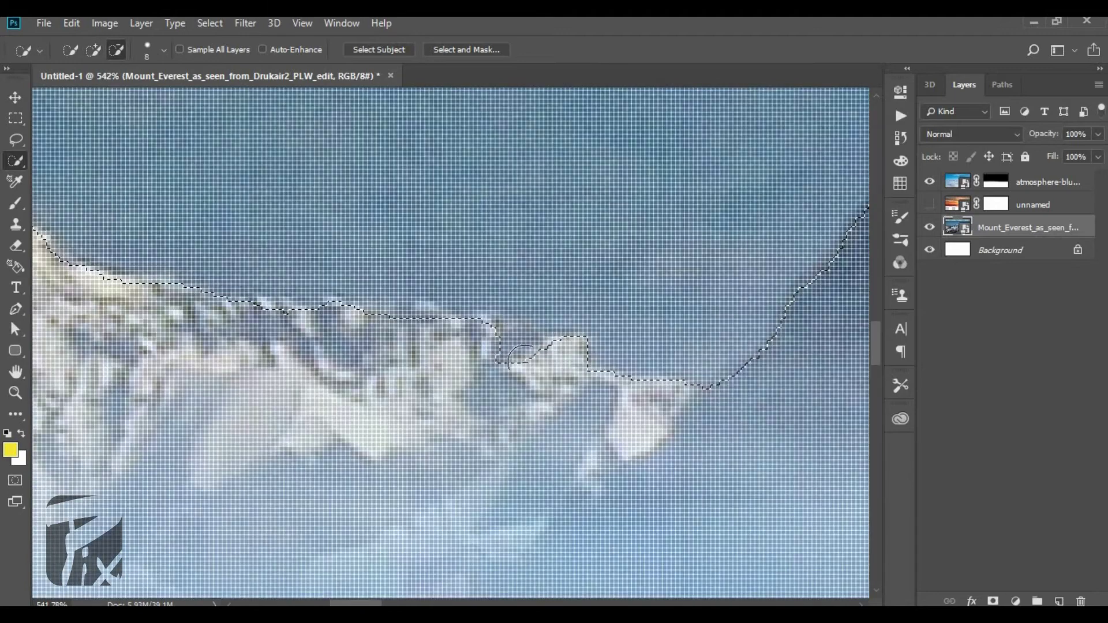
pyautogui.moveTo(526, 349); pyautogui.dragTo(500, 342)
pyautogui.scroll(-10, 324, 355)
pyautogui.hotkey('shift', 'F6')
pyautogui.press('Return')
# Step: Show the sunset layer with its mask active, invert the selection, and subtract the strip along the canvas's upper edge
pyautogui.click(1001, 206)
pyautogui.click(930, 205)
pyautogui.hotkey('ctrl', 'shift', 'i')
pyautogui.scroll(-3, 173, 260)
pyautogui.click(16, 119)
pyautogui.moveTo(222, 209)
pyautogui.mouseDown()
pyautogui.moveTo(791, 238)
pyautogui.moveTo(792, 252)
pyautogui.mouseUp()
pyautogui.hotkey('ctrl', 'z')
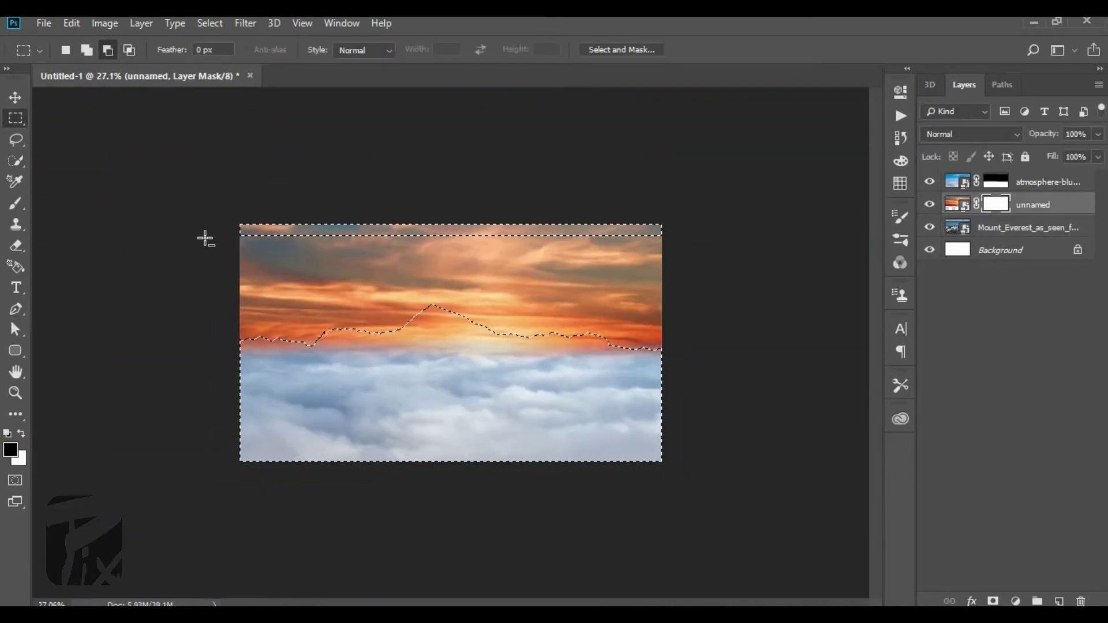
pyautogui.moveTo(186, 215); pyautogui.dragTo(718, 240)
# Step: Paint black inside the selection on the sunset layer's mask to reveal the mountains, and deselect
pyautogui.scroll(3, 450, 335)
pyautogui.press('b')
pyautogui.moveTo(176, 338); pyautogui.dragTo(691, 336)
pyautogui.hotkey('ctrl', 'd')
pyautogui.scroll(8, 437, 328)
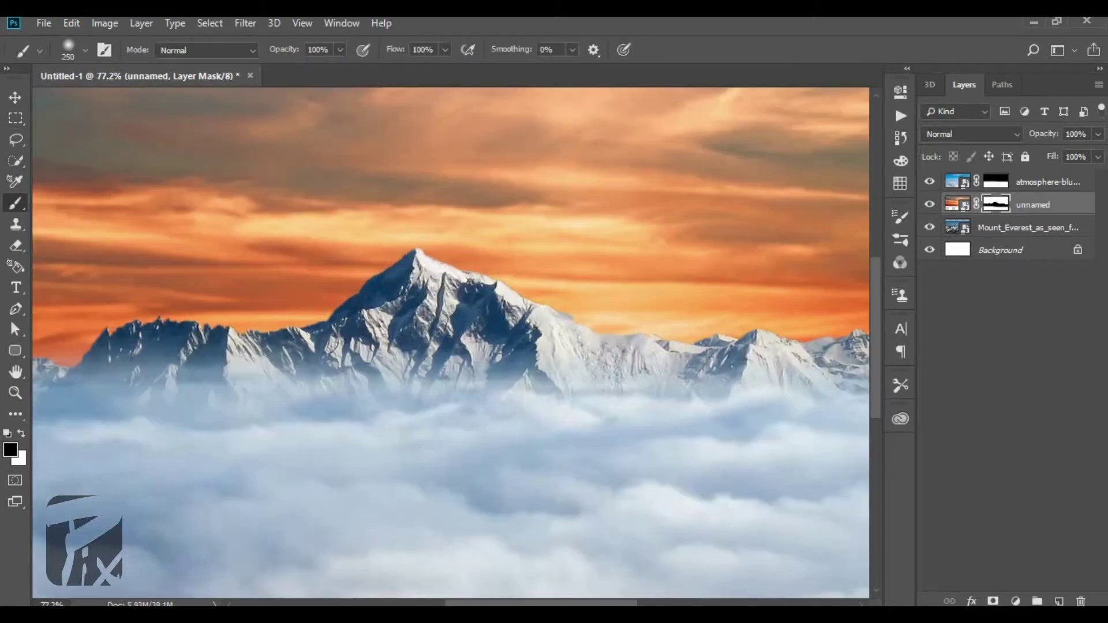
pyautogui.scroll(-8, 437, 328)
pyautogui.scroll(3, 437, 328)
pyautogui.scroll(-1, 437, 328)
# Step: Add a Photo Filter adjustment masked to the mountains and clouds, choose a warm filter and increase its density
pyautogui.hotkey('ctrl', 'shift', 'i')
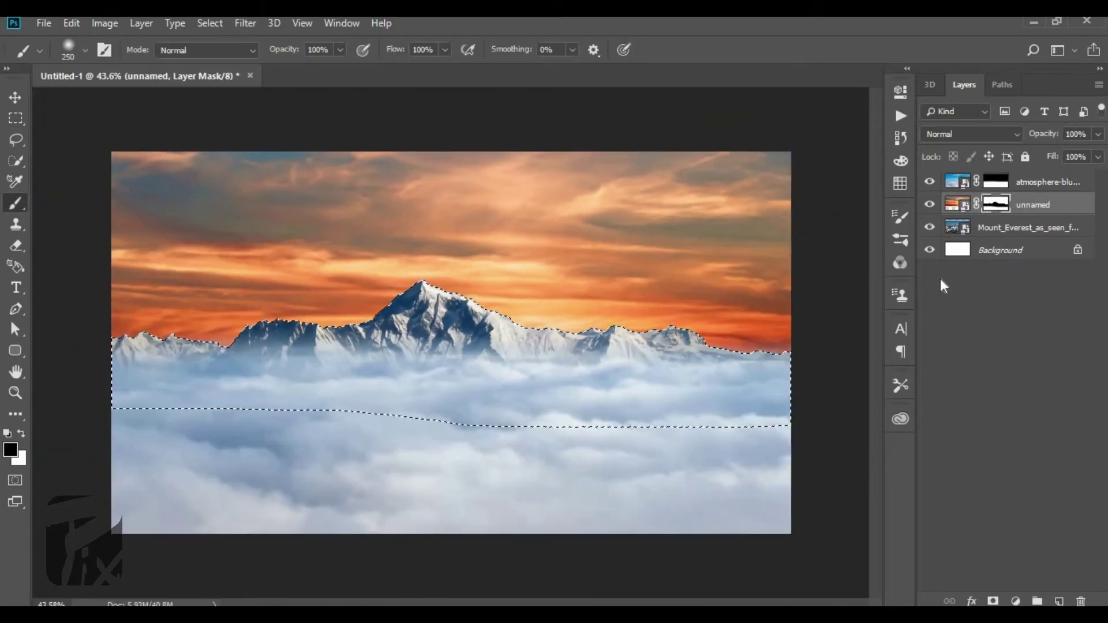
pyautogui.click(958, 205)
pyautogui.keyDown('ctrl'); pyautogui.keyDown('shift'); pyautogui.click(996, 181); pyautogui.keyUp('shift'); pyautogui.keyUp('ctrl')
pyautogui.click(1047, 181)
pyautogui.click(1016, 602)
pyautogui.click(1028, 484)
pyautogui.click(799, 138)
pyautogui.click(800, 151)
pyautogui.moveTo(752, 209); pyautogui.dragTo(814, 209)
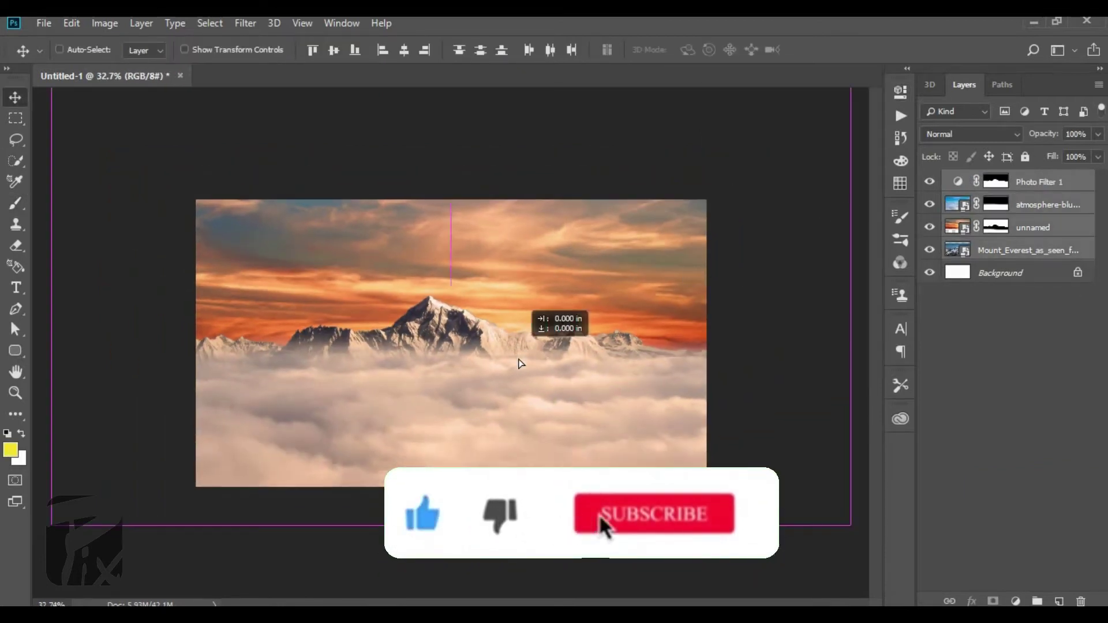
# Step: Move the photo filter, cloud, sunset and mountain layers down together, and make the Mount Everest layer active
pyautogui.moveTo(519, 355); pyautogui.dragTo(524, 372)
pyautogui.click(1028, 223)
pyautogui.click(1027, 250)
pyautogui.hotkey('ctrl', 't')
pyautogui.moveTo(714, 546); pyautogui.dragTo(749, 564)
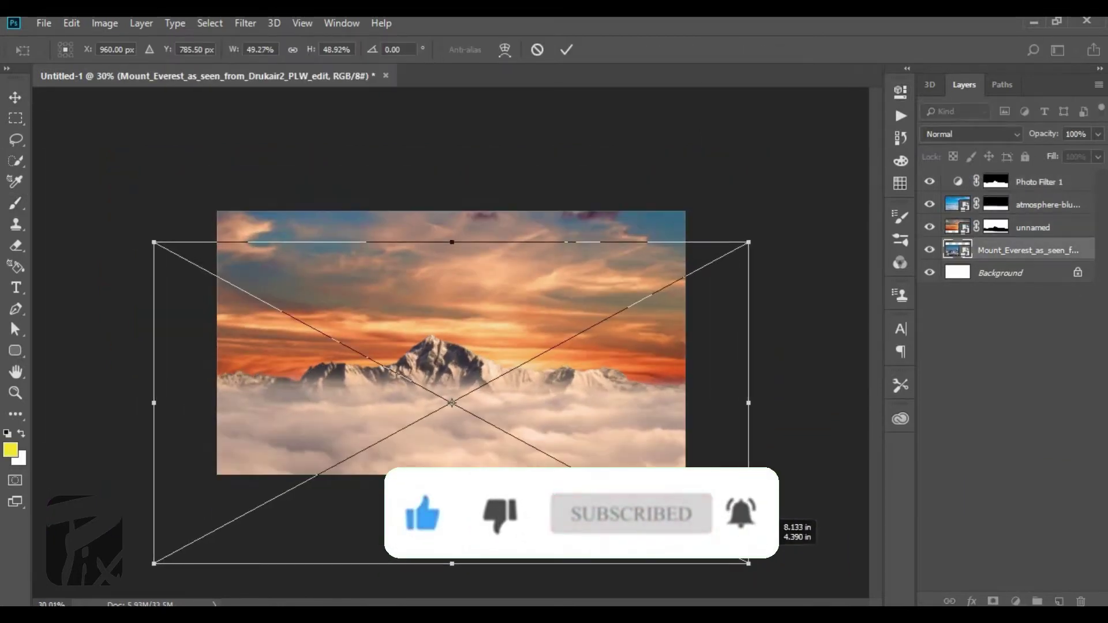
pyautogui.hotkey('ctrl', 'z')
pyautogui.press('Escape')
pyautogui.scroll(2, 493, 351)
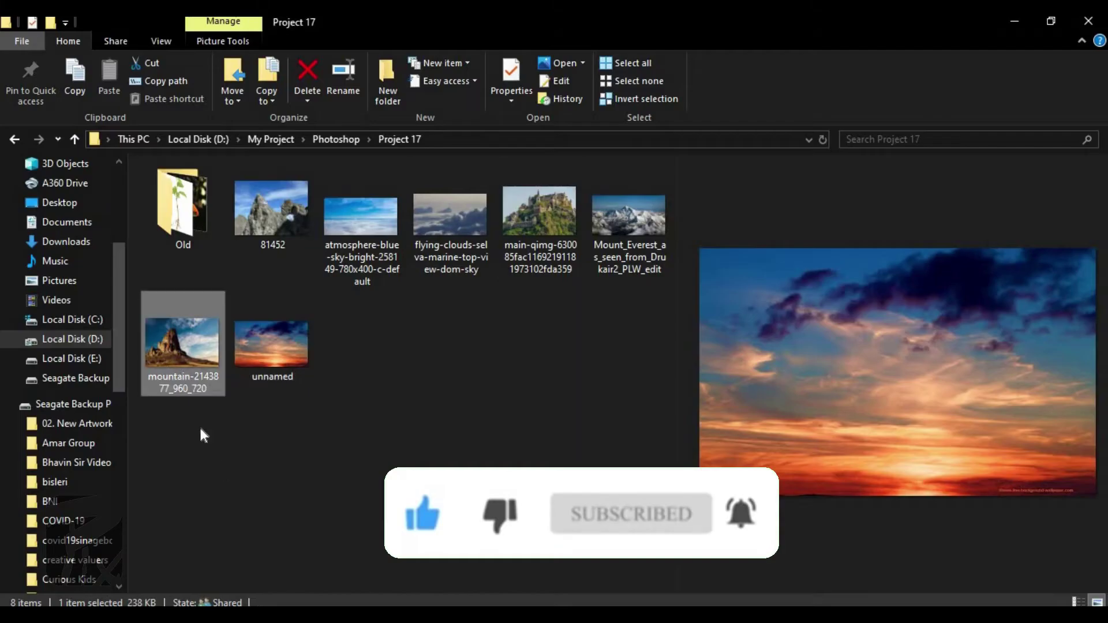
# Step: Open mountain-2143877_960_720.jpg as a separate document with the rock tower in close view
pyautogui.moveTo(191, 369); pyautogui.dragTo(968, 401)
pyautogui.scroll(2, 457, 351)
pyautogui.click(15, 309)
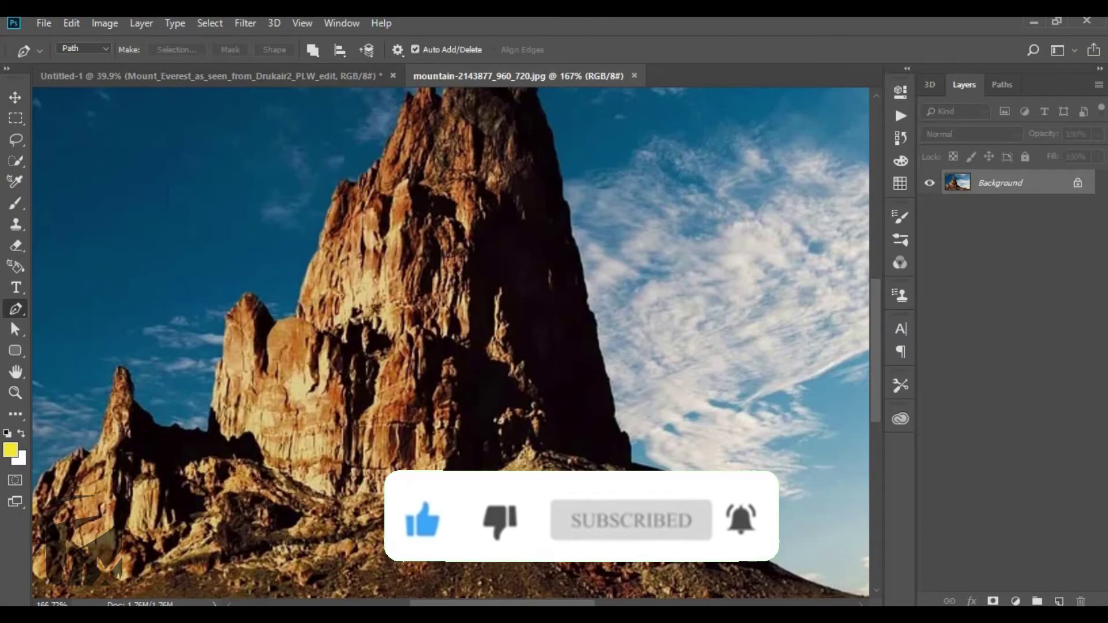
# Step: Outline the rock tower's sides and summit against the sky with the Quick Selection tool
pyautogui.rightClick(16, 161)
pyautogui.click(71, 162)
pyautogui.moveTo(184, 298)
pyautogui.mouseDown()
pyautogui.moveTo(272, 222)
pyautogui.moveTo(358, 115)
pyautogui.mouseUp()
pyautogui.scroll(1, 433, 115)
pyautogui.moveTo(439, 98); pyautogui.dragTo(543, 108)
pyautogui.scroll(-1, 590, 283)
pyautogui.moveTo(641, 404)
pyautogui.mouseDown()
pyautogui.moveTo(744, 329)
pyautogui.moveTo(767, 179)
pyautogui.mouseUp()
# Step: Complete the rock tower selection along its base, leaving out the lower slopes
pyautogui.rightClick(20, 164)
pyautogui.click(71, 162)
pyautogui.moveTo(310, 438); pyautogui.dragTo(561, 503)
pyautogui.scroll(-1, 561, 503)
pyautogui.moveTo(239, 443)
pyautogui.mouseDown()
pyautogui.moveTo(141, 477)
pyautogui.moveTo(474, 458)
pyautogui.mouseUp()
pyautogui.scroll(-1, 450, 433)
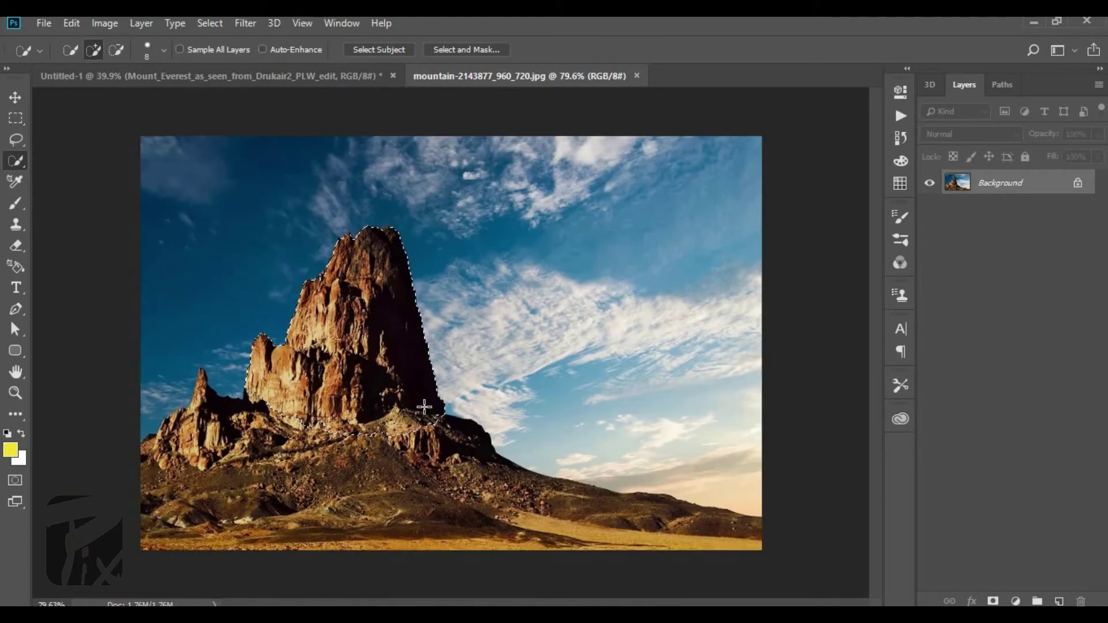
# Step: Copy the selected rock tower into Untitled-1 and stack its layer above the cloud layer
pyautogui.press('v')
pyautogui.moveTo(425, 407); pyautogui.dragTo(372, 287)
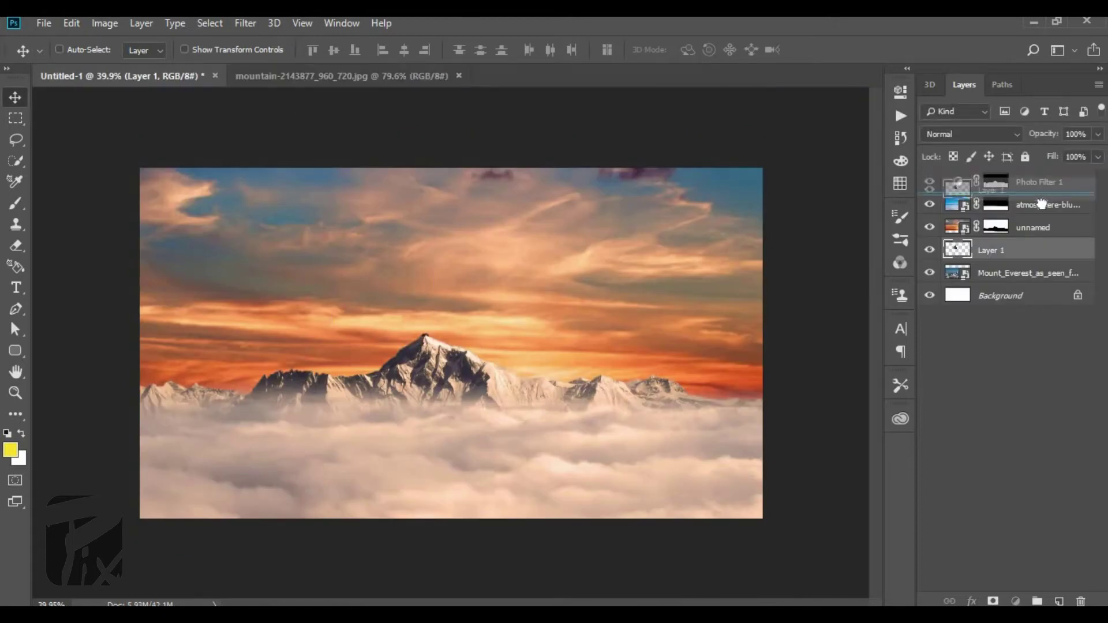
pyautogui.moveTo(1039, 195); pyautogui.dragTo(1039, 187)
# Step: Scale down the rock tower and position it in the right-hand part of the scene
pyautogui.hotkey('ctrl', 't')
pyautogui.moveTo(453, 226); pyautogui.dragTo(293, 382)
pyautogui.moveTo(383, 288); pyautogui.dragTo(662, 320)
pyautogui.moveTo(616, 379); pyautogui.dragTo(654, 296)
pyautogui.press('Return')
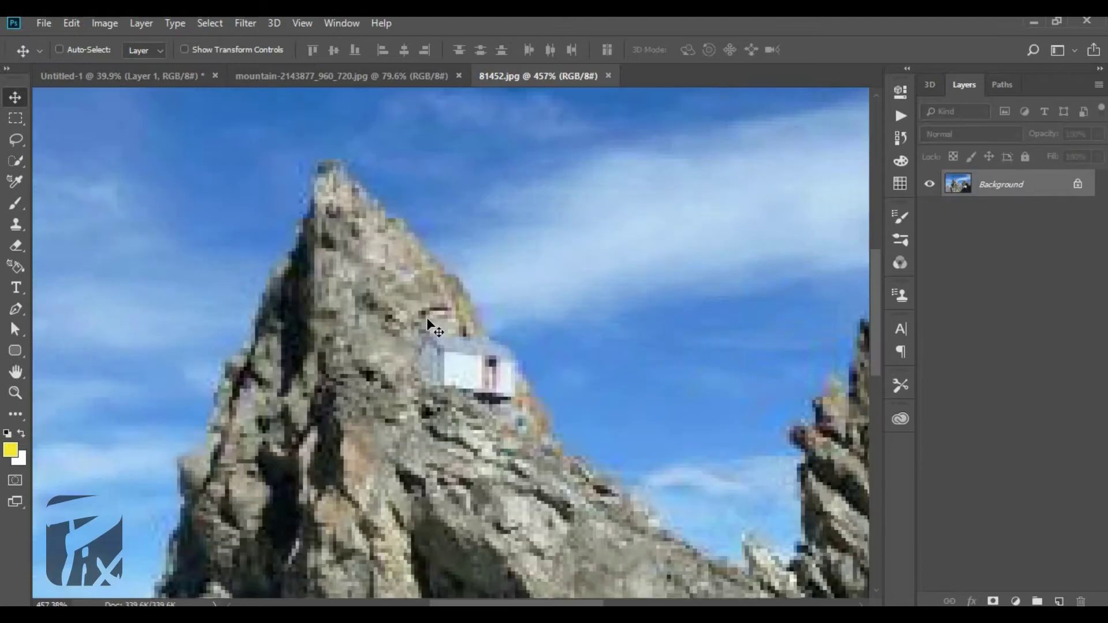
# Step: Clone rock texture over the white hut on the peak in 81452.jpg, using a 9 px Clone Stamp brush
pyautogui.click(16, 226)
pyautogui.rightClick(553, 357)
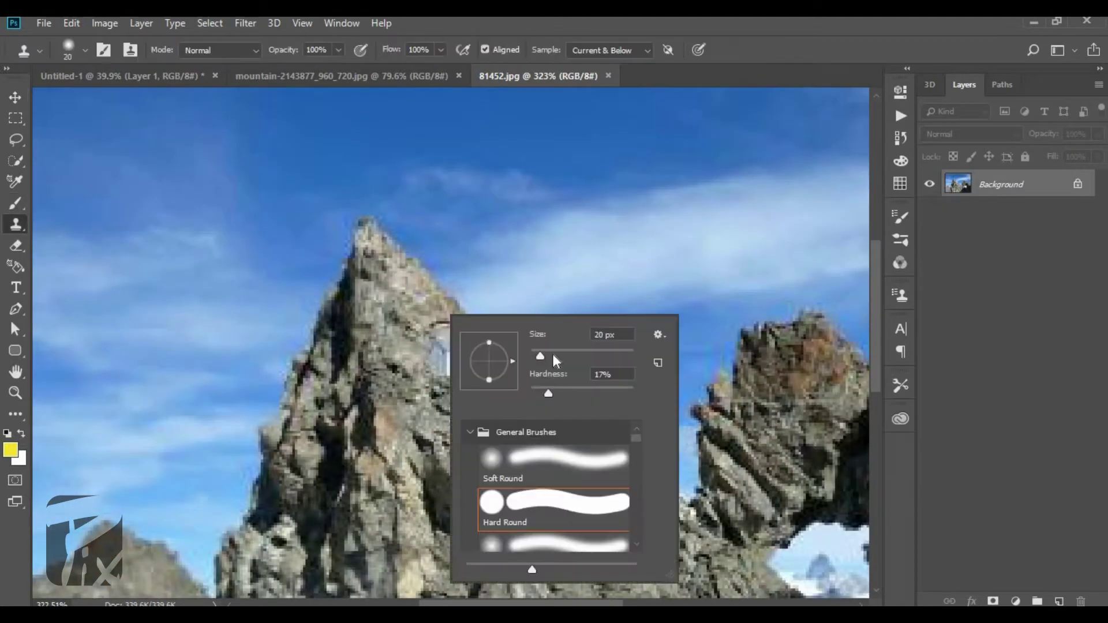
pyautogui.press('Return')
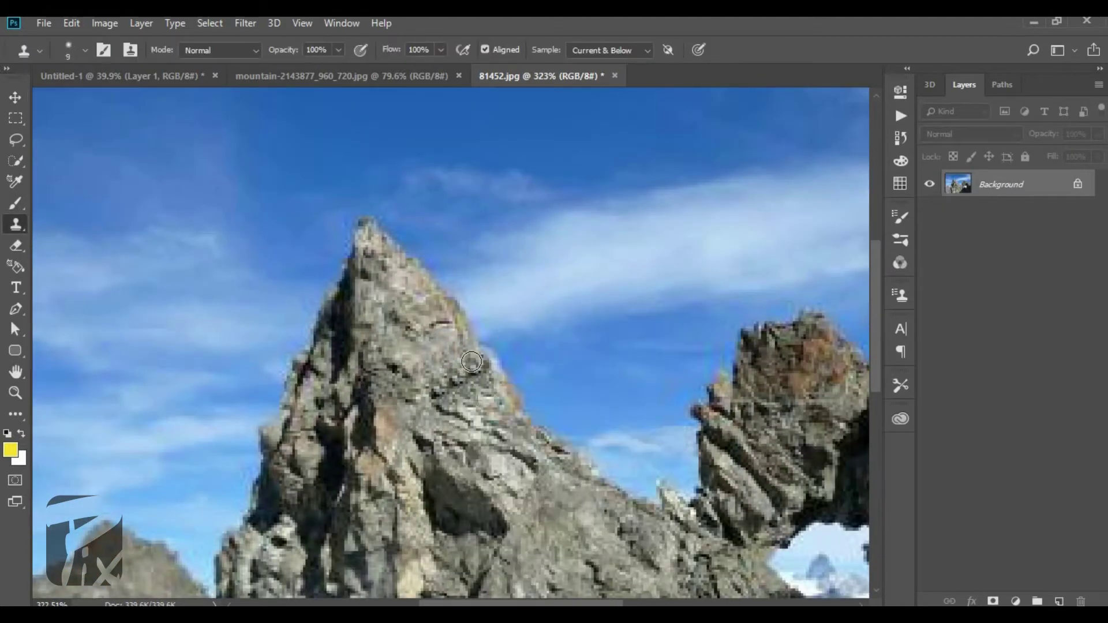
# Step: Select the pointed rock peak in 81452.jpg with Quick Selection and copy it, with feathered edges, into Untitled-1
pyautogui.scroll(-2, 423, 347)
pyautogui.scroll(4, 415, 330)
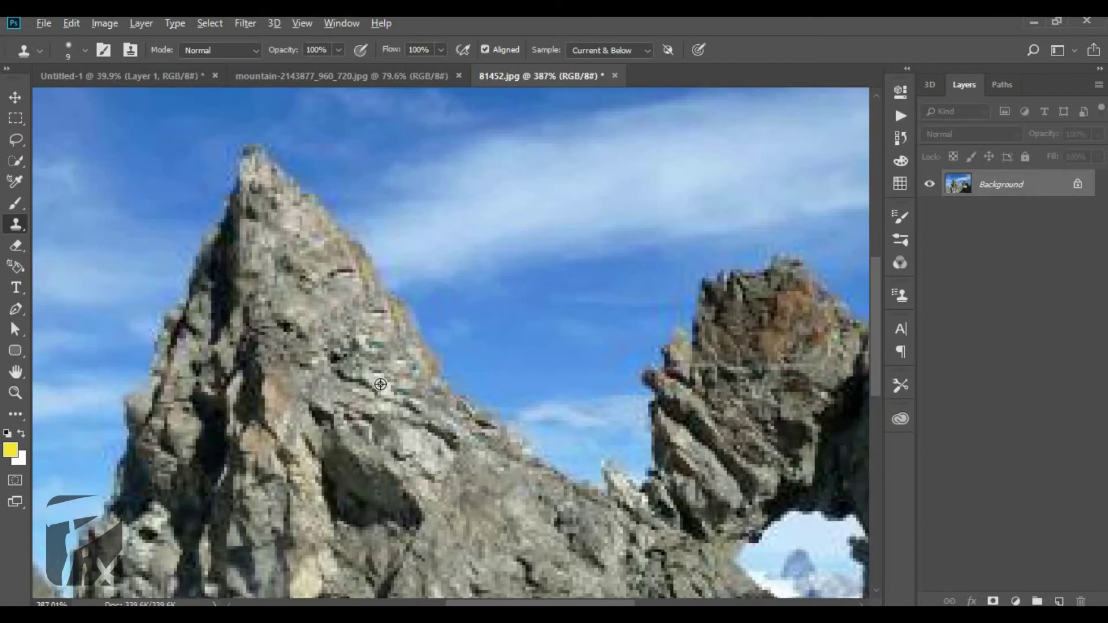
pyautogui.scroll(-7, 384, 346)
pyautogui.scroll(2, 390, 325)
pyautogui.click(15, 161)
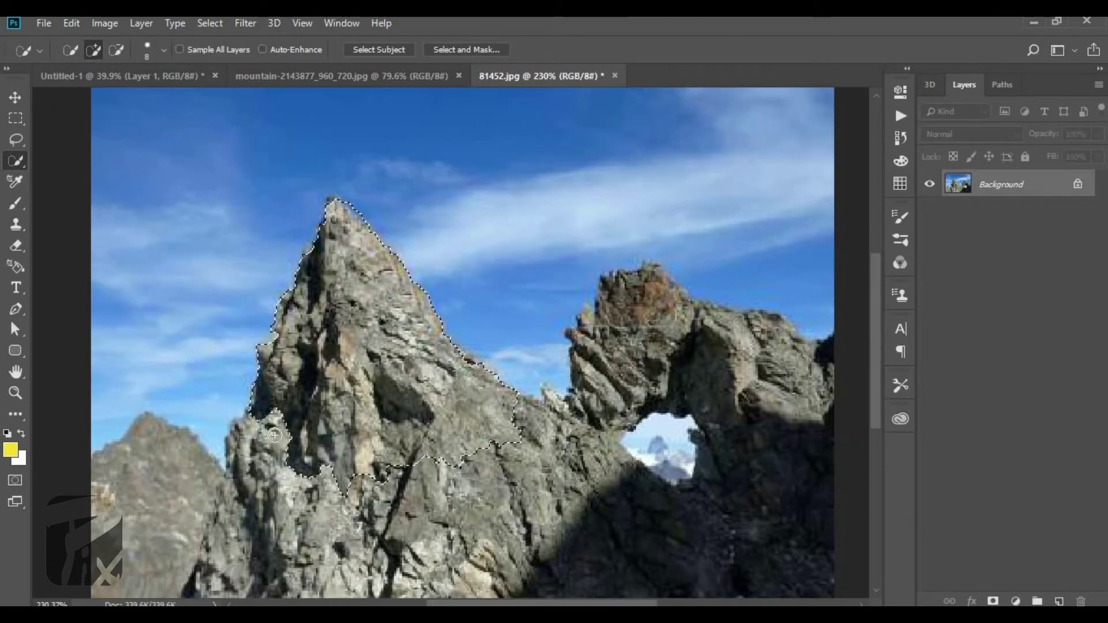
pyautogui.hotkey('shift', 'F6')
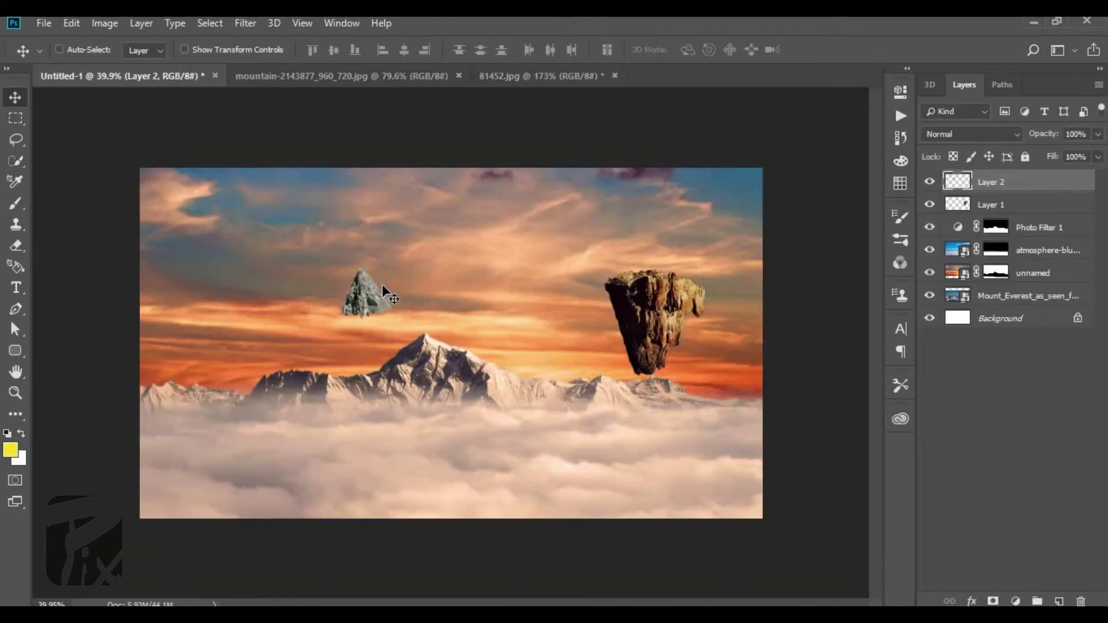
# Step: Flip the grey rock upside down, resize it and place it in the left part of the sky
pyautogui.moveTo(324, 353); pyautogui.dragTo(346, 369)
pyautogui.moveTo(389, 322)
pyautogui.mouseDown()
pyautogui.moveTo(383, 296)
pyautogui.moveTo(387, 309)
pyautogui.mouseUp()
pyautogui.moveTo(368, 289); pyautogui.dragTo(289, 299)
pyautogui.moveTo(316, 328)
pyautogui.mouseDown()
pyautogui.moveTo(331, 347)
pyautogui.moveTo(325, 336)
pyautogui.mouseUp()
pyautogui.press('Return')
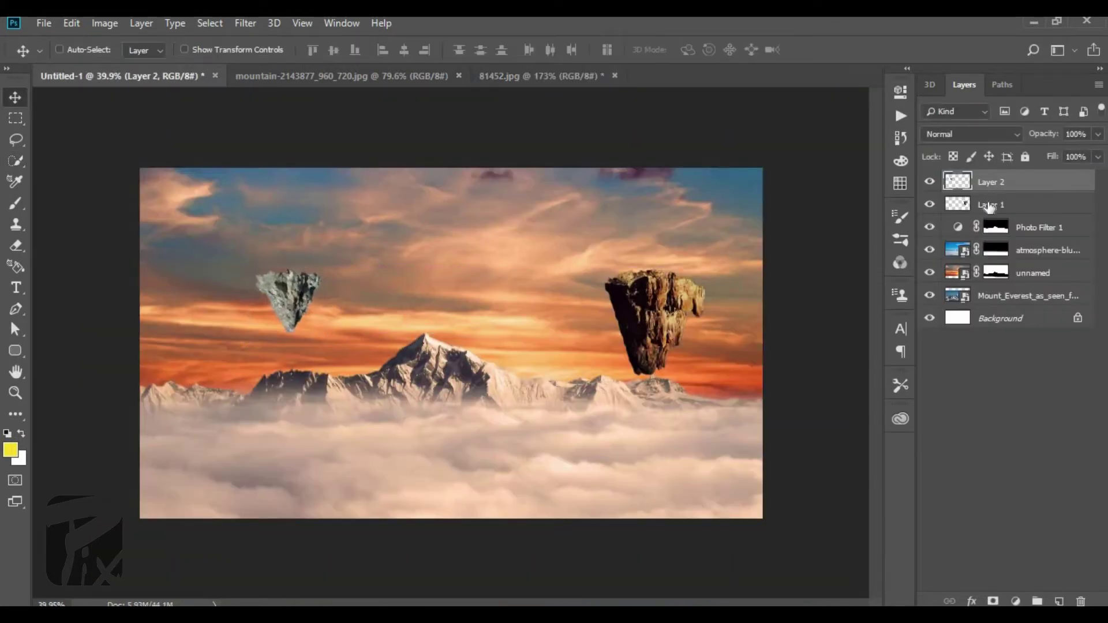
# Step: Duplicate the brown rock on Layer 1, enlarge the copy and place it in the middle of the scene
pyautogui.click(997, 205)
pyautogui.keyDown('alt'); pyautogui.moveTo(681, 312); pyautogui.dragTo(561, 465); pyautogui.keyUp('alt')
pyautogui.hotkey('ctrl', 't')
pyautogui.moveTo(585, 528); pyautogui.dragTo(761, 622)
pyautogui.moveTo(710, 447); pyautogui.dragTo(563, 403)
pyautogui.keyDown('alt'); pyautogui.moveTo(616, 587); pyautogui.dragTo(580, 560); pyautogui.keyUp('alt')
pyautogui.moveTo(529, 486); pyautogui.dragTo(548, 375)
pyautogui.press('Return')
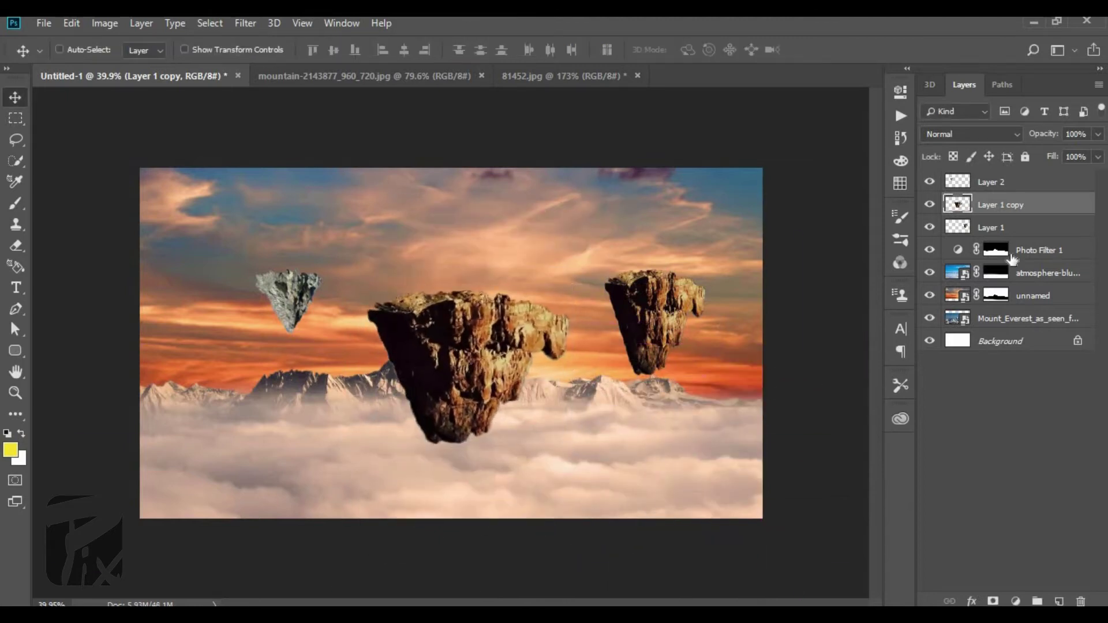
pyautogui.hotkey('ctrl', 't')
pyautogui.rightClick(444, 350)
pyautogui.click(523, 553)
pyautogui.press('Return')
pyautogui.hotkey('ctrl', 'alt', 'z')
pyautogui.hotkey('ctrl', 'alt', 'z')
# Step: Reposition and resize the central rock copy so that its tip reaches down into the clouds
pyautogui.moveTo(552, 463); pyautogui.dragTo(475, 336)
pyautogui.hotkey('ctrl', 't')
pyautogui.keyDown('alt'); pyautogui.keyDown('shift'); pyautogui.moveTo(503, 408); pyautogui.dragTo(534, 441); pyautogui.keyUp('shift'); pyautogui.keyUp('alt')
pyautogui.press('Return')
# Step: Erase the overhanging piece on the right side of the central rock with the Eraser
pyautogui.click(16, 161)
pyautogui.click(15, 246)
pyautogui.scroll(15, 514, 323)
pyautogui.moveTo(499, 404)
pyautogui.mouseDown()
pyautogui.moveTo(560, 194)
pyautogui.moveTo(517, 346)
pyautogui.mouseUp()
pyautogui.press(']')
pyautogui.press(']')
pyautogui.click(570, 391)
pyautogui.scroll(-4, 569, 358)
pyautogui.scroll(5, 398, 555)
pyautogui.moveTo(384, 571); pyautogui.dragTo(430, 380)
pyautogui.hotkey('ctrl', 'z')
# Step: Clean up the central rock's underside notch and outer edge with a 6 px Eraser brush
pyautogui.rightClick(409, 469)
pyautogui.click(607, 424)
pyautogui.scroll(3, 405, 568)
pyautogui.moveTo(399, 415)
pyautogui.mouseDown()
pyautogui.moveTo(457, 438)
pyautogui.moveTo(441, 529)
pyautogui.mouseUp()
pyautogui.rightClick(455, 386)
pyautogui.moveTo(564, 386); pyautogui.dragTo(576, 383)
pyautogui.press('Return')
pyautogui.moveTo(561, 304); pyautogui.dragTo(487, 268)
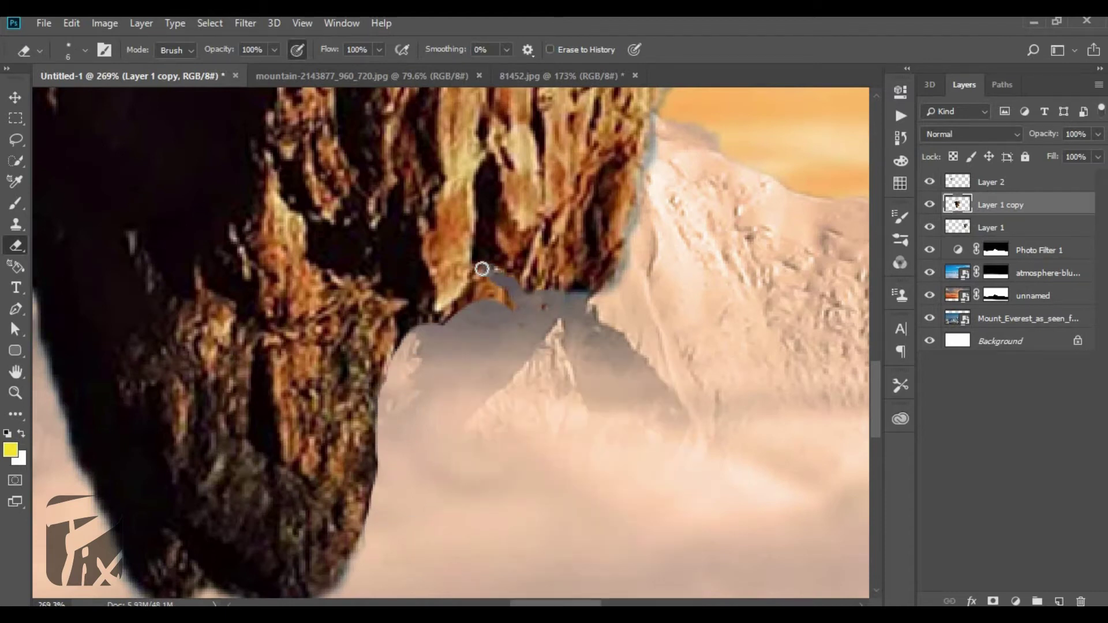
pyautogui.scroll(-8, 602, 293)
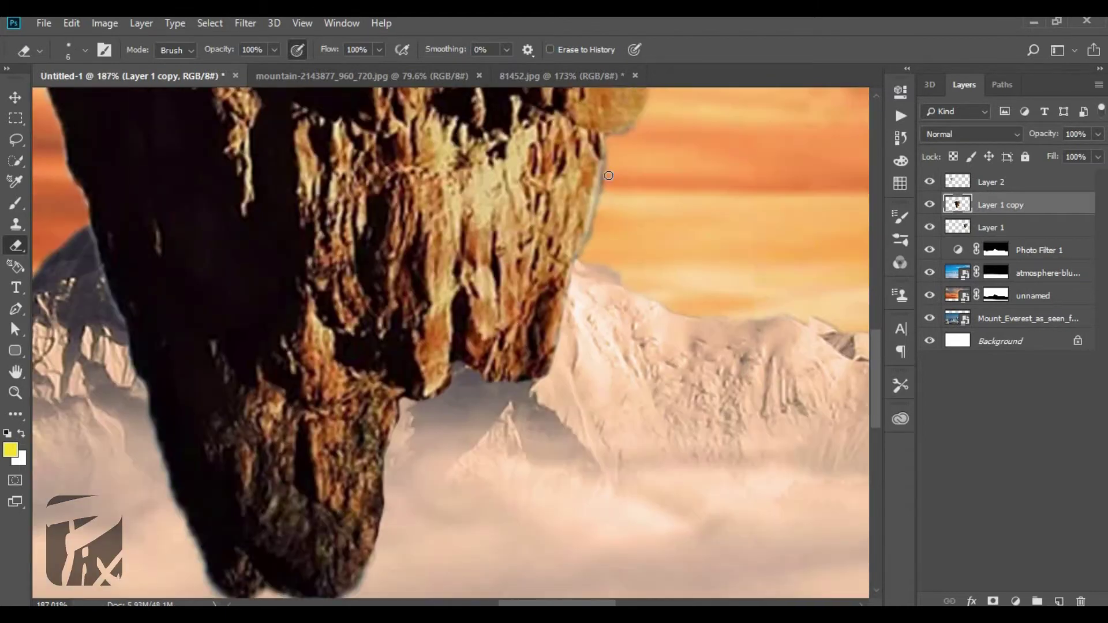
# Step: Fade the central rock's tip into the clouds with a layer mask on Layer 1 copy, and scale down the right-hand rock
pyautogui.scroll(5, 436, 408)
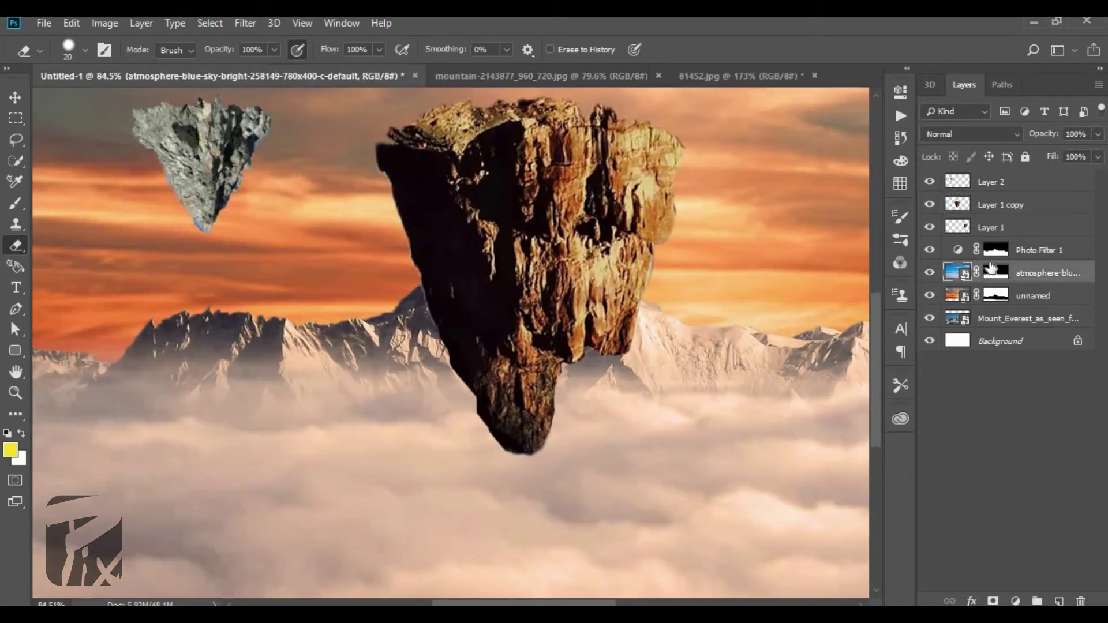
pyautogui.press('b')
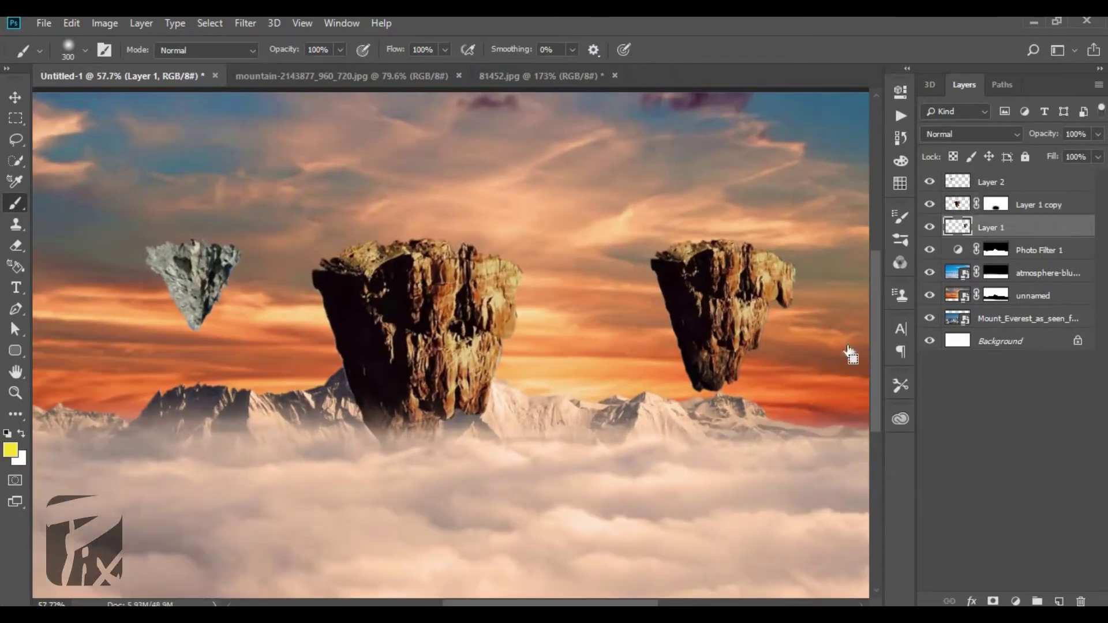
pyautogui.hotkey('ctrl', 't')
pyautogui.moveTo(728, 336); pyautogui.dragTo(733, 338)
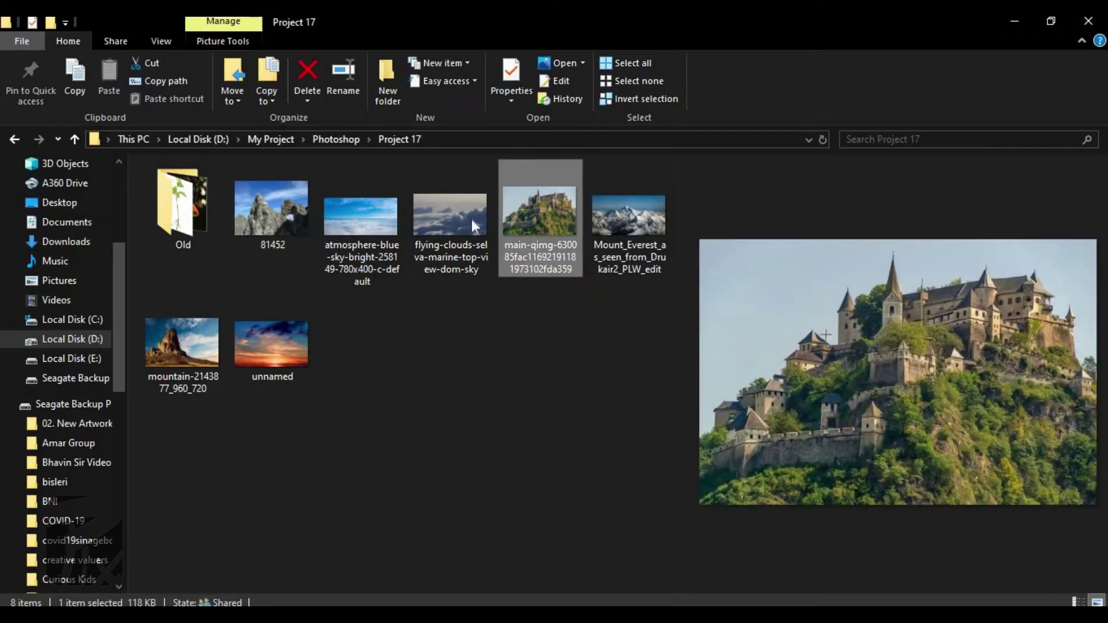
# Step: Open the main-qimg castle photo, isolate the castle hill from its sky with the Magic Wand, and copy it into Untitled-1
pyautogui.moveTo(539, 199)
pyautogui.mouseDown()
pyautogui.moveTo(288, 583)
pyautogui.moveTo(491, 272)
pyautogui.mouseUp()
pyautogui.press('w')
pyautogui.hotkey('shift', 'w')
pyautogui.click(259, 216)
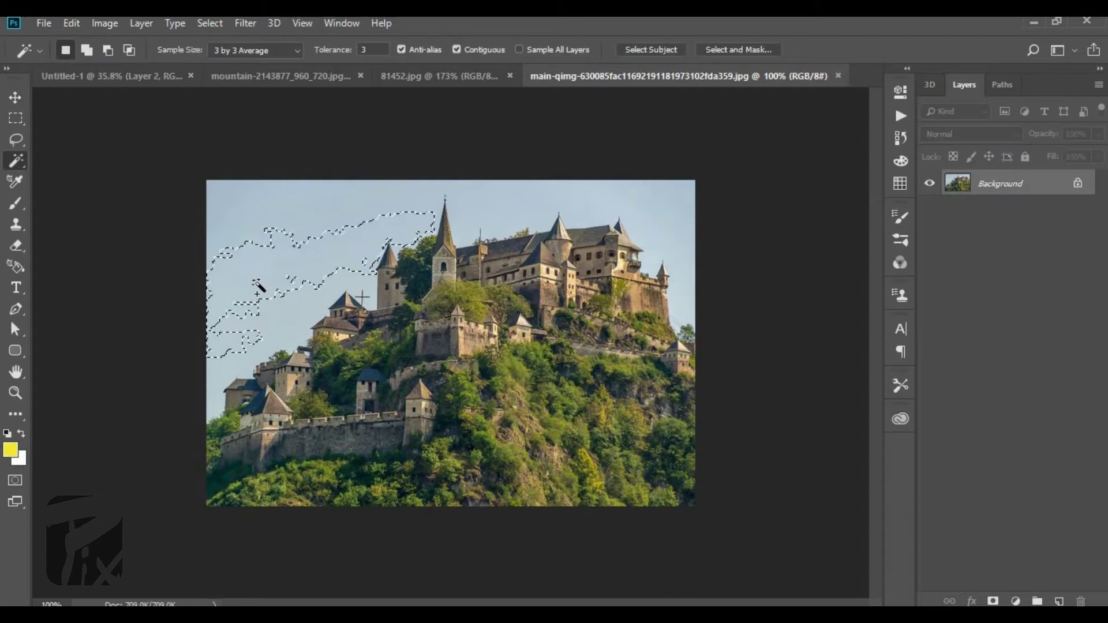
pyautogui.hotkey('shift', 'F6')
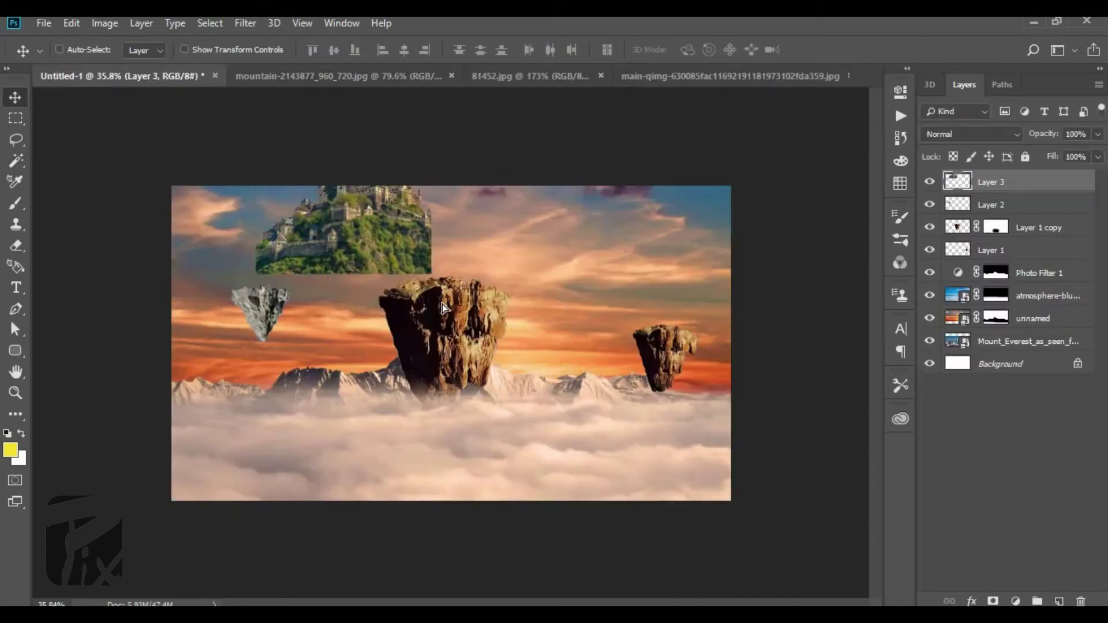
# Step: Scale down the castle hill and position it on top of the central rock
pyautogui.hotkey('ctrl', 't')
pyautogui.moveTo(326, 230); pyautogui.dragTo(378, 263)
pyautogui.scroll(7, 450, 323)
pyautogui.moveTo(389, 322); pyautogui.dragTo(408, 267)
pyautogui.moveTo(562, 293); pyautogui.dragTo(629, 319)
pyautogui.press('Return')
pyautogui.scroll(2, 364, 254)
pyautogui.hotkey('ctrl', 't')
pyautogui.press('Return')
# Step: Move Layer 3 with the castle hill beneath Layer 2 in the layer stack
pyautogui.moveTo(1027, 186)
pyautogui.mouseDown()
pyautogui.moveTo(1030, 238)
pyautogui.moveTo(1006, 196)
pyautogui.mouseUp()
pyautogui.scroll(2, 449, 209)
pyautogui.click(982, 247)
pyautogui.click(997, 208)
pyautogui.click(1005, 233)
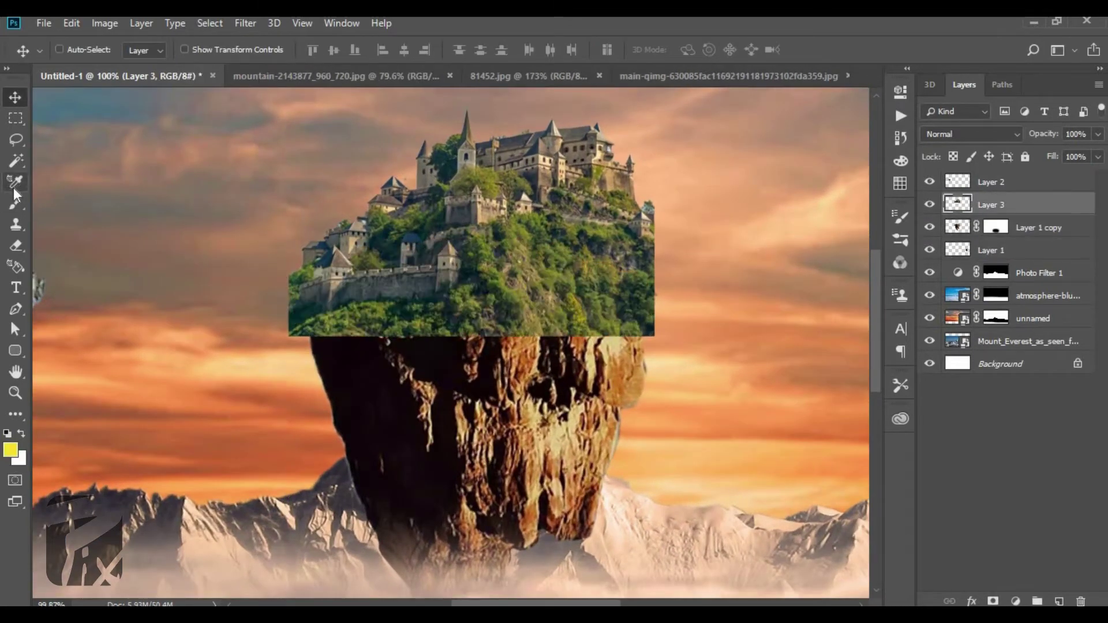
# Step: Add a layer mask to Layer 3 and hide the castle hill's straight lower edge over the rock with a 60 px brush
pyautogui.click(16, 202)
pyautogui.click(993, 601)
pyautogui.moveTo(316, 338)
pyautogui.mouseDown()
pyautogui.moveTo(649, 328)
pyautogui.moveTo(569, 326)
pyautogui.mouseUp()
pyautogui.rightClick(520, 315)
pyautogui.moveTo(599, 396); pyautogui.dragTo(703, 396)
pyautogui.press('Return')
pyautogui.scroll(4, 669, 251)
pyautogui.moveTo(649, 370); pyautogui.dragTo(373, 340)
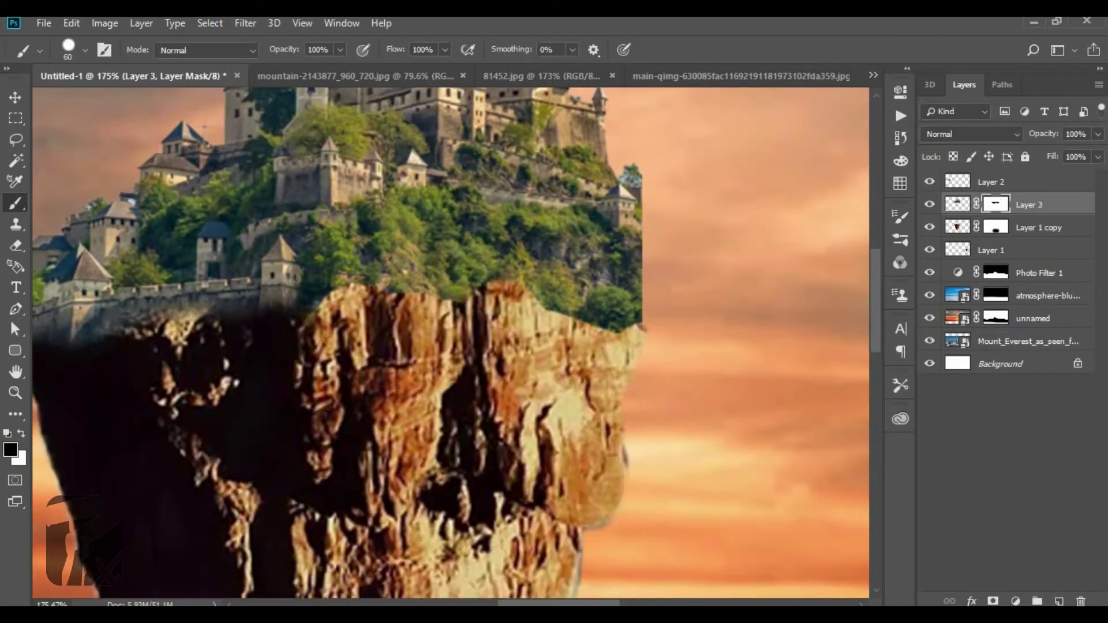
# Step: Mask the castle hill's base along the dark left side of the rock and restore the bushes at its left end
pyautogui.moveTo(225, 323); pyautogui.dragTo(115, 342)
pyautogui.scroll(-2, 147, 341)
pyautogui.scroll(3, 148, 340)
pyautogui.press('x')
pyautogui.moveTo(103, 289); pyautogui.dragTo(117, 287)
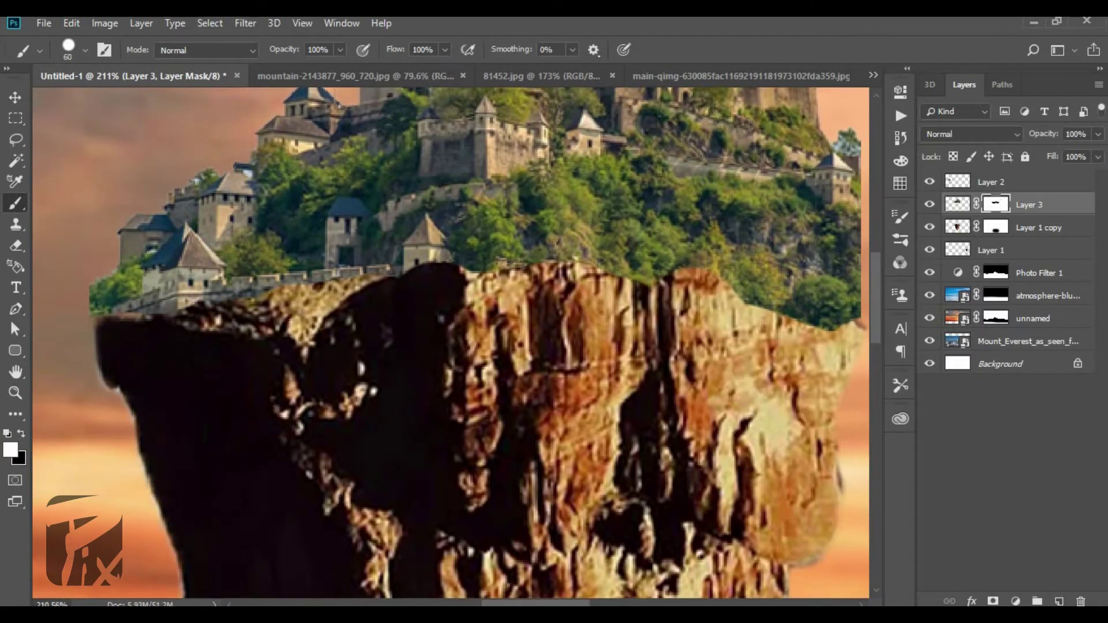
# Step: Refine Layer 3's mask along the seam between the greenery and the rock, hiding and restoring small areas
pyautogui.moveTo(855, 324)
pyautogui.mouseDown()
pyautogui.moveTo(552, 275)
pyautogui.moveTo(553, 315)
pyautogui.moveTo(526, 352)
pyautogui.mouseUp()
pyautogui.press('x')
pyautogui.rightClick(587, 311)
pyautogui.press('Return')
pyautogui.click(586, 333)
pyautogui.press('x')
pyautogui.press('z')
pyautogui.press('b')
pyautogui.press('x')
# Step: Mask the straight right edge of the castle hill beside the small tower, using a 30 px brush
pyautogui.scroll(5, 570, 123)
pyautogui.press('[')
pyautogui.press('[')
pyautogui.press('[')
pyautogui.press('[')
pyautogui.press('[')
pyautogui.press('[')
pyautogui.moveTo(537, 186); pyautogui.dragTo(502, 154)
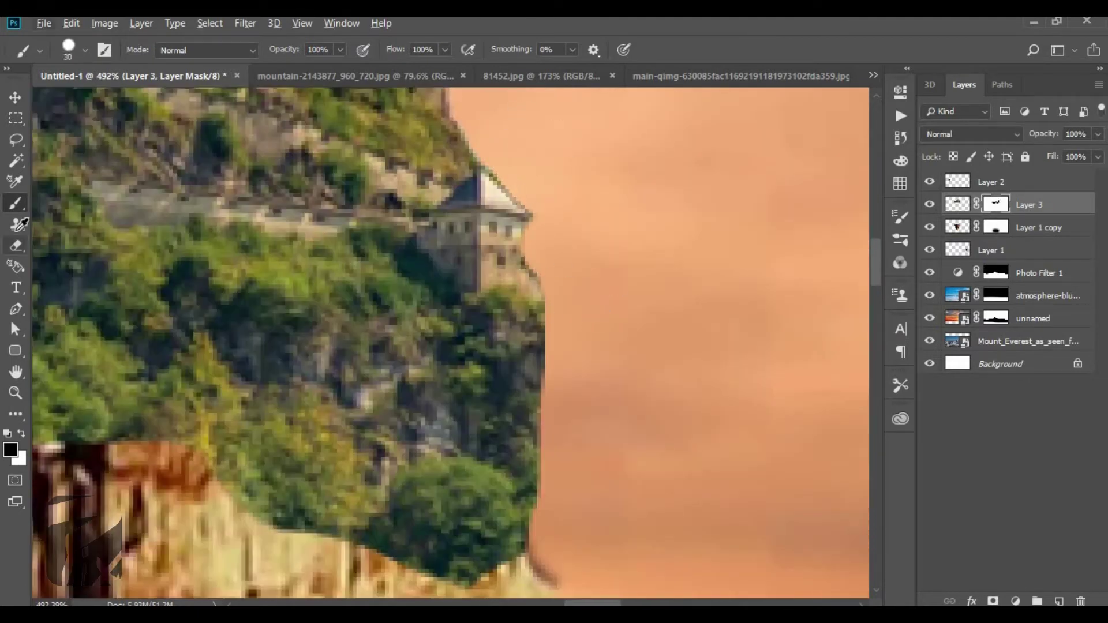
# Step: Clone foliage outward beyond the castle hill's right edge on Layer 3 with the Clone Stamp
pyautogui.click(16, 224)
pyautogui.keyDown('alt'); pyautogui.click(516, 328); pyautogui.keyUp('alt')
pyautogui.moveTo(541, 318); pyautogui.dragTo(540, 357)
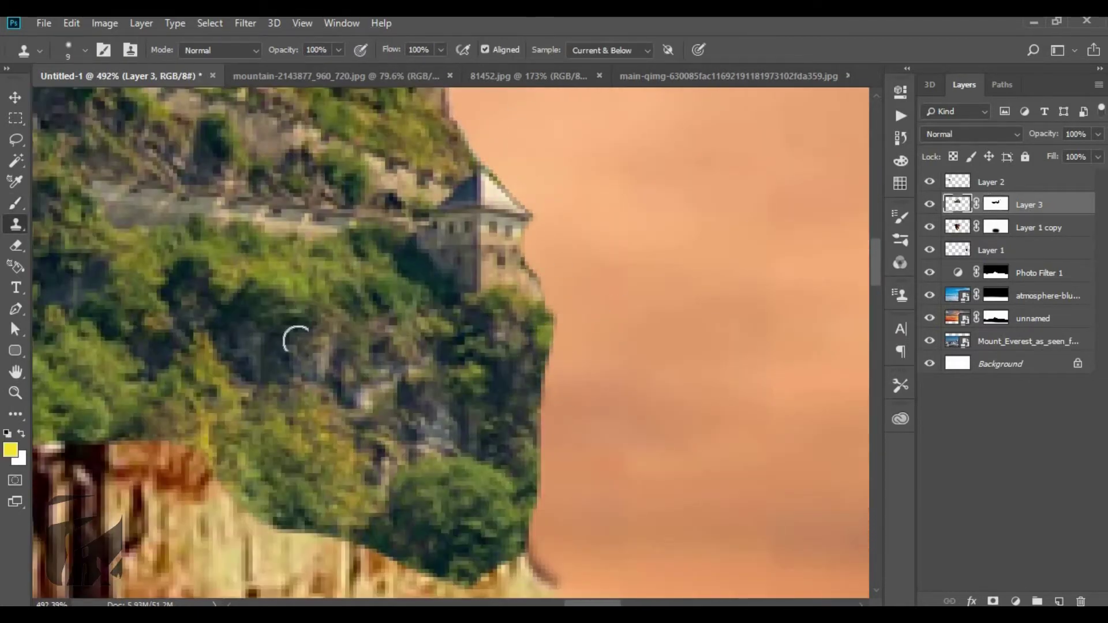
pyautogui.moveTo(534, 220); pyautogui.dragTo(500, 426)
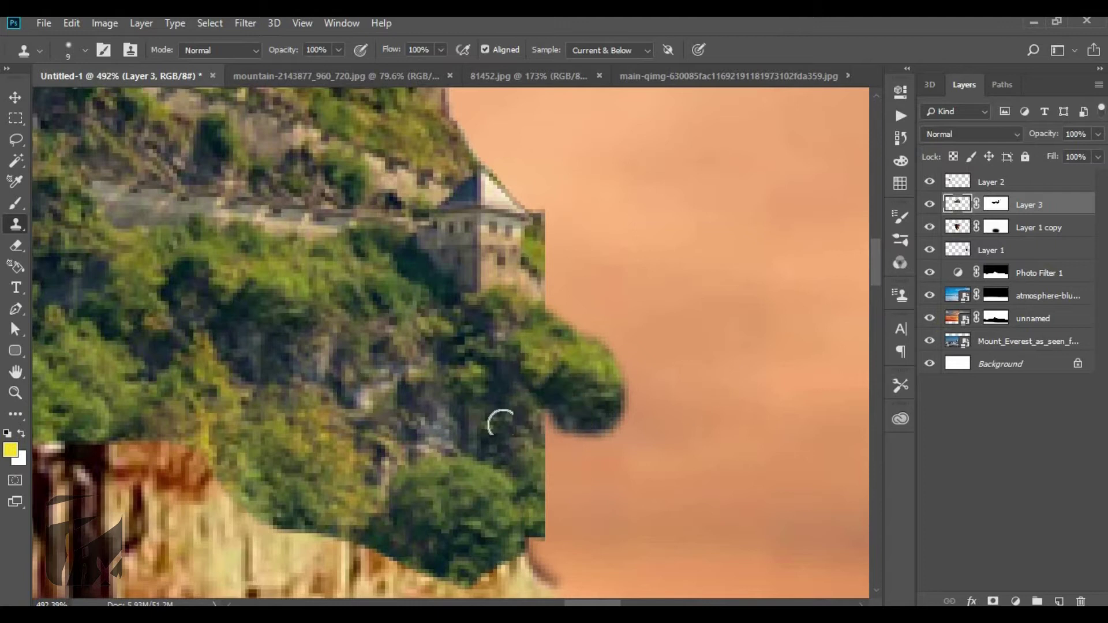
pyautogui.moveTo(524, 491)
pyautogui.mouseDown()
pyautogui.moveTo(547, 527)
pyautogui.moveTo(618, 497)
pyautogui.moveTo(628, 404)
pyautogui.mouseUp()
# Step: Shape the extended foliage's outer edge on Layer 3's mask and clean the rock's right edge on Layer 1 copy's mask
pyautogui.click(996, 203)
pyautogui.rightClick(642, 381)
pyautogui.moveTo(624, 428); pyautogui.dragTo(612, 357)
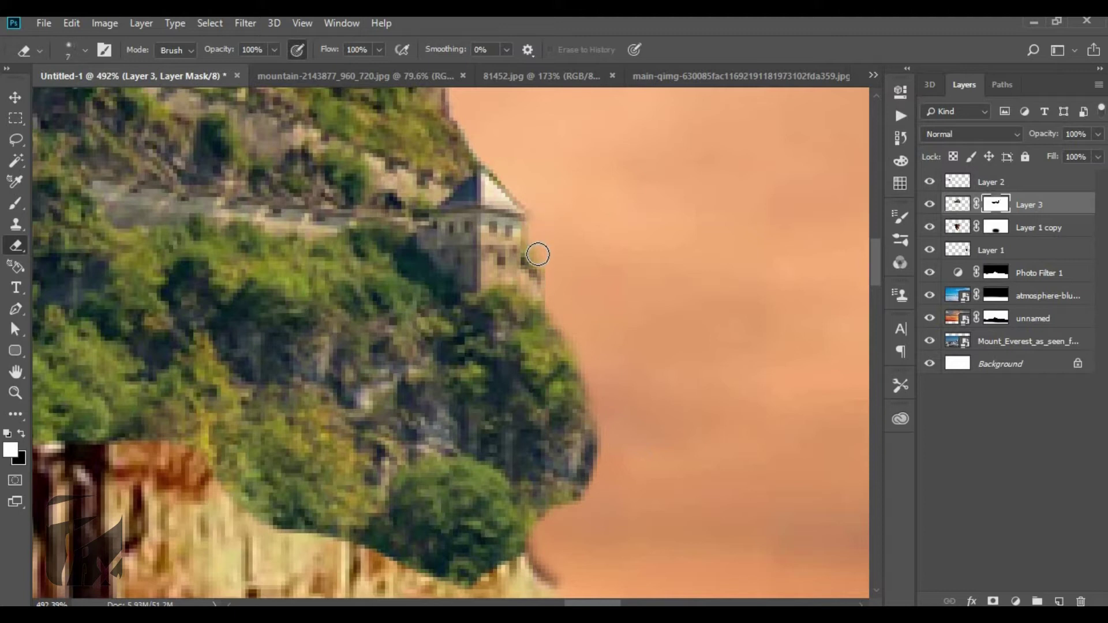
pyautogui.scroll(-5, 594, 404)
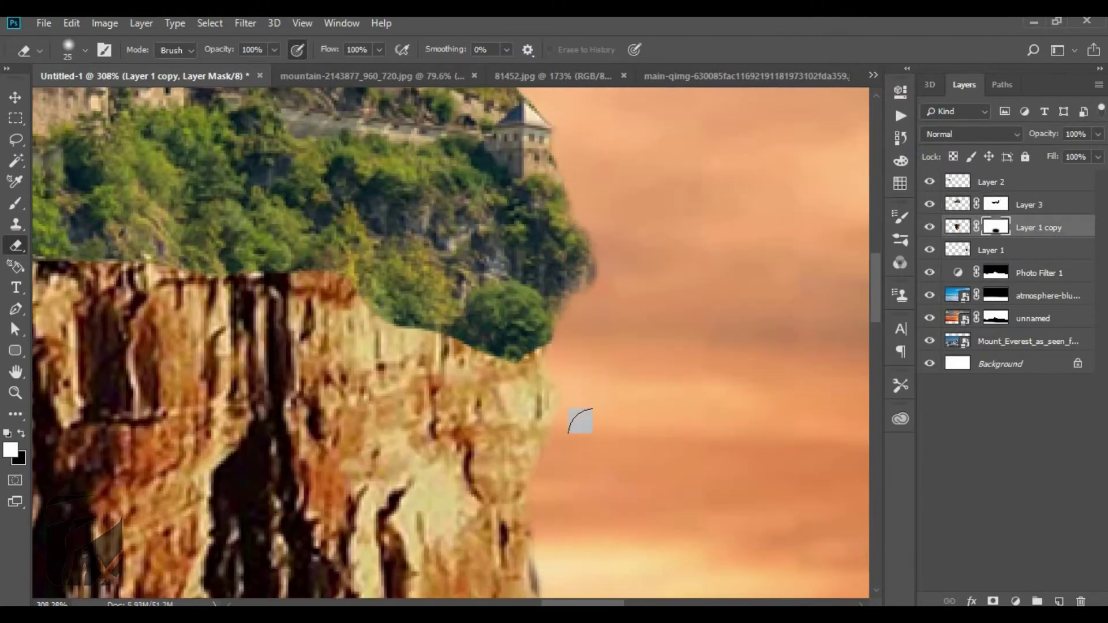
pyautogui.scroll(-3, 490, 346)
pyautogui.scroll(1, 396, 285)
# Step: Replace the masks of Layer 3 and Layer 1 copy with masks that fit the visible castle hill and rock
pyautogui.keyDown('alt'); pyautogui.click(997, 205); pyautogui.keyUp('alt')
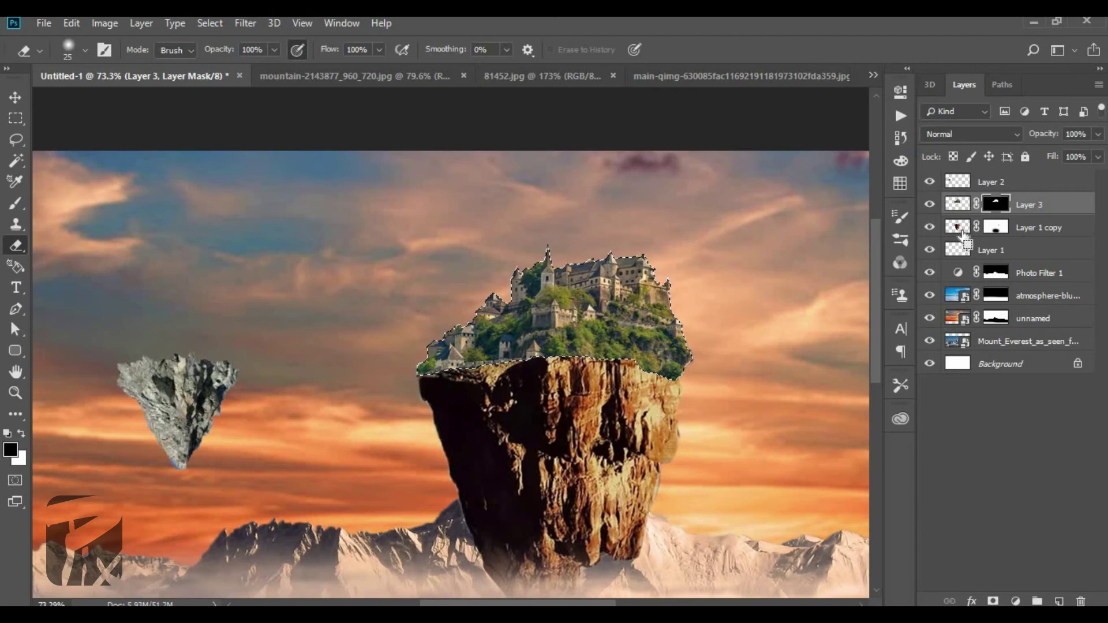
pyautogui.click(979, 231)
pyautogui.click(995, 227)
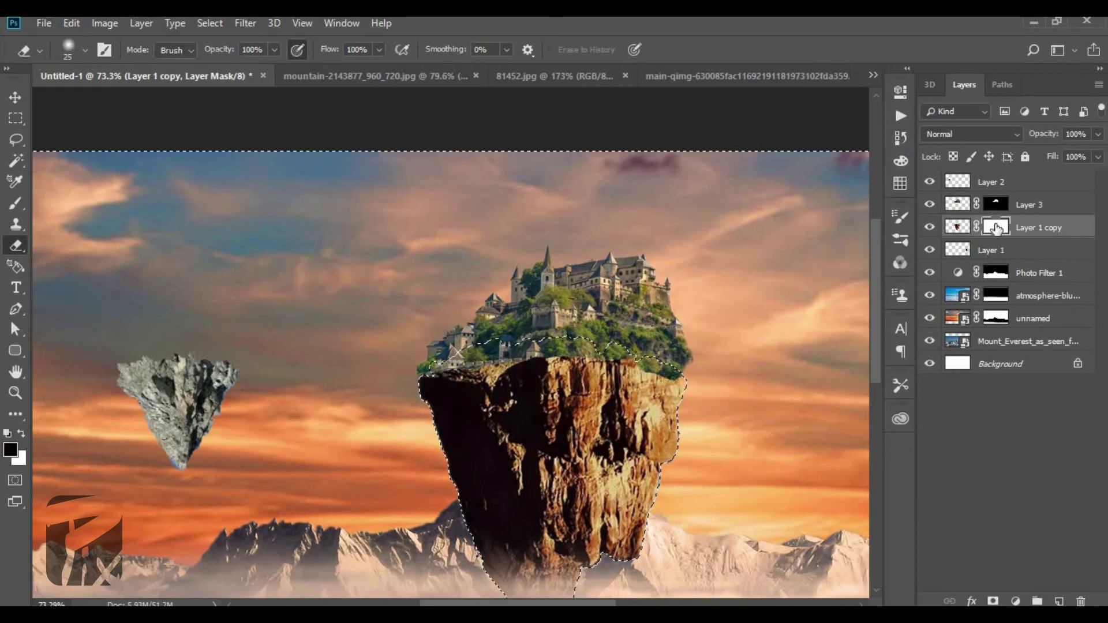
# Step: Add a Levels adjustment limited to the central rock and lighten its dark tones to a hazy look
pyautogui.click(1017, 602)
pyautogui.click(1014, 375)
pyautogui.moveTo(798, 253); pyautogui.dragTo(771, 254)
pyautogui.moveTo(861, 253)
pyautogui.mouseDown()
pyautogui.moveTo(841, 257)
pyautogui.moveTo(864, 258)
pyautogui.mouseUp()
pyautogui.scroll(-5, 285, 376)
pyautogui.click(853, 86)
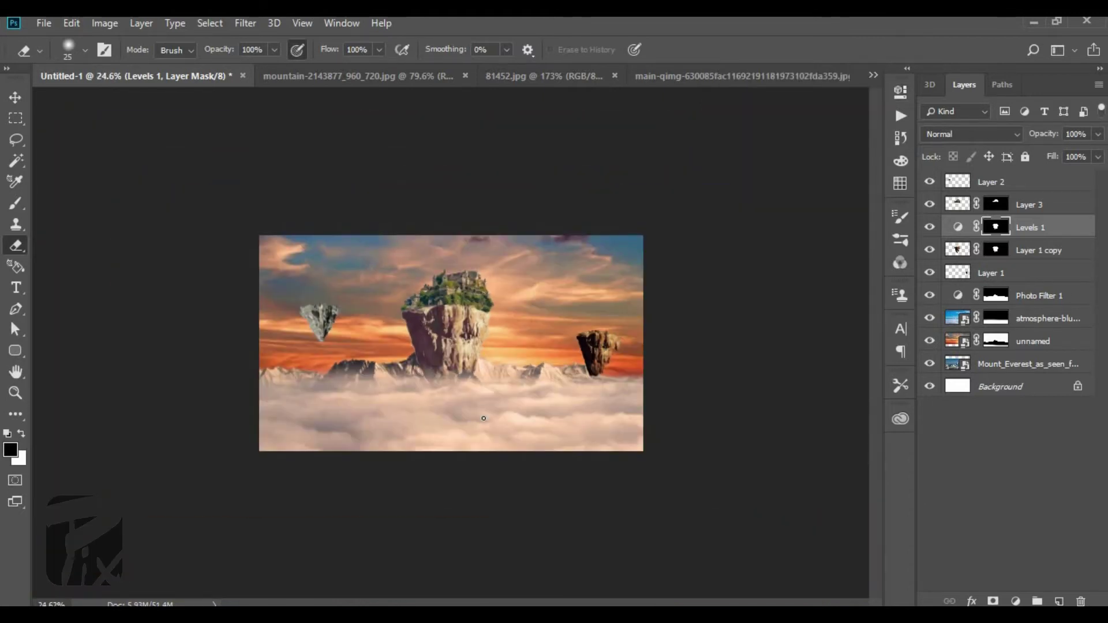
# Step: Add a Photo Filter adjustment above Layer 3, limited to the castle hill, to warm its colours
pyautogui.scroll(5, 457, 311)
pyautogui.click(1030, 205)
pyautogui.click(1016, 601)
pyautogui.click(999, 486)
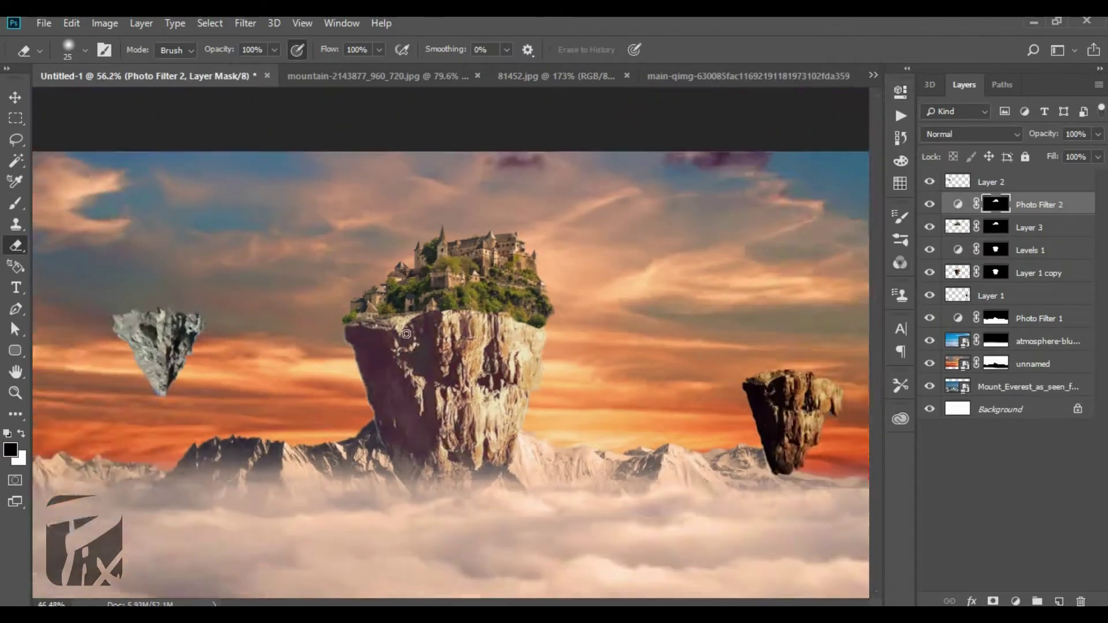
pyautogui.scroll(2, 450, 340)
# Step: Open the 219570-architecture-castle photo and select its castle hill by selecting the sky and inverting the selection
pyautogui.click(958, 227)
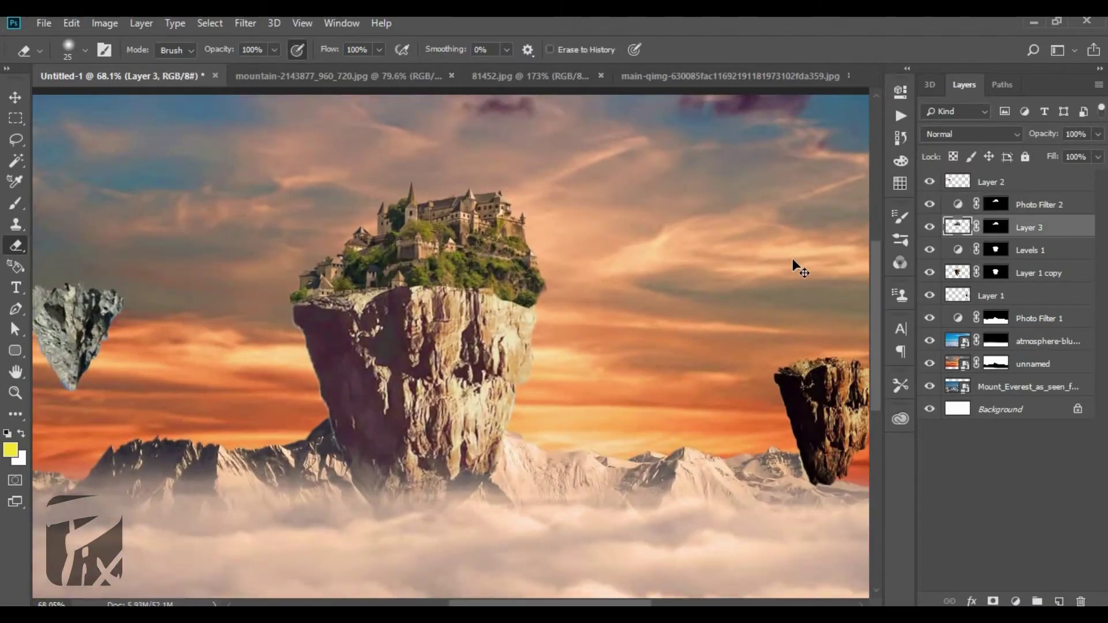
pyautogui.press('v')
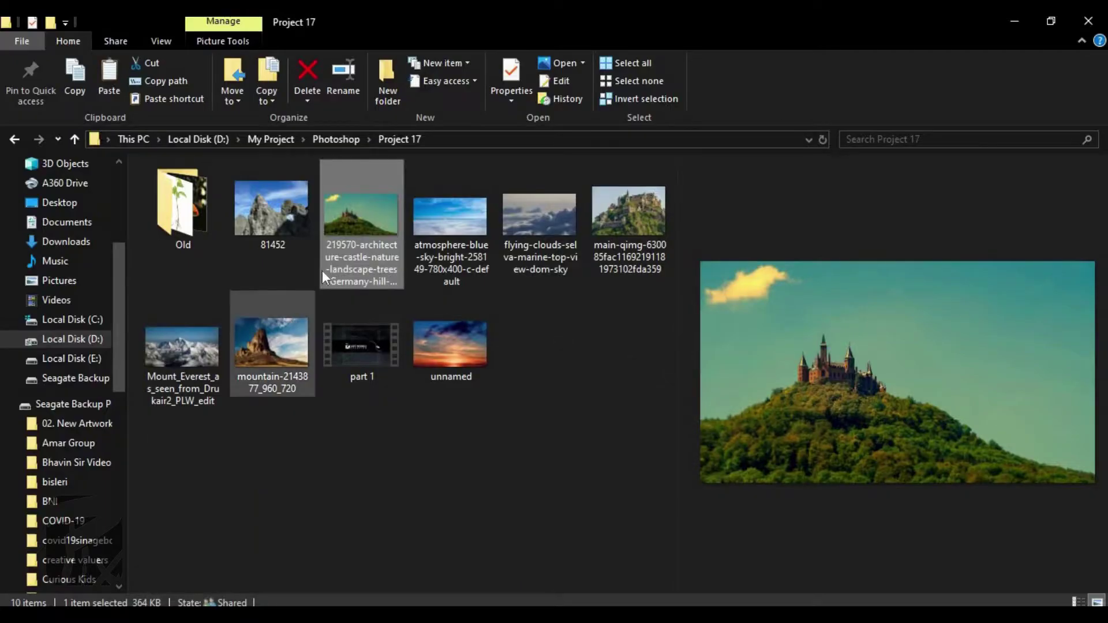
pyautogui.moveTo(322, 271); pyautogui.dragTo(495, 490)
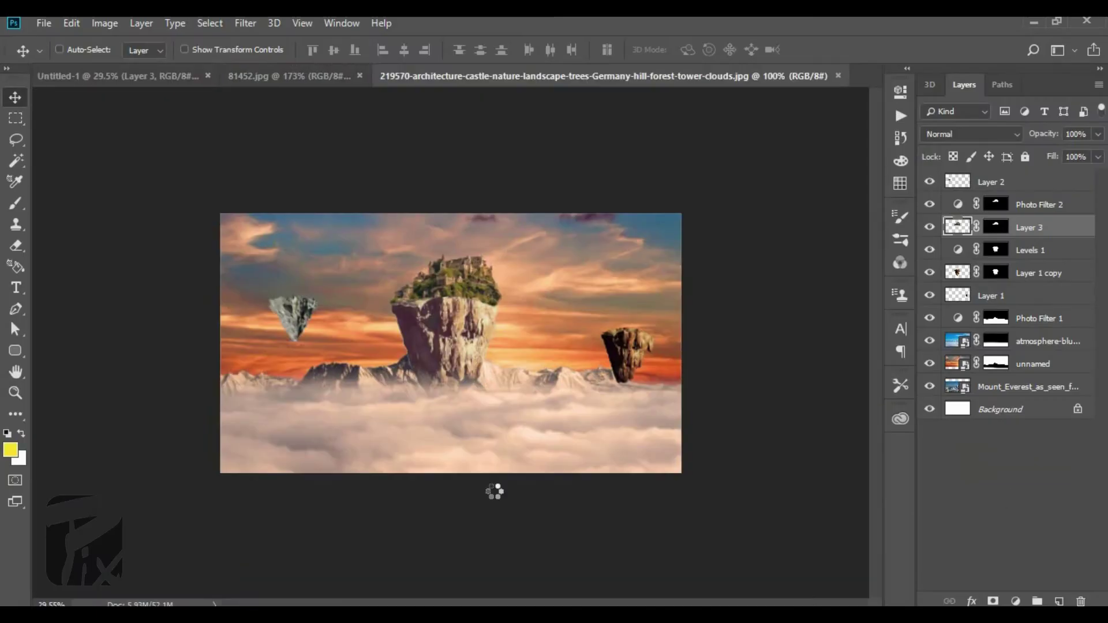
pyautogui.click(16, 161)
pyautogui.click(346, 185)
pyautogui.scroll(-3, 346, 231)
pyautogui.press('m')
pyautogui.moveTo(303, 260); pyautogui.dragTo(151, 168)
pyautogui.moveTo(749, 245); pyautogui.dragTo(621, 168)
pyautogui.hotkey('ctrl', 'shift', 'i')
# Step: Copy the castle hill into Untitled-1 above Layer 3, scale it down and place it on the grey left-hand rock
pyautogui.press('v')
pyautogui.moveTo(371, 346); pyautogui.dragTo(391, 254)
pyautogui.hotkey('ctrl', 't')
pyautogui.moveTo(393, 257); pyautogui.dragTo(453, 202)
pyautogui.scroll(-1, 453, 202)
pyautogui.moveTo(744, 154); pyautogui.dragTo(424, 192)
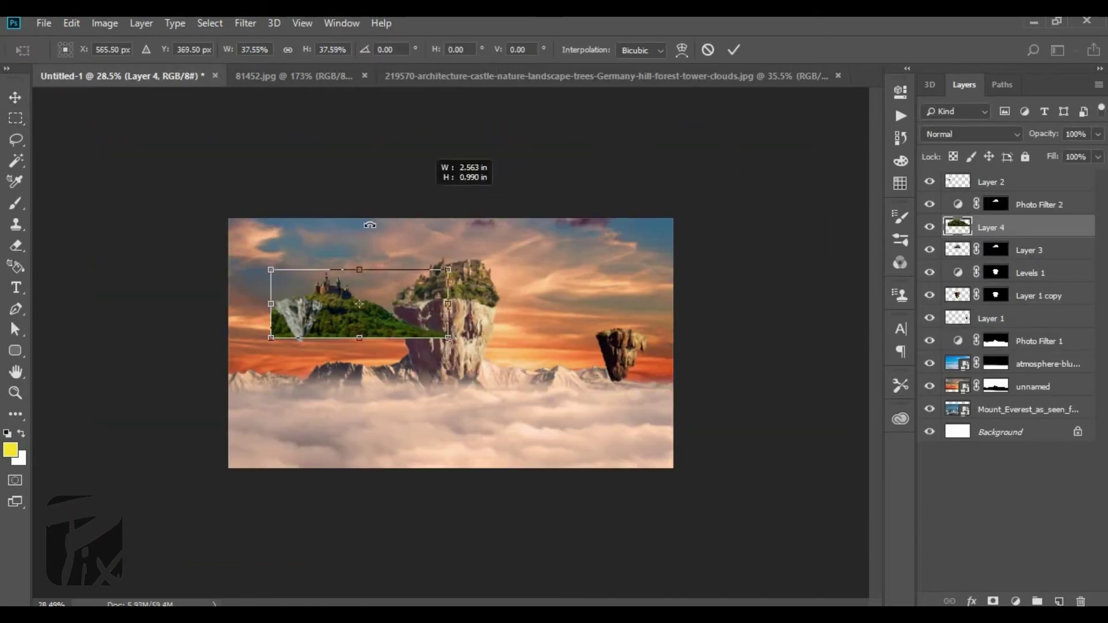
pyautogui.scroll(6, 315, 289)
pyautogui.moveTo(385, 319); pyautogui.dragTo(347, 287)
pyautogui.moveTo(762, 190); pyautogui.dragTo(544, 275)
pyautogui.scroll(5, 246, 309)
pyautogui.moveTo(256, 328); pyautogui.dragTo(294, 263)
pyautogui.scroll(-4, 294, 262)
# Step: Duplicate Layer 4's castle hill, stack the copy beneath Layer 1, and scale and position it behind the right-hand rock
pyautogui.moveTo(743, 180); pyautogui.dragTo(688, 230)
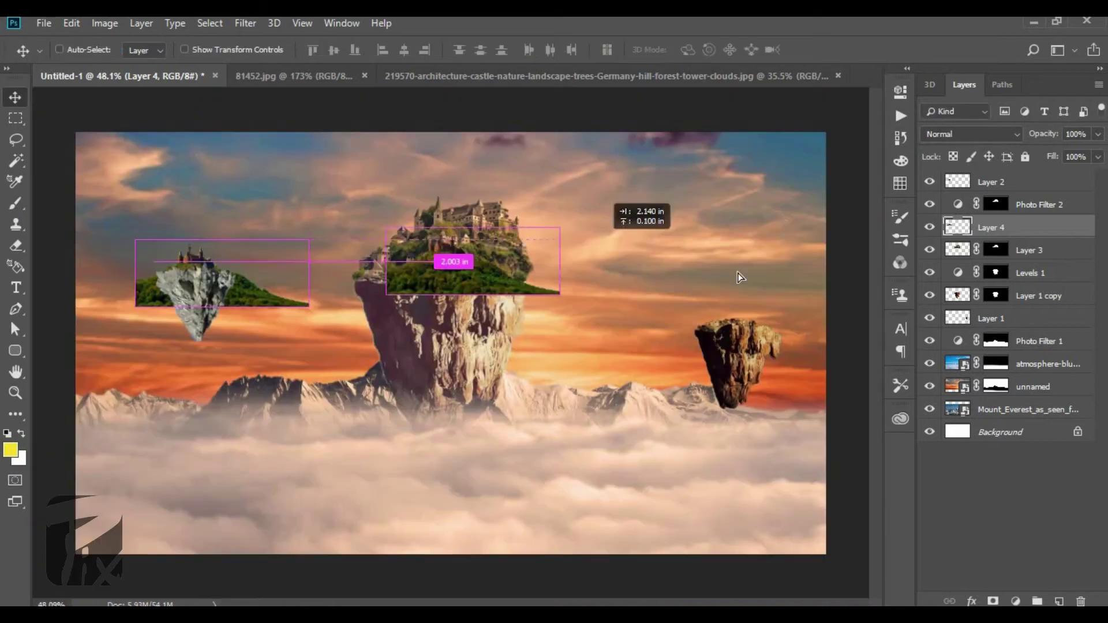
pyautogui.moveTo(998, 296); pyautogui.dragTo(956, 348)
pyautogui.scroll(-1, 542, 243)
pyautogui.scroll(2, 734, 323)
pyautogui.moveTo(260, 252); pyautogui.dragTo(309, 240)
pyautogui.scroll(-3, 310, 240)
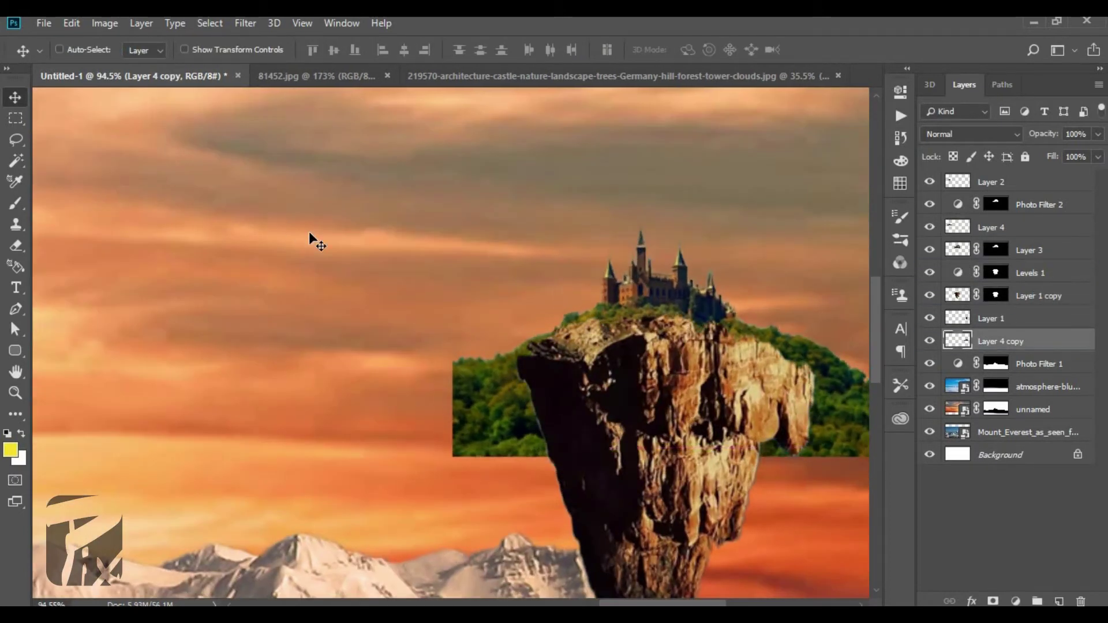
pyautogui.scroll(1, 751, 288)
pyautogui.hotkey('ctrl', 't')
pyautogui.press('Return')
# Step: Add a layer mask to Layer 1 and paint out the upper part of the right-hand rock to reveal the castle hill behind it
pyautogui.click(1012, 323)
pyautogui.click(993, 602)
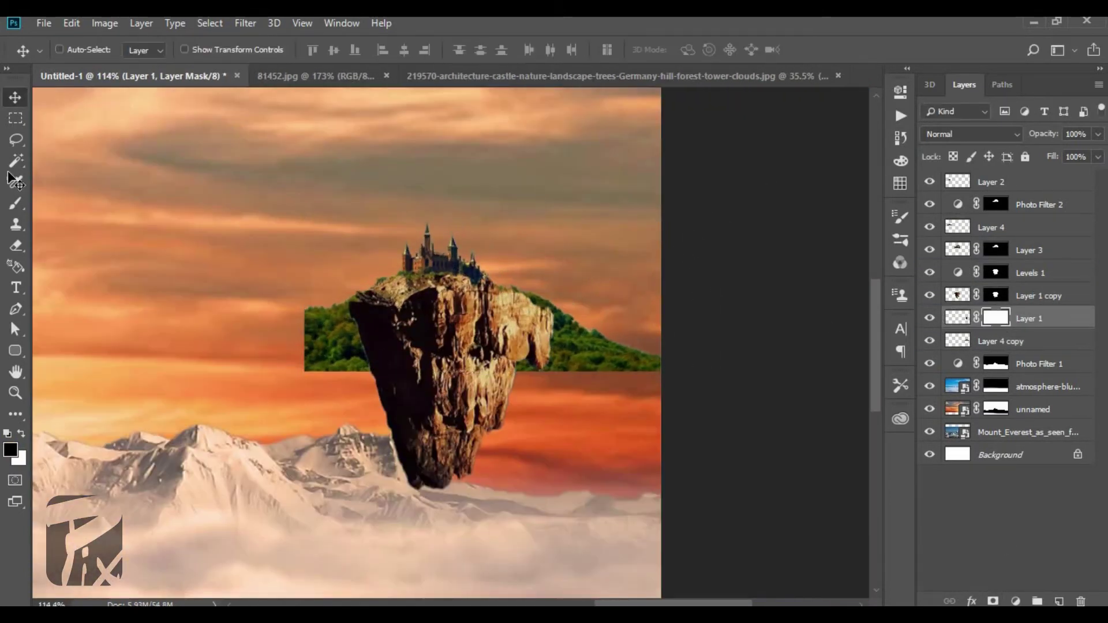
pyautogui.press('b')
pyautogui.scroll(4, 370, 293)
pyautogui.moveTo(555, 253); pyautogui.dragTo(534, 285)
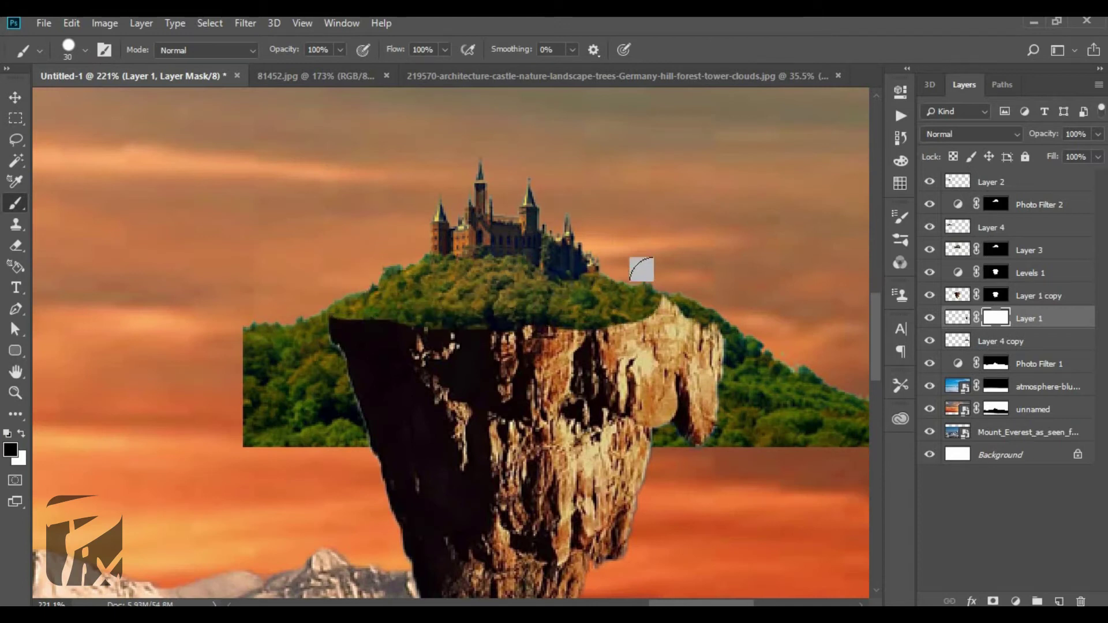
# Step: Add a layer mask to Layer 4 copy and paint out the surplus forest on both sides of the right-hand rock
pyautogui.click(998, 341)
pyautogui.click(993, 601)
pyautogui.scroll(-2, 717, 351)
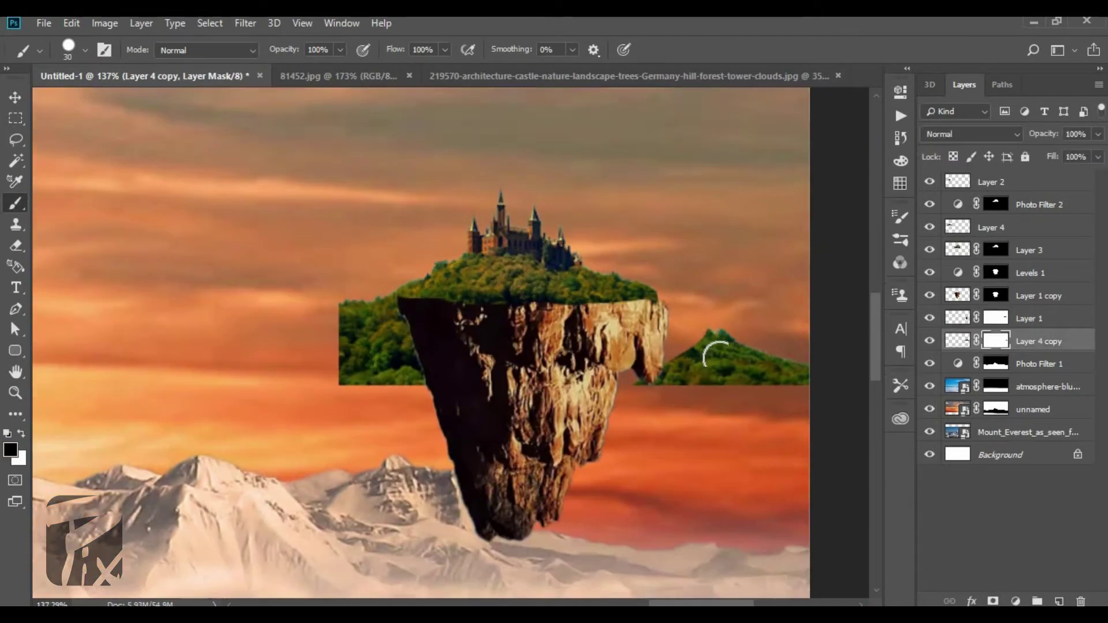
pyautogui.scroll(3, 350, 291)
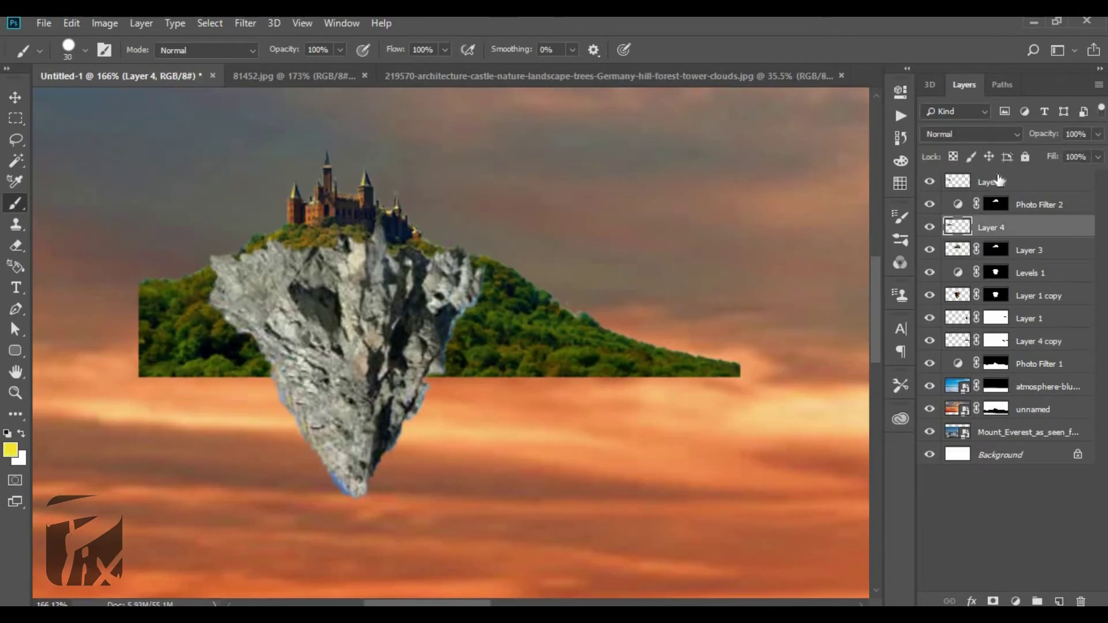
# Step: Add a layer mask to Layer 2 and paint out the grey rock's upper part to reveal its castle hill
pyautogui.click(1000, 181)
pyautogui.click(993, 602)
pyautogui.scroll(2, 411, 268)
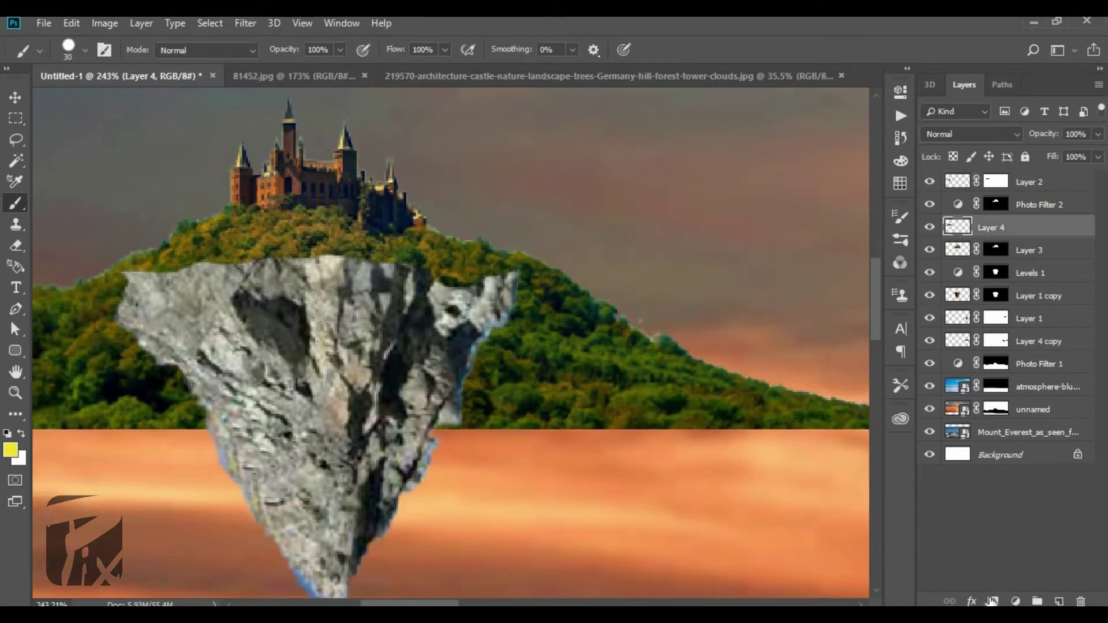
# Step: Mask Layer 4 and paint out the surplus forest on both sides of the grey left-hand rock
pyautogui.moveTo(577, 413); pyautogui.dragTo(503, 335)
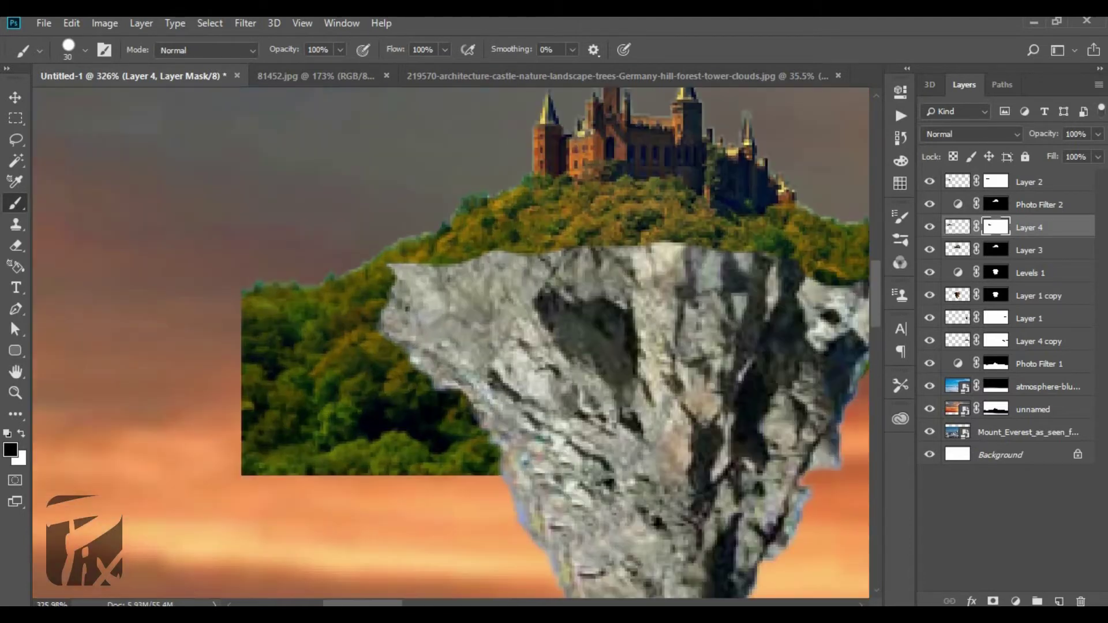
pyautogui.moveTo(369, 312); pyautogui.dragTo(265, 450)
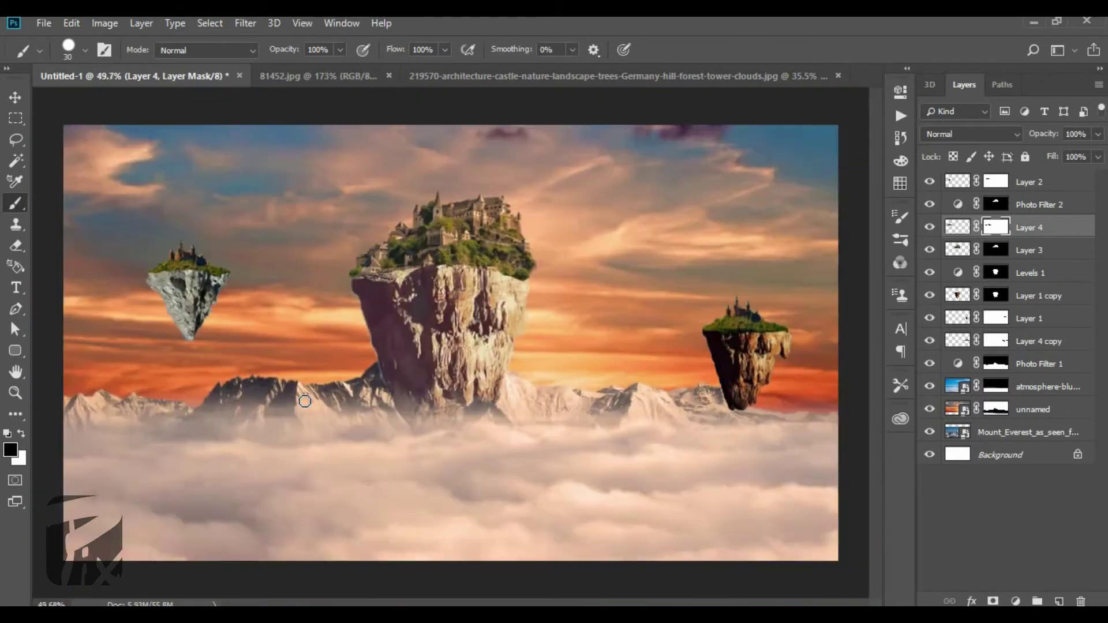
pyautogui.scroll(2, 305, 398)
pyautogui.scroll(-5, 285, 299)
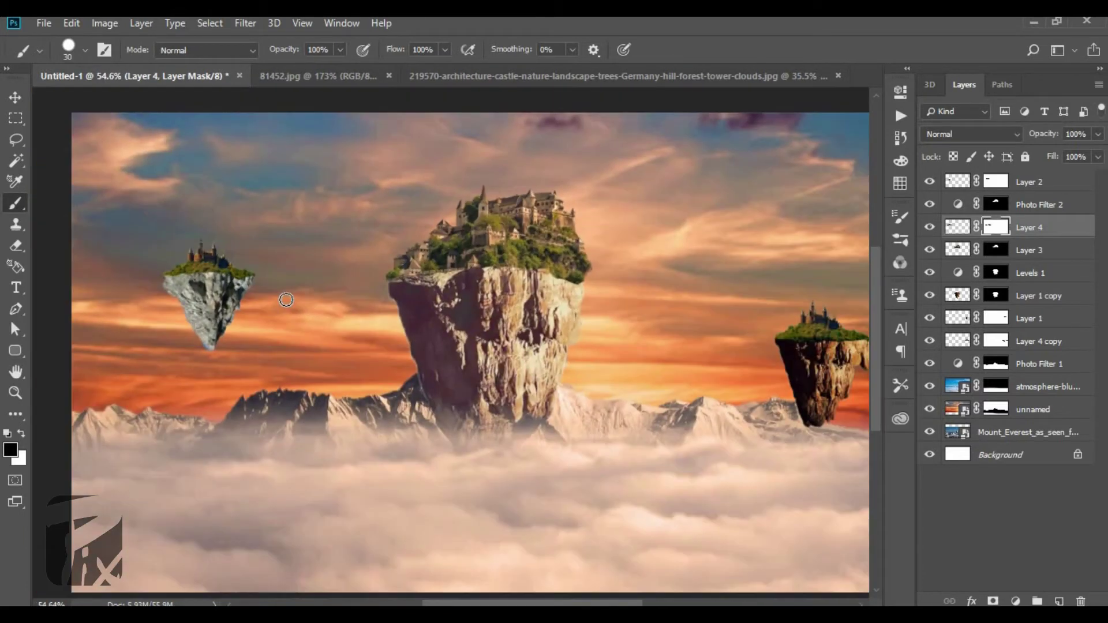
# Step: Add a Photo Filter adjustment above Layer 2, limited to the grey left-hand rock, to warm its colour
pyautogui.scroll(2, 220, 202)
pyautogui.scroll(5, 492, 235)
pyautogui.scroll(-3, 492, 235)
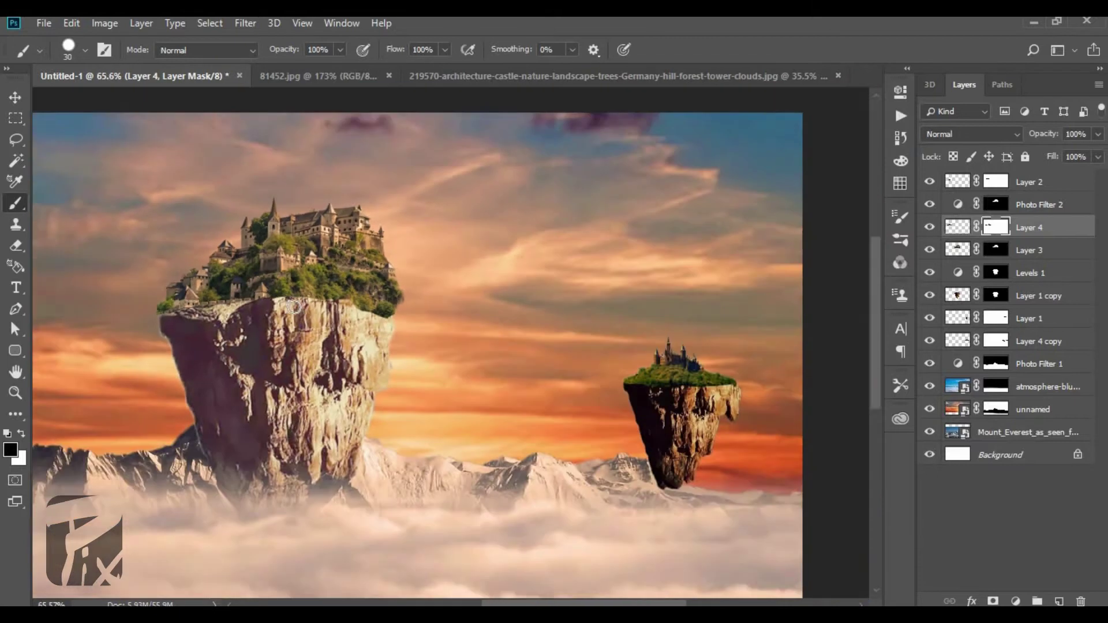
pyautogui.click(954, 180)
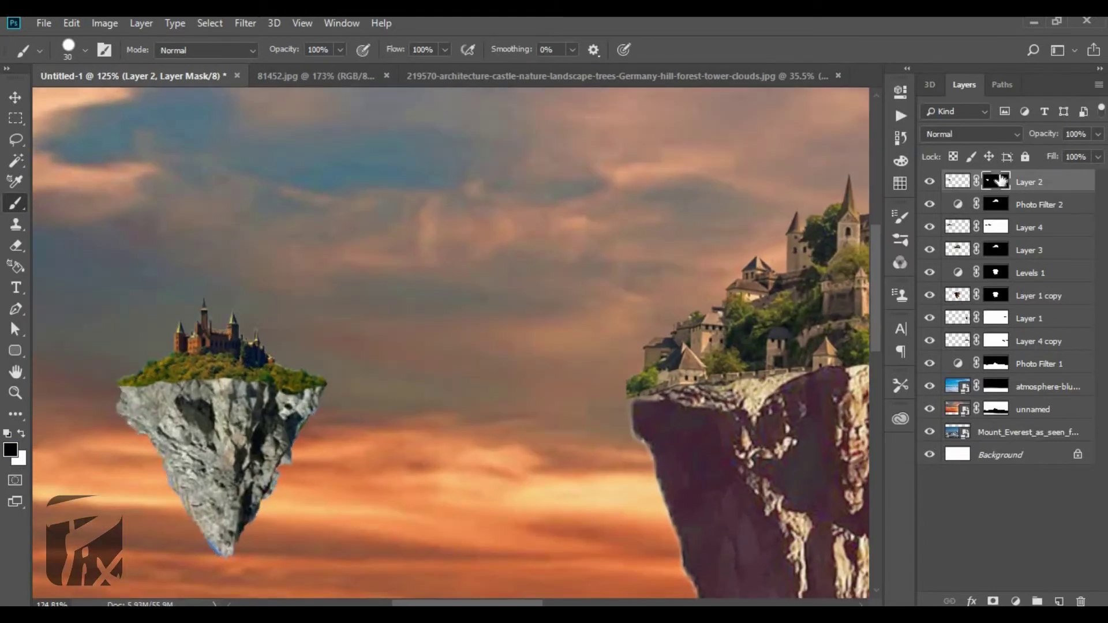
pyautogui.click(1015, 601)
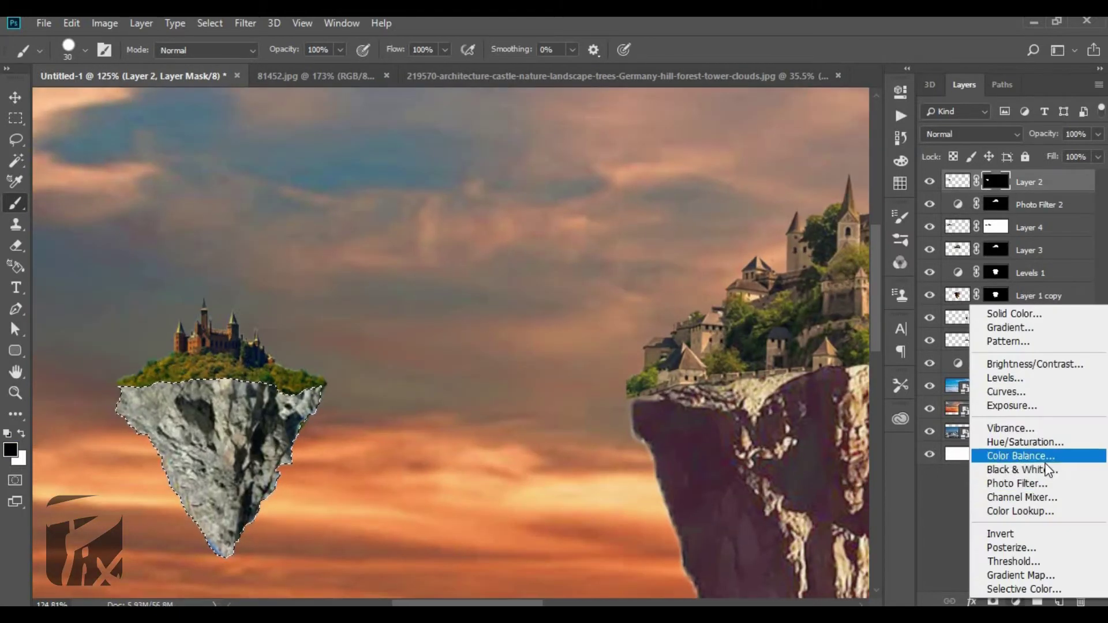
pyautogui.click(1016, 485)
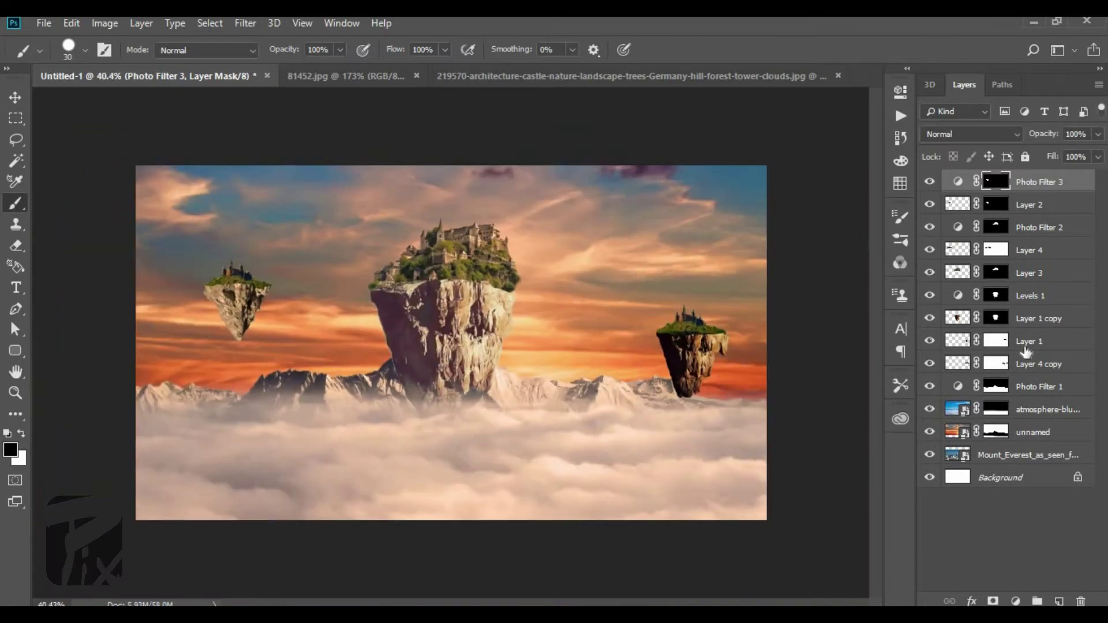
# Step: Add a Photo Filter with Warming Filter (85) above the atmosphere layer, limited to the clouds by its mask
pyautogui.click(998, 412)
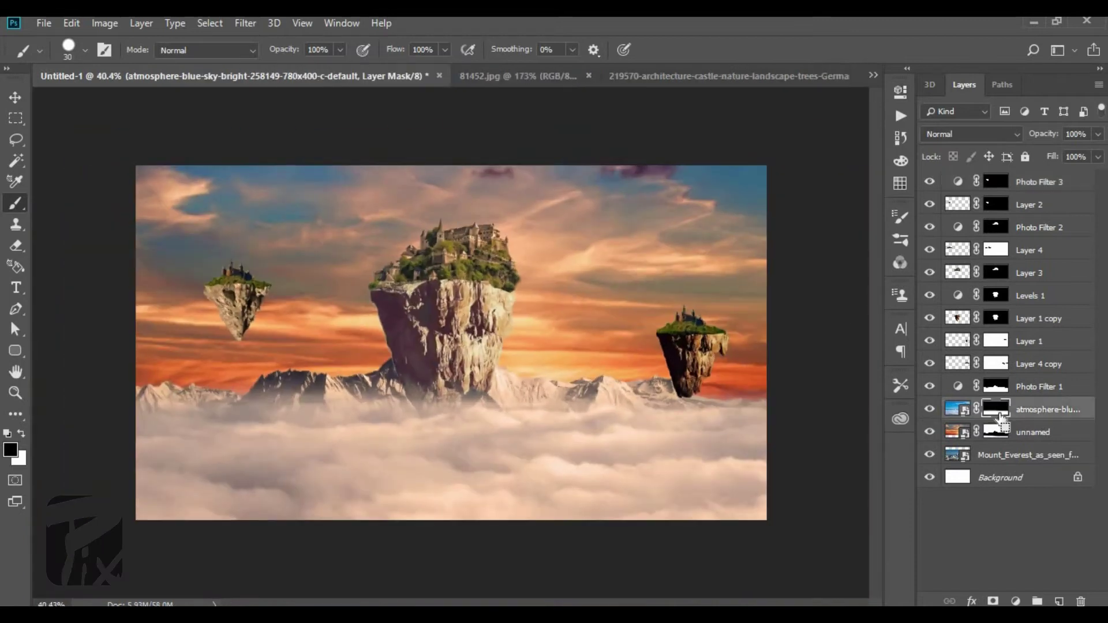
pyautogui.click(1015, 601)
pyautogui.click(1034, 485)
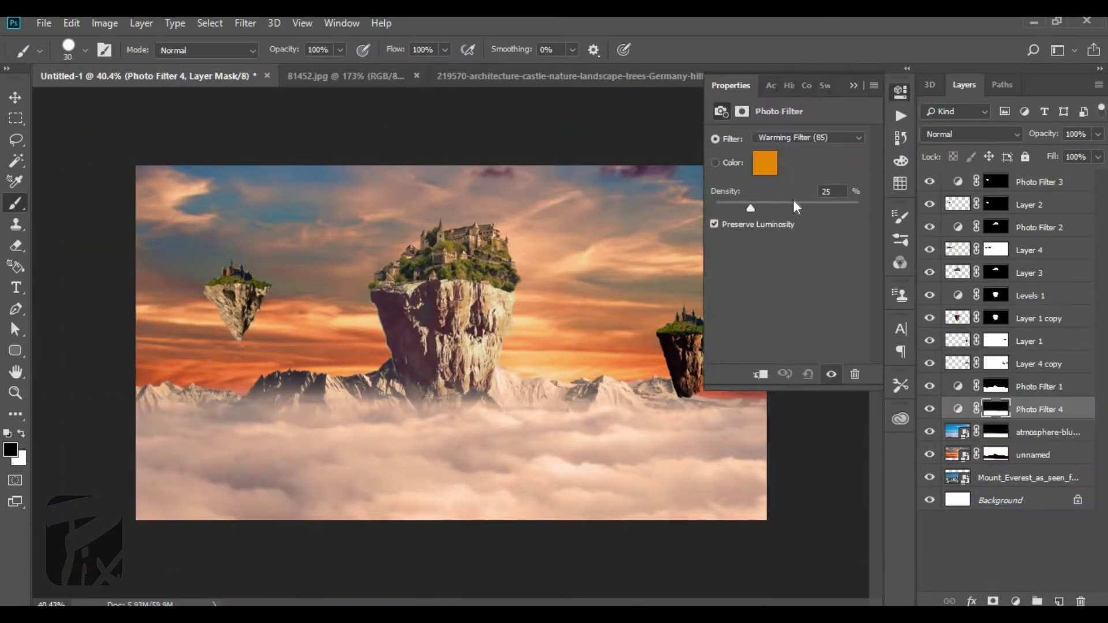
pyautogui.click(853, 87)
pyautogui.scroll(4, 439, 277)
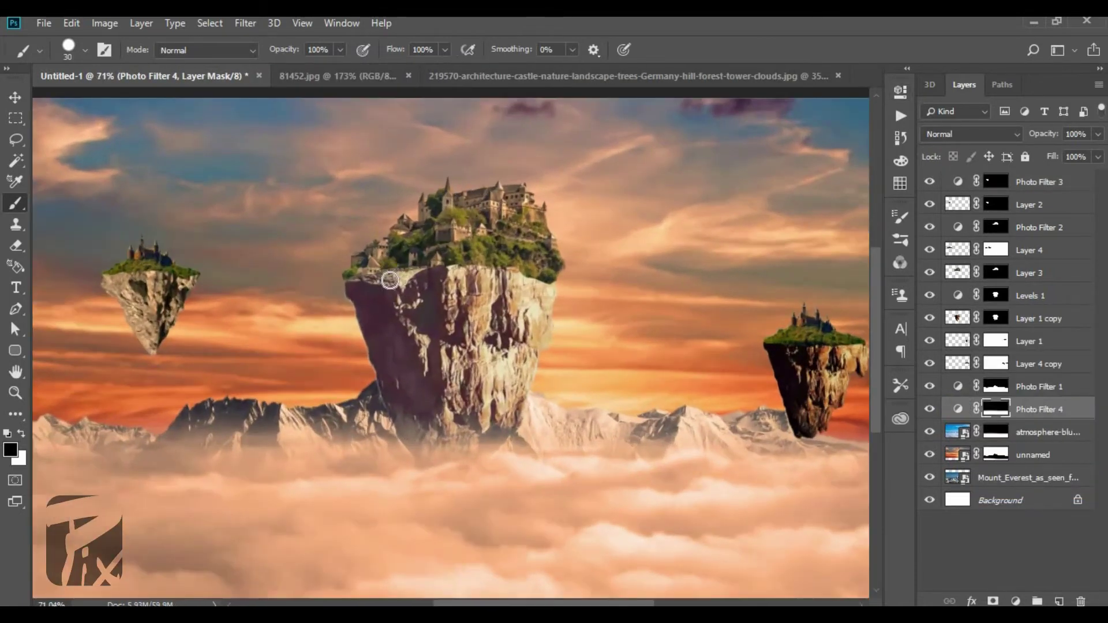
# Step: Add a Hue/Saturation adjustment limited to the right-hand rock above Layer 1, with Saturation -41 and Lightness +11
pyautogui.click(15, 98)
pyautogui.scroll(-2, 160, 308)
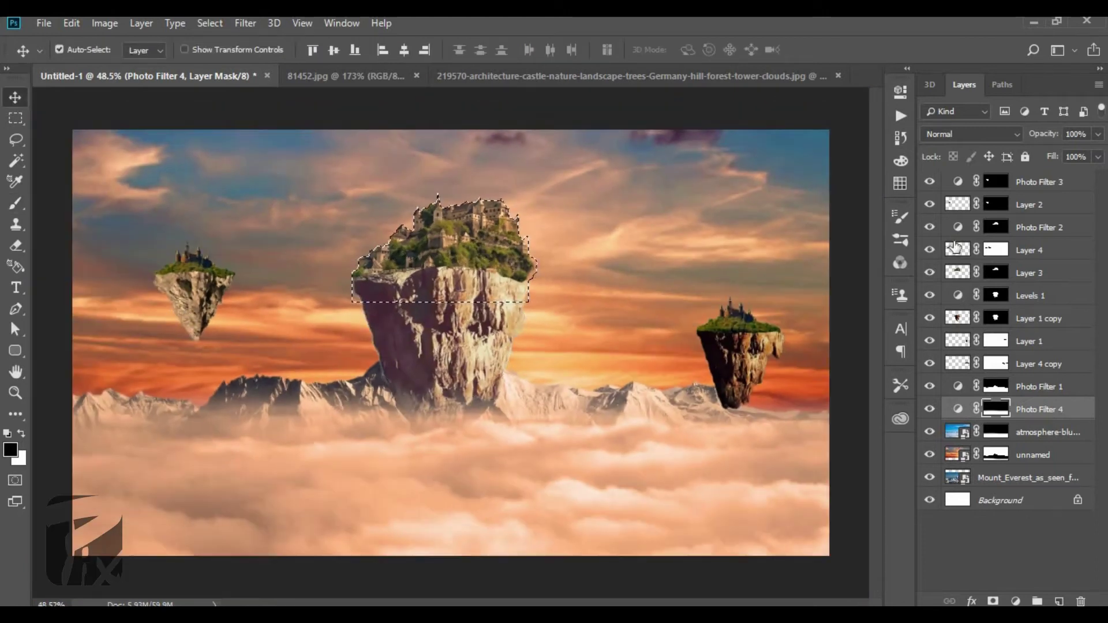
pyautogui.click(996, 341)
pyautogui.click(1015, 601)
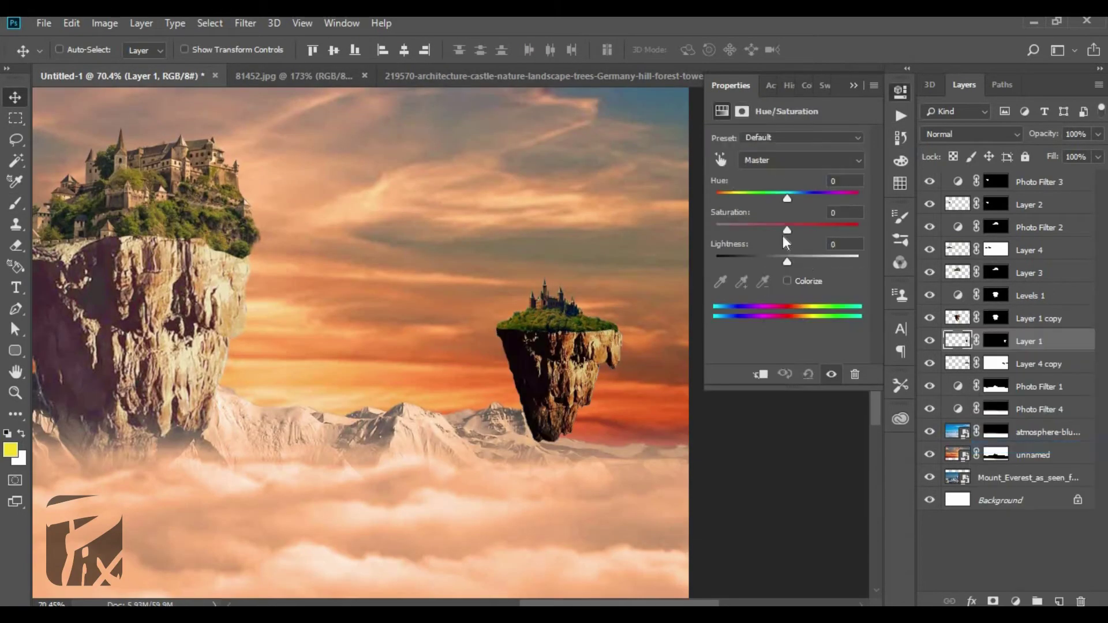
pyautogui.moveTo(787, 230); pyautogui.dragTo(797, 261)
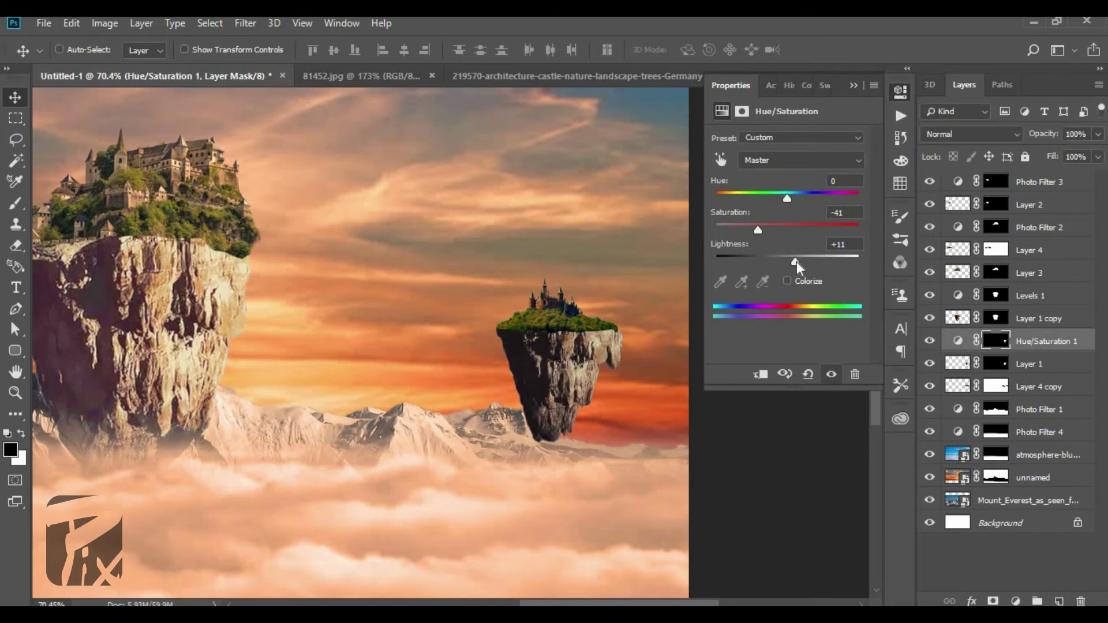
pyautogui.click(870, 86)
pyautogui.click(874, 52)
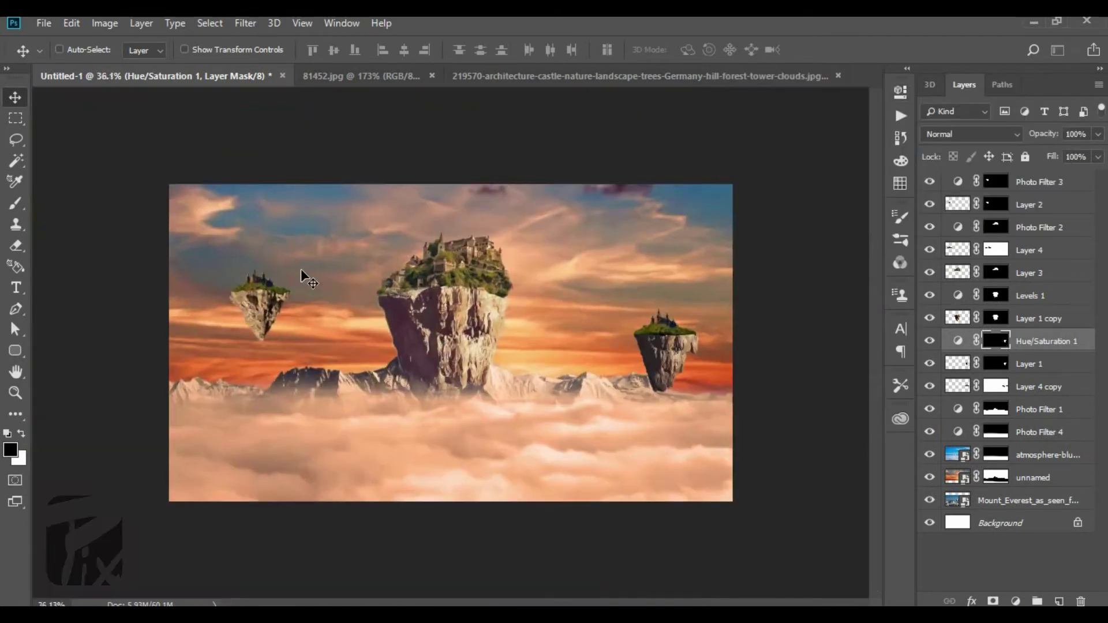
# Step: Create a new layer above Photo Filter 3 and draw a sagging Pen path from the left-hand hill to the central rock
pyautogui.hotkey('ctrl', '0')
pyautogui.press('b')
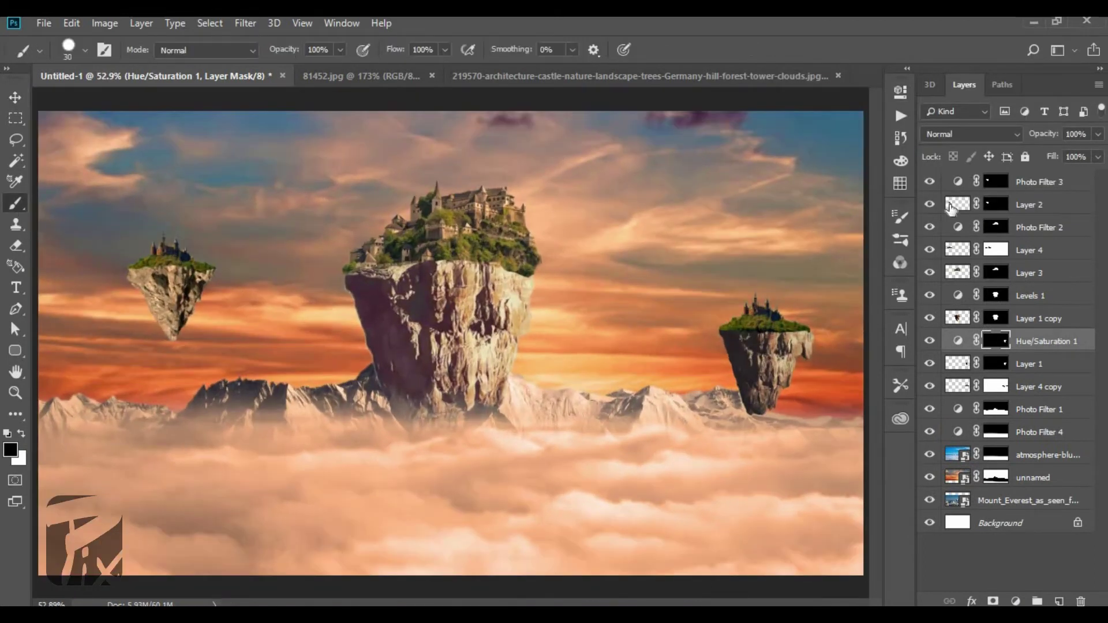
pyautogui.click(1039, 182)
pyautogui.click(1059, 601)
pyautogui.press('p')
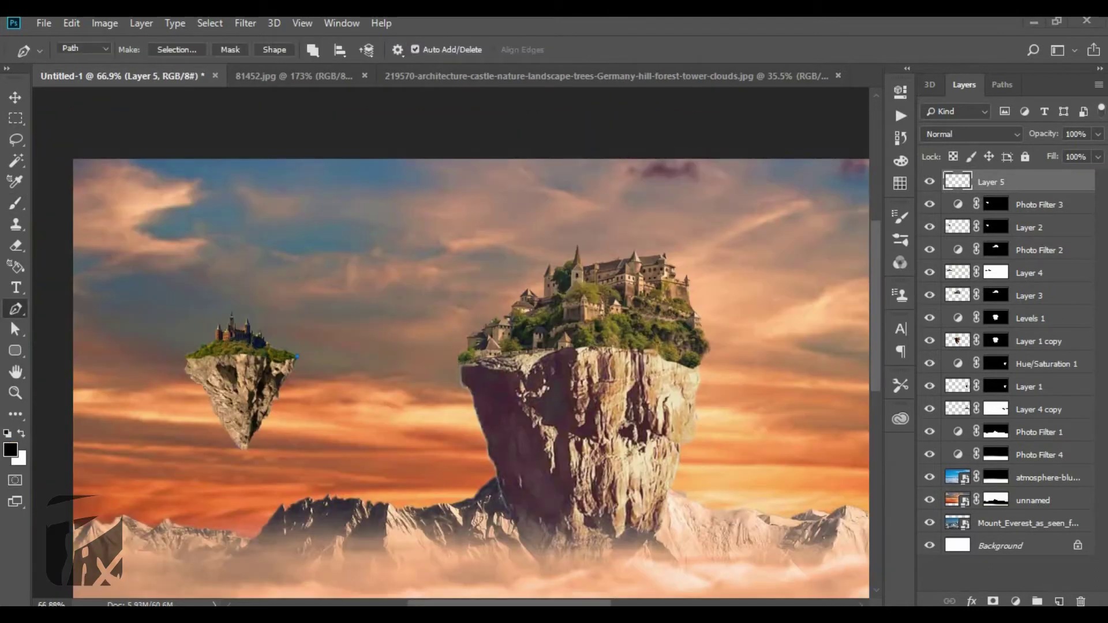
pyautogui.click(297, 356)
pyautogui.scroll(5, 448, 381)
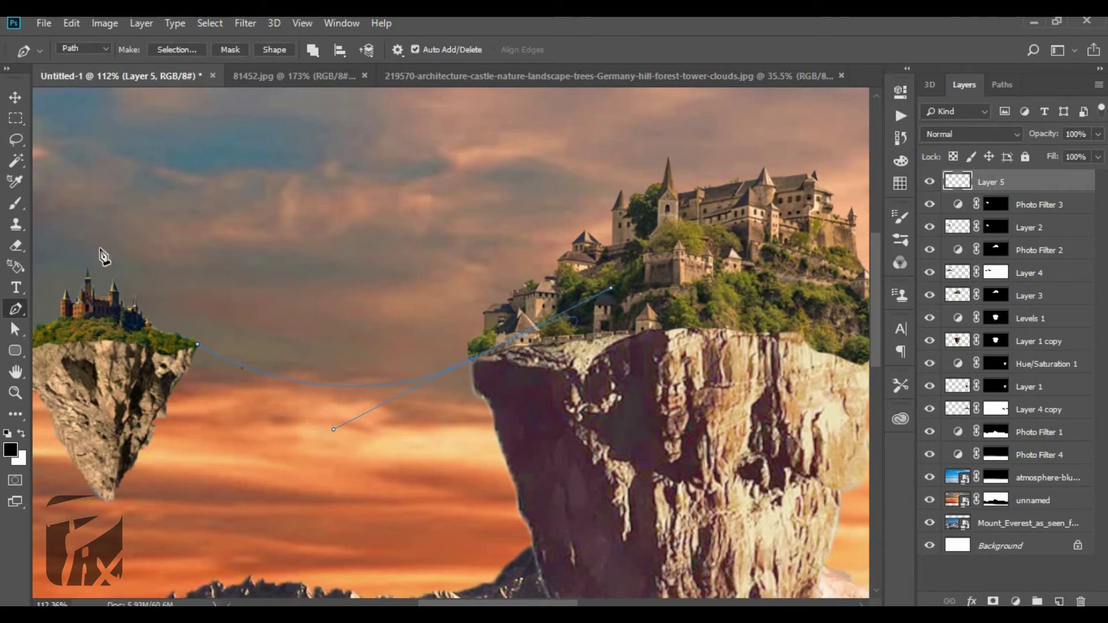
# Step: Stroke the path with a black size 2 brush as a rope and tidy the rope with the Eraser
pyautogui.click(17, 204)
pyautogui.scroll(15, 256, 353)
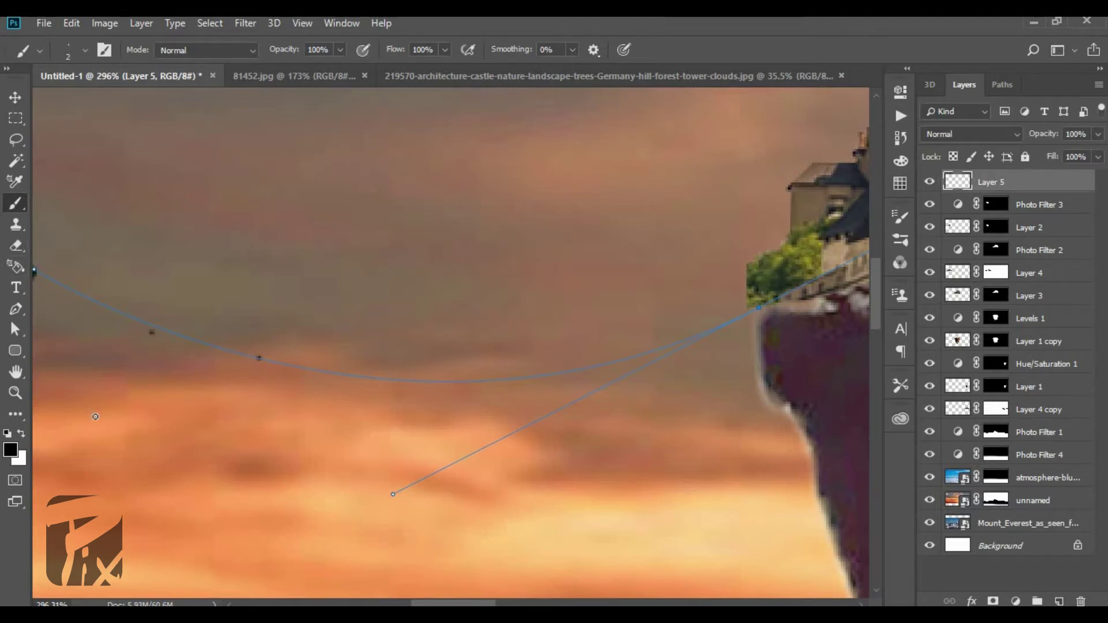
pyautogui.rightClick(257, 359)
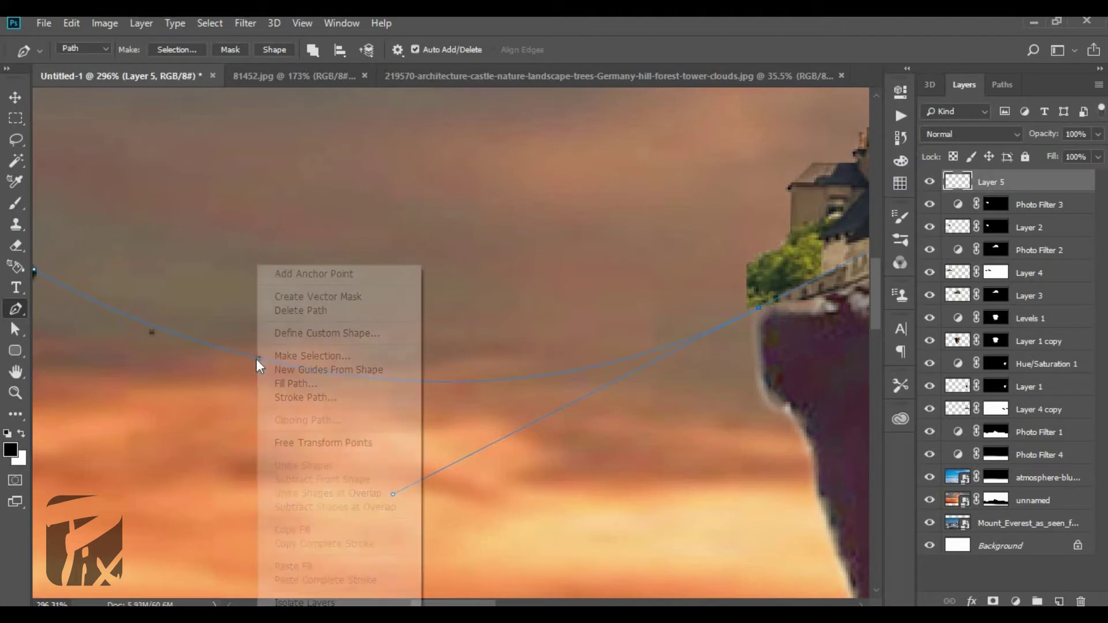
pyautogui.click(297, 394)
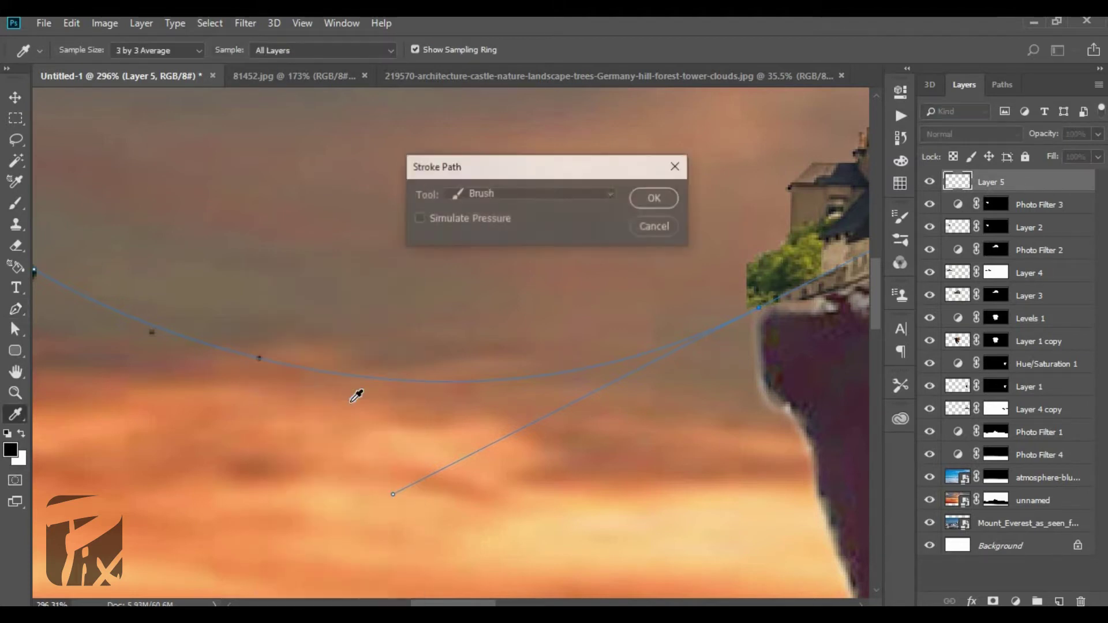
pyautogui.click(656, 199)
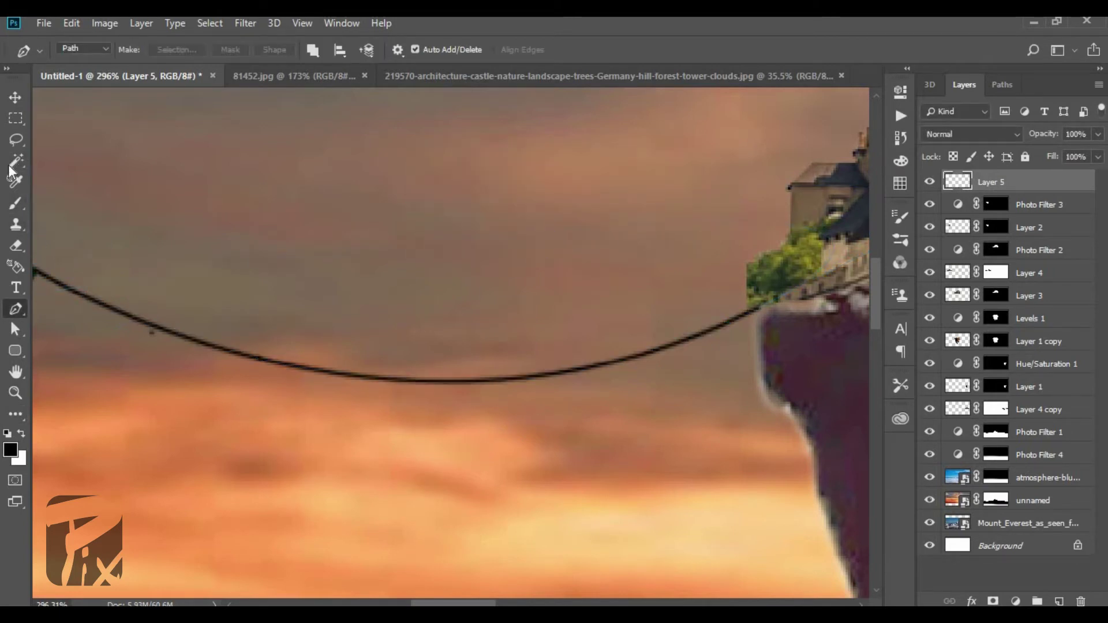
pyautogui.click(16, 246)
pyautogui.scroll(7, 164, 315)
pyautogui.scroll(-20, 231, 326)
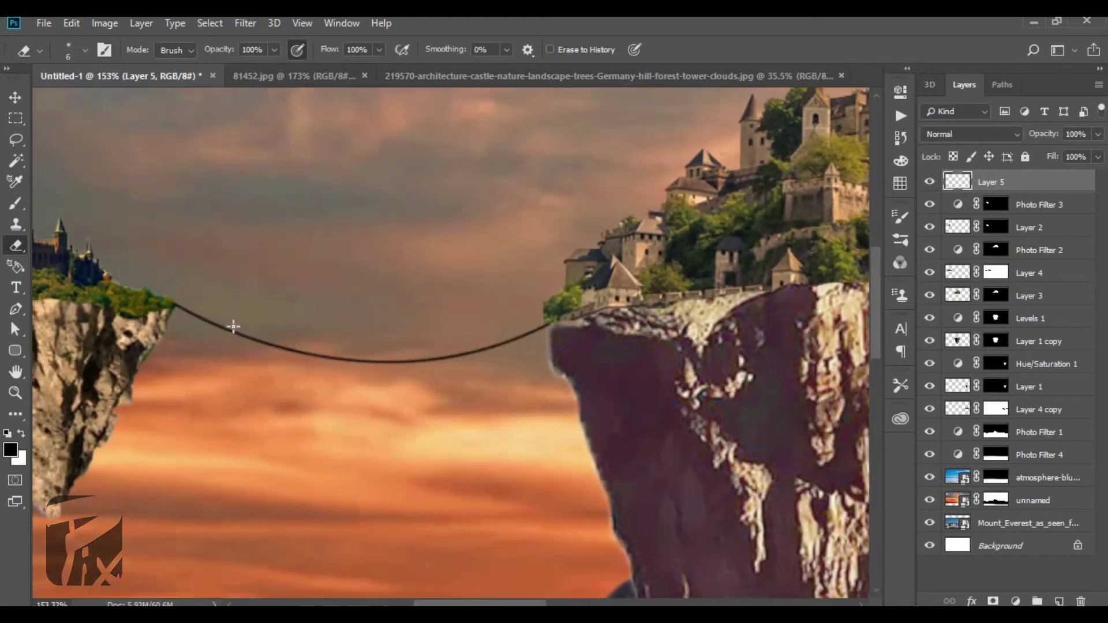
# Step: Draw a sagging Pen path from the central rock's right-hand edge to the right-hand rock
pyautogui.scroll(5, 515, 268)
pyautogui.scroll(-3, 516, 268)
pyautogui.press('p')
pyautogui.scroll(3, 441, 314)
pyautogui.moveTo(726, 379)
pyautogui.mouseDown()
pyautogui.moveTo(865, 335)
pyautogui.moveTo(831, 334)
pyautogui.mouseUp()
# Step: Stroke the path between the central and right-hand rocks with the black size 2 brush and dismiss the path
pyautogui.click(16, 204)
pyautogui.scroll(7, 381, 328)
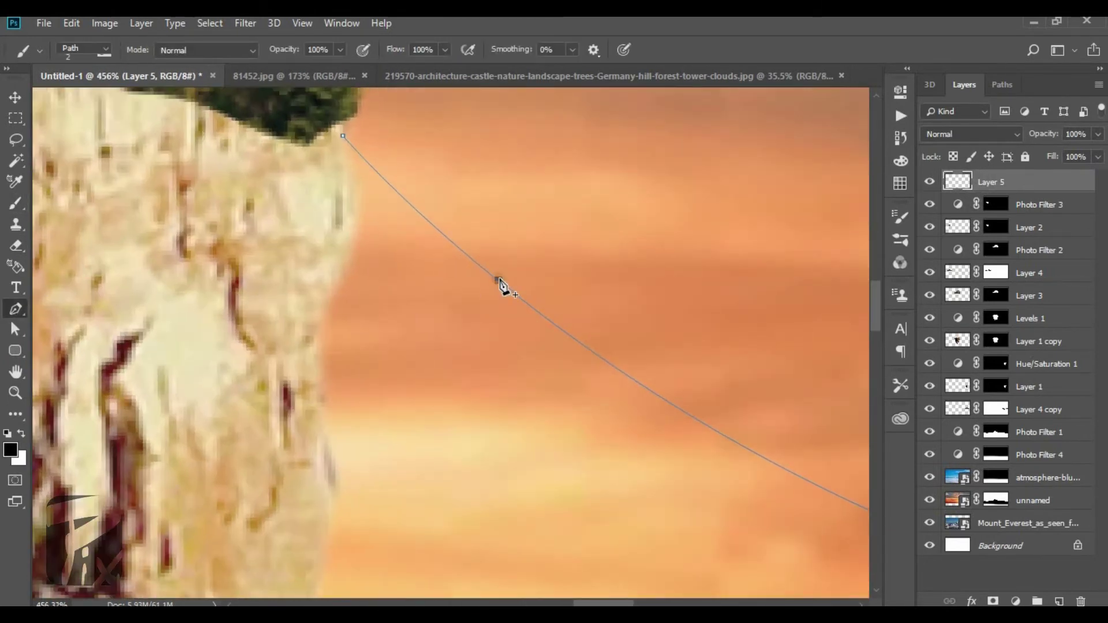
pyautogui.rightClick(499, 280)
pyautogui.click(542, 400)
pyautogui.click(653, 196)
pyautogui.scroll(-15, 461, 393)
pyautogui.press('Return')
# Step: Toggle Layer 5's visibility to compare the scene with and without the two ropes
pyautogui.press('v')
pyautogui.scroll(2, 670, 341)
pyautogui.scroll(8, 596, 316)
pyautogui.scroll(-11, 576, 321)
pyautogui.click(930, 182)
pyautogui.click(929, 181)
pyautogui.scroll(2, 338, 317)
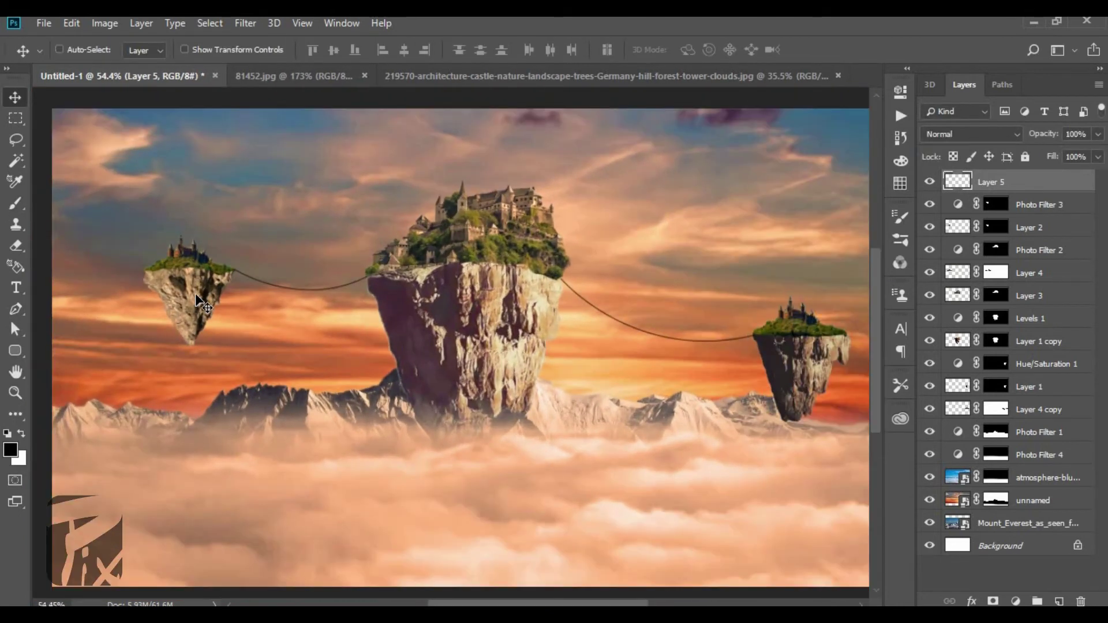
# Step: Create a new layer above Layer 5 and draw a second path below the left-hand rope, ending at the central rock
pyautogui.scroll(4, 195, 293)
pyautogui.hotkey('ctrl', 'shift', 'alt', 'n')
pyautogui.press('p')
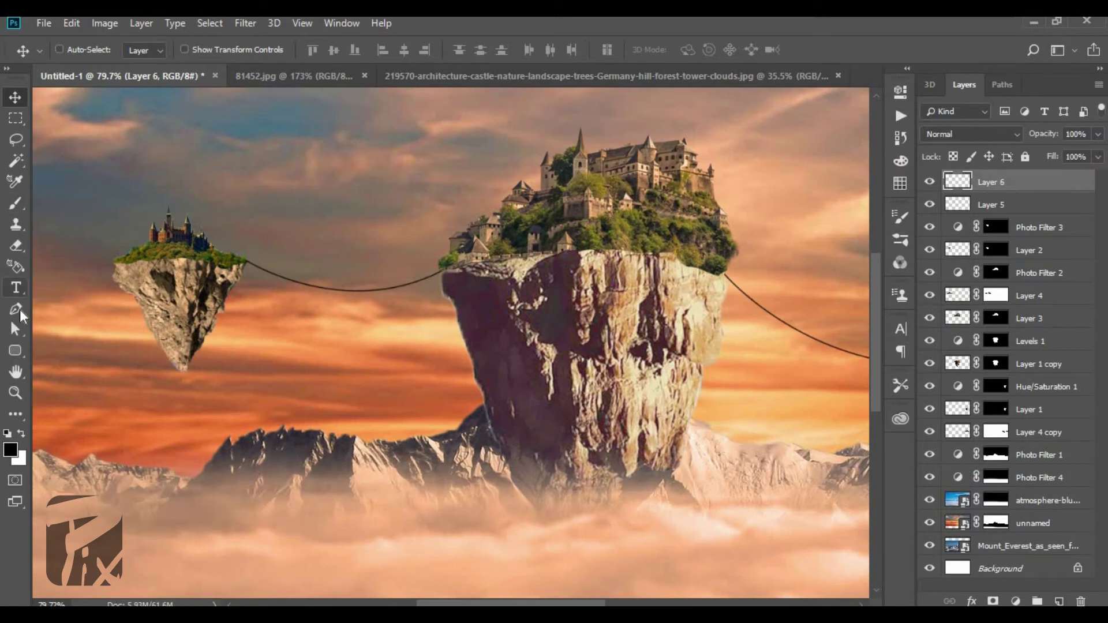
pyautogui.scroll(2, 252, 281)
pyautogui.scroll(2, 253, 281)
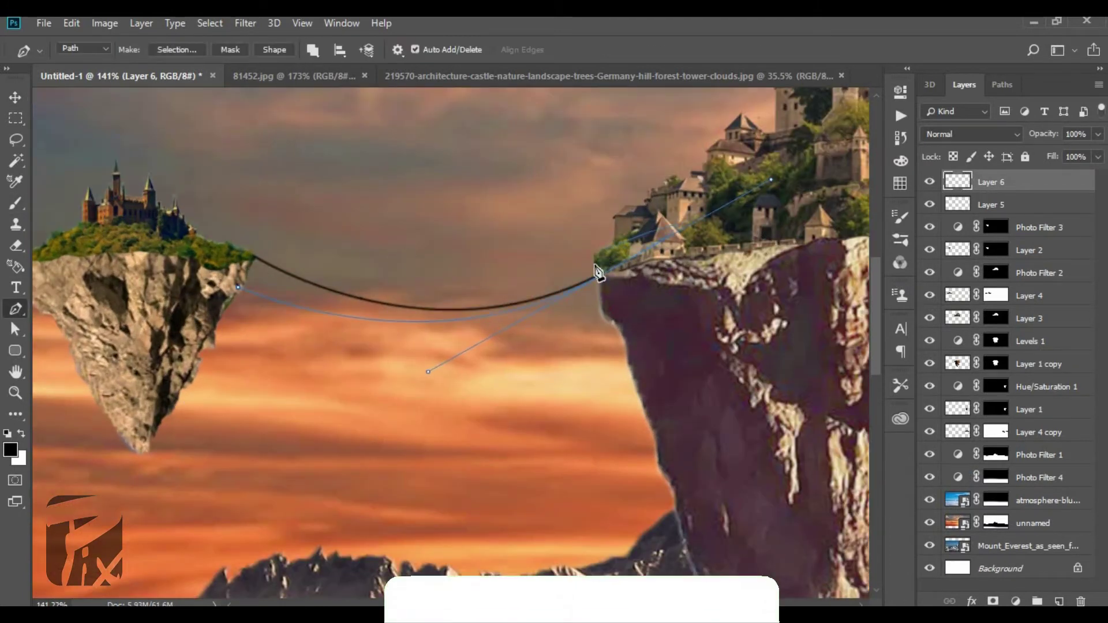
# Step: Stroke the lower left-hand path with the black size 2 brush as a second rope and dismiss the path
pyautogui.press('b')
pyautogui.scroll(4, 272, 300)
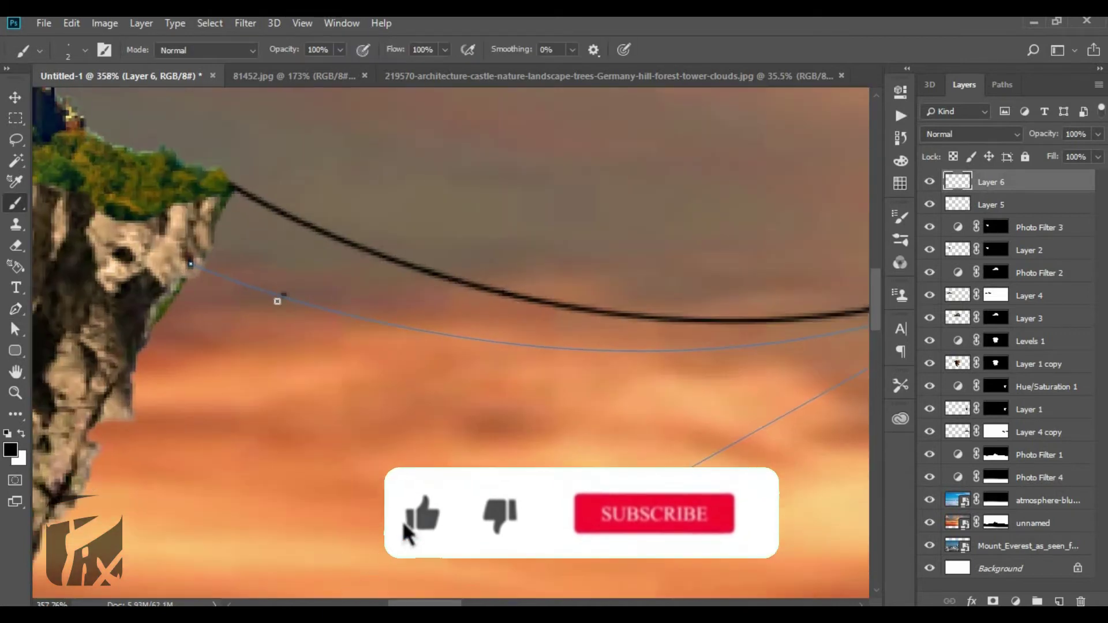
pyautogui.press('p')
pyautogui.rightClick(280, 300)
pyautogui.click(334, 396)
pyautogui.click(653, 198)
pyautogui.scroll(-8, 321, 322)
pyautogui.press('Return')
# Step: Draw a third curved Pen path from the left-hand hill's edge to the central rock, sagging between the existing ropes
pyautogui.scroll(3, 270, 278)
pyautogui.click(284, 259)
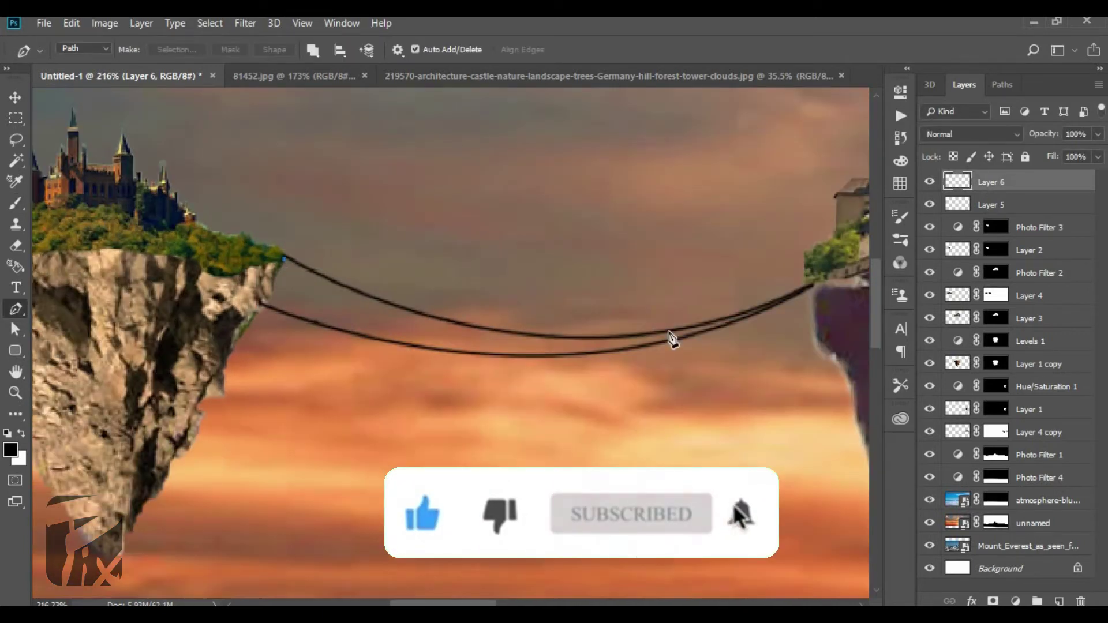
pyautogui.hscroll(4, 672, 339)
pyautogui.moveTo(593, 310); pyautogui.dragTo(863, 197)
# Step: Stroke the third left-hand path with the black size 2 brush using Stroke Path
pyautogui.press('b')
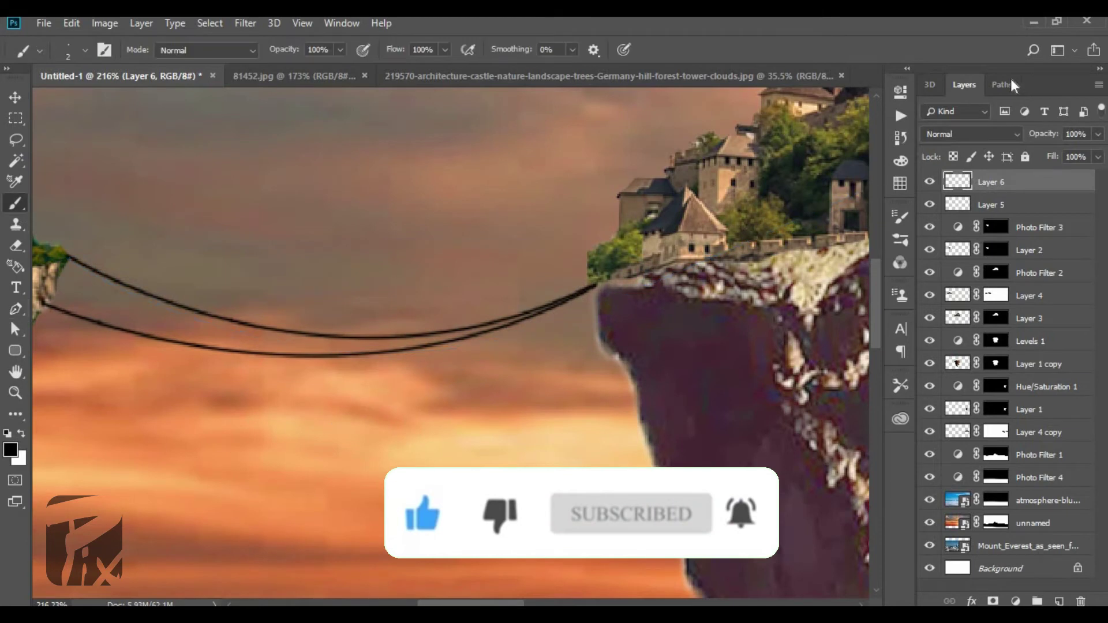
pyautogui.click(1003, 84)
pyautogui.scroll(3, 144, 300)
pyautogui.press('p')
pyautogui.rightClick(175, 311)
pyautogui.click(199, 403)
pyautogui.click(653, 198)
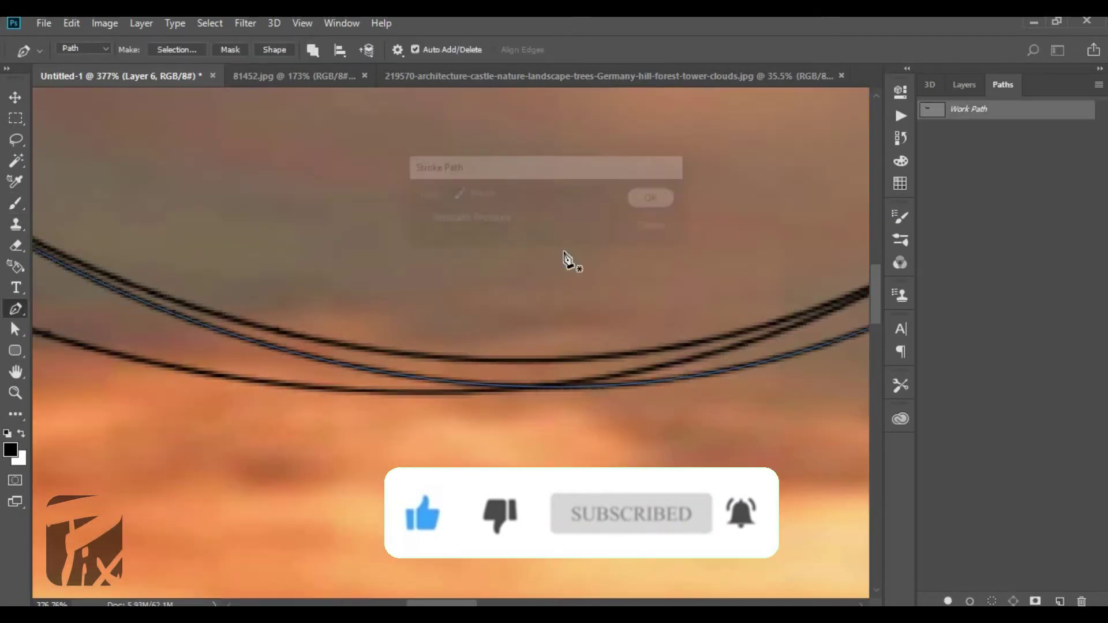
# Step: Dismiss the third path, draw a short Pen path from the left-hand rock's side to the middle rope, and stroke it in black
pyautogui.scroll(-3, 567, 257)
pyautogui.press('Return')
pyautogui.click(964, 84)
pyautogui.scroll(3, 547, 359)
pyautogui.scroll(-3, 547, 359)
pyautogui.scroll(3, 247, 341)
pyautogui.click(219, 322)
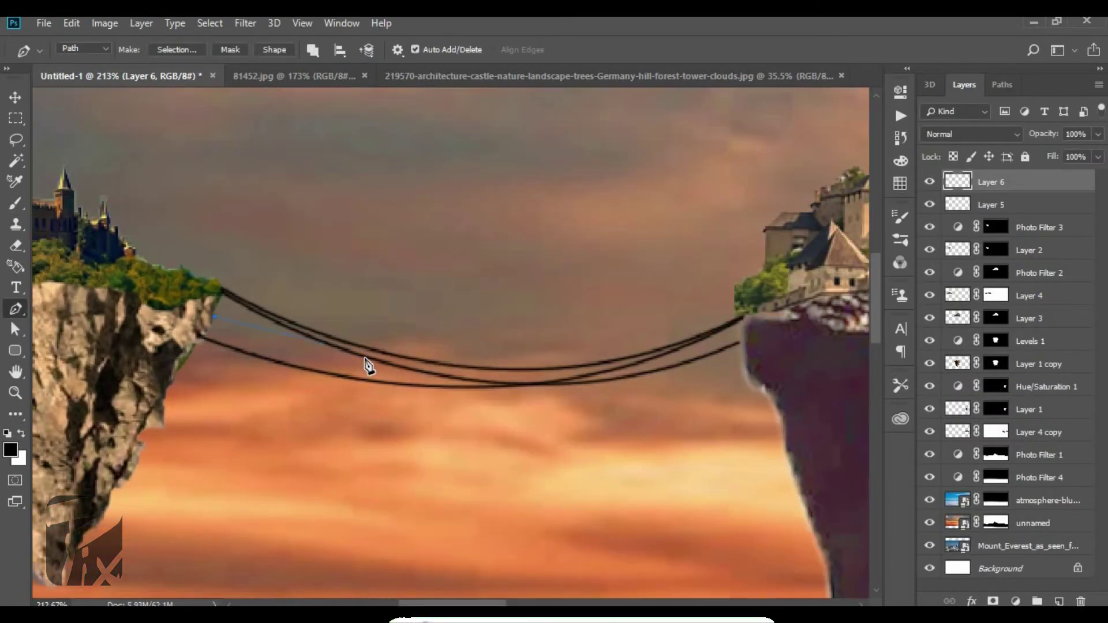
pyautogui.click(448, 367)
pyautogui.scroll(3, 262, 338)
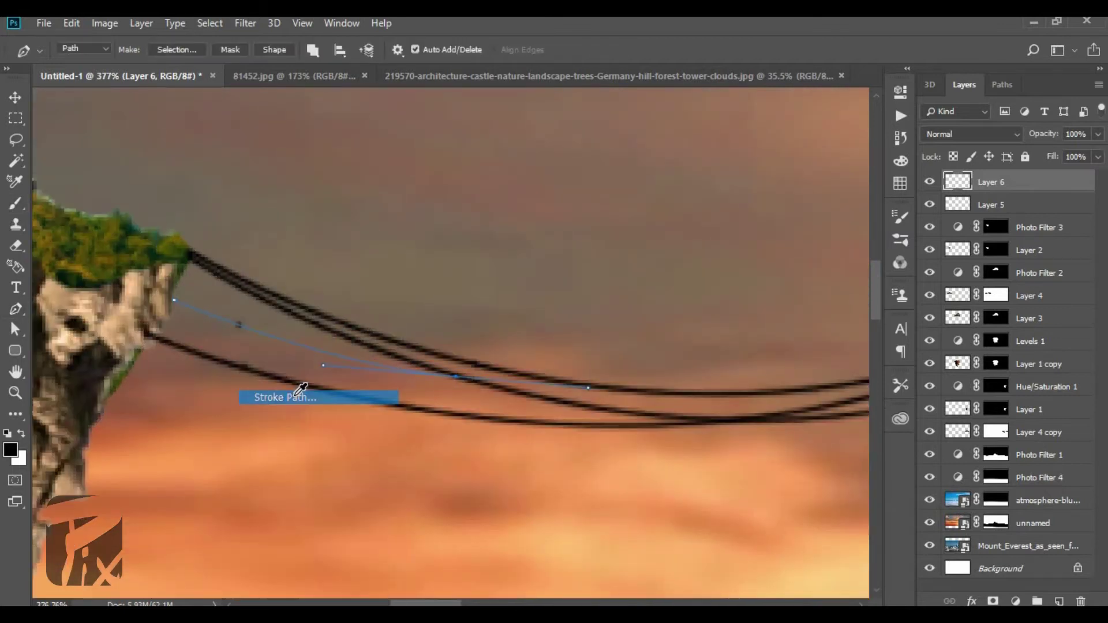
pyautogui.scroll(2, 138, 399)
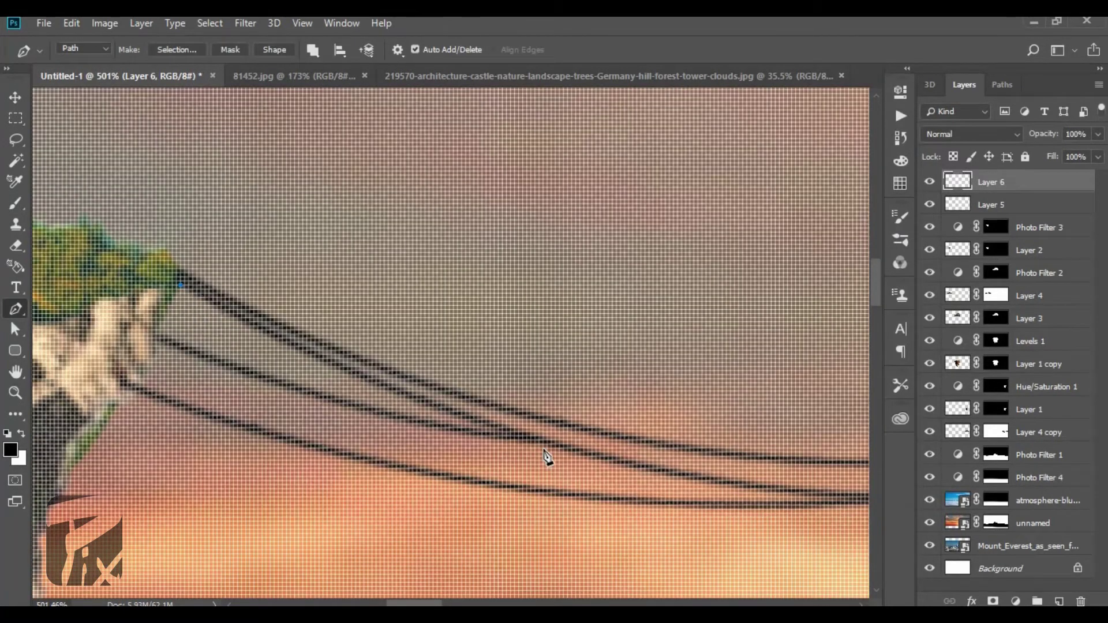
# Step: Stroke another short path from the left-hand hill's edge with the black size 2 brush and dismiss the path
pyautogui.scroll(-2, 288, 398)
pyautogui.press('b')
pyautogui.press('p')
pyautogui.rightClick(261, 372)
pyautogui.click(311, 157)
pyautogui.click(641, 203)
pyautogui.press('Return')
pyautogui.scroll(-18, 300, 439)
pyautogui.scroll(10, 747, 324)
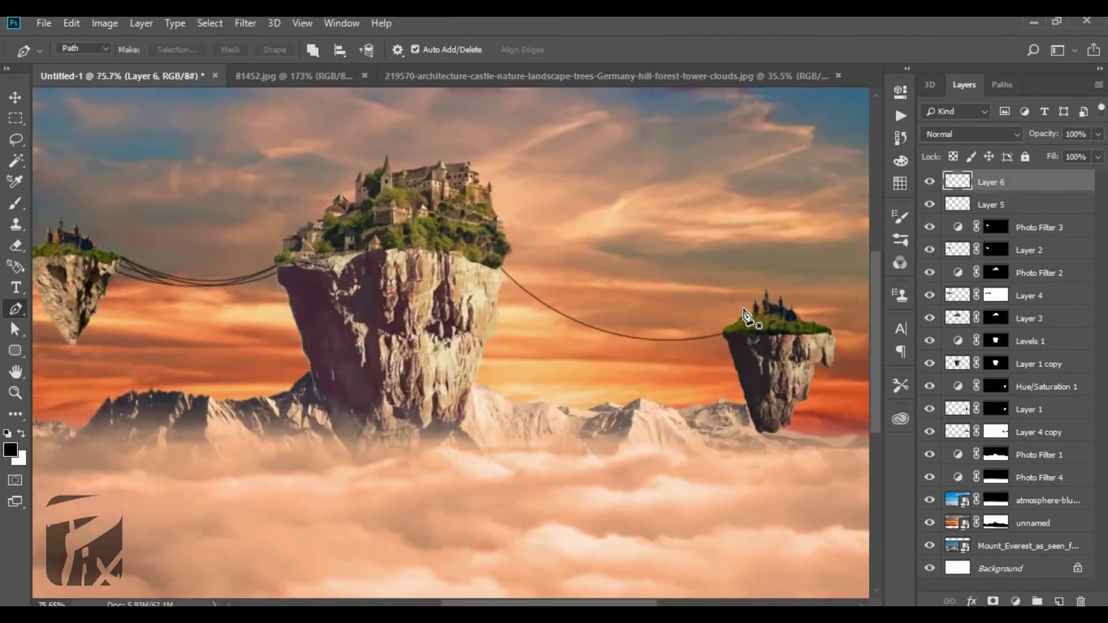
# Step: Draw a curved path from the central rock to the low point of the right-hand rope and stroke it with the black size 2 brush
pyautogui.click(158, 230)
pyautogui.press('b')
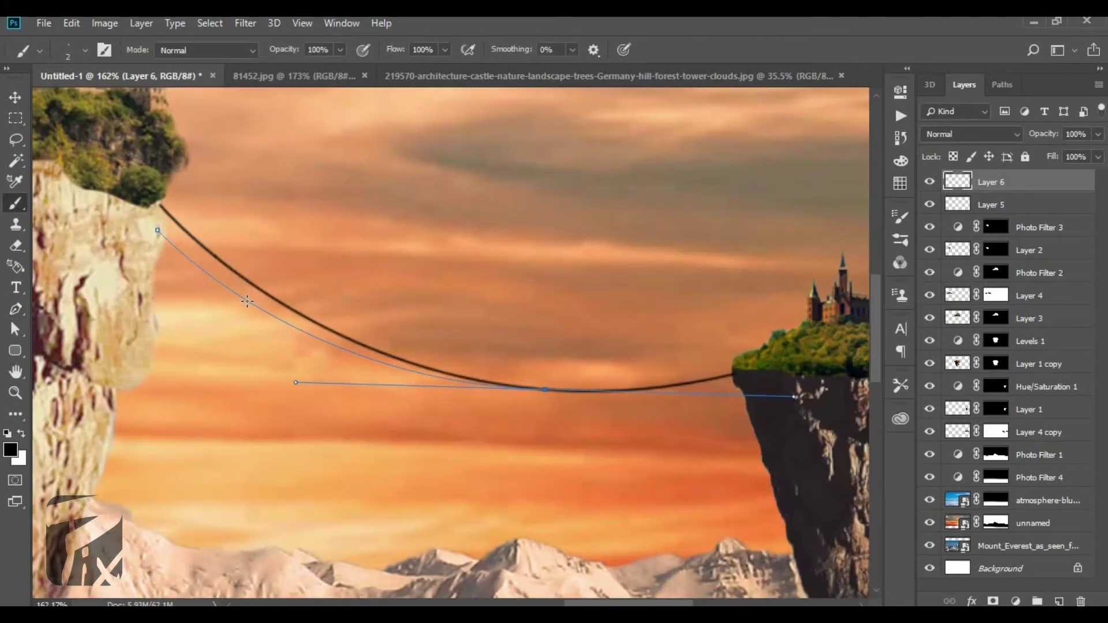
pyautogui.scroll(12, 247, 302)
pyautogui.press('p')
pyautogui.rightClick(247, 300)
pyautogui.click(310, 394)
pyautogui.scroll(-4, 347, 343)
pyautogui.press('Return')
pyautogui.scroll(-10, 381, 338)
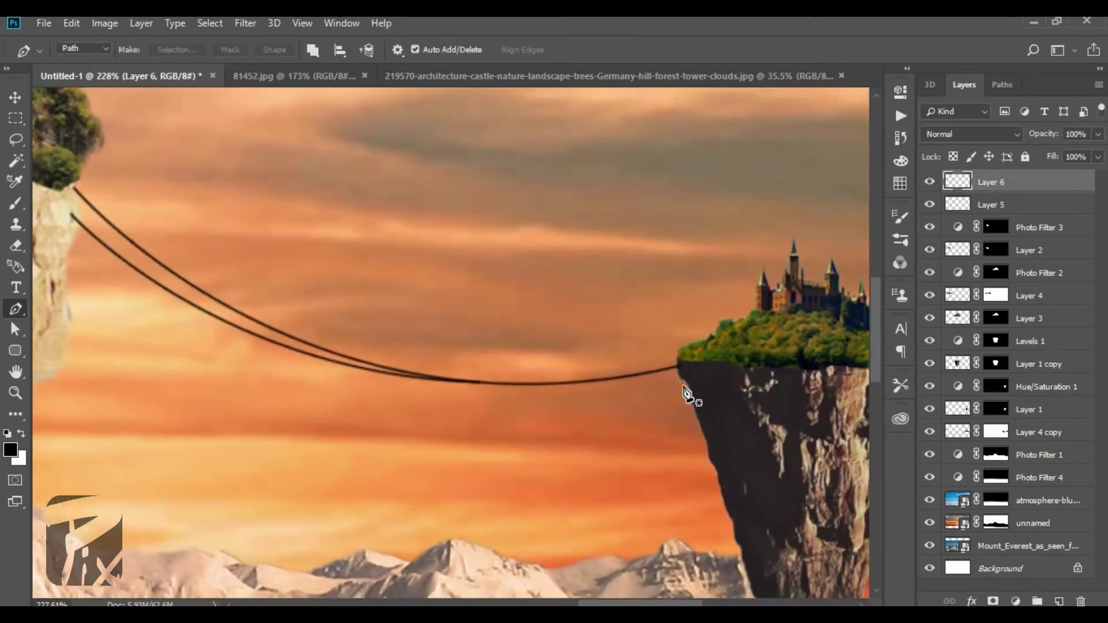
# Step: Draw a path from the right-hand rope's low point to the rock just below the right-hand hill and stroke it in black
pyautogui.scroll(9, 687, 391)
pyautogui.press('b')
pyautogui.press('p')
pyautogui.rightClick(614, 399)
pyautogui.click(643, 132)
pyautogui.press('Return')
pyautogui.press('Return')
pyautogui.scroll(-6, 643, 362)
pyautogui.scroll(6, 260, 338)
# Step: Add a short third strand from the central rock's right side up to the upper rope by stroking a Pen path
pyautogui.click(76, 265)
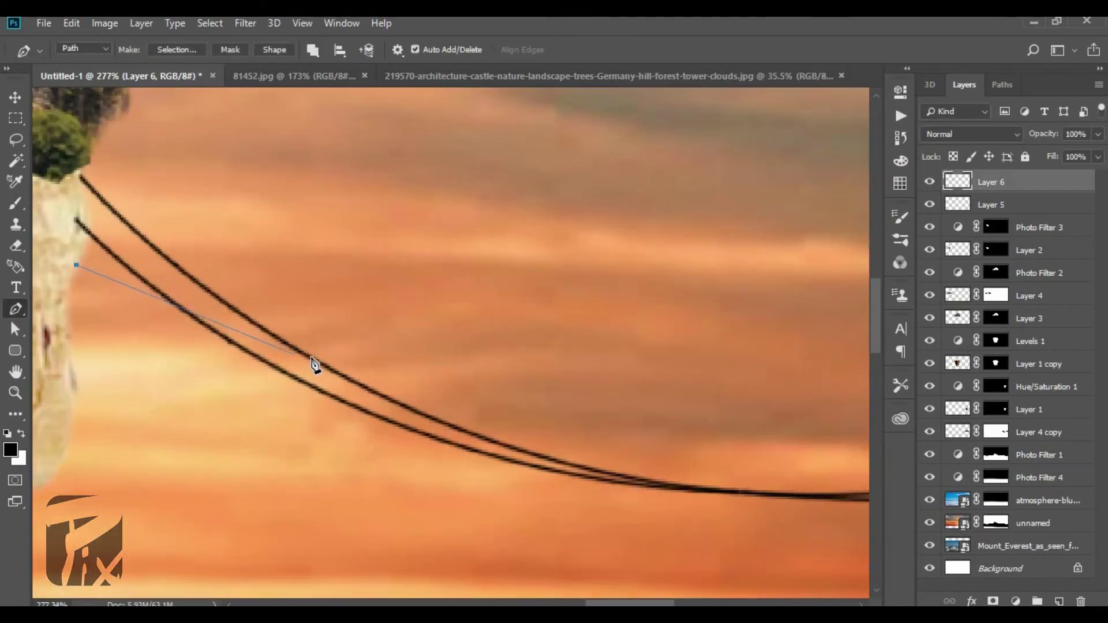
pyautogui.press('b')
pyautogui.press('p')
pyautogui.rightClick(121, 291)
pyautogui.click(167, 395)
pyautogui.press('Return')
pyautogui.press('Return')
pyautogui.scroll(-6, 275, 310)
pyautogui.scroll(4, 666, 418)
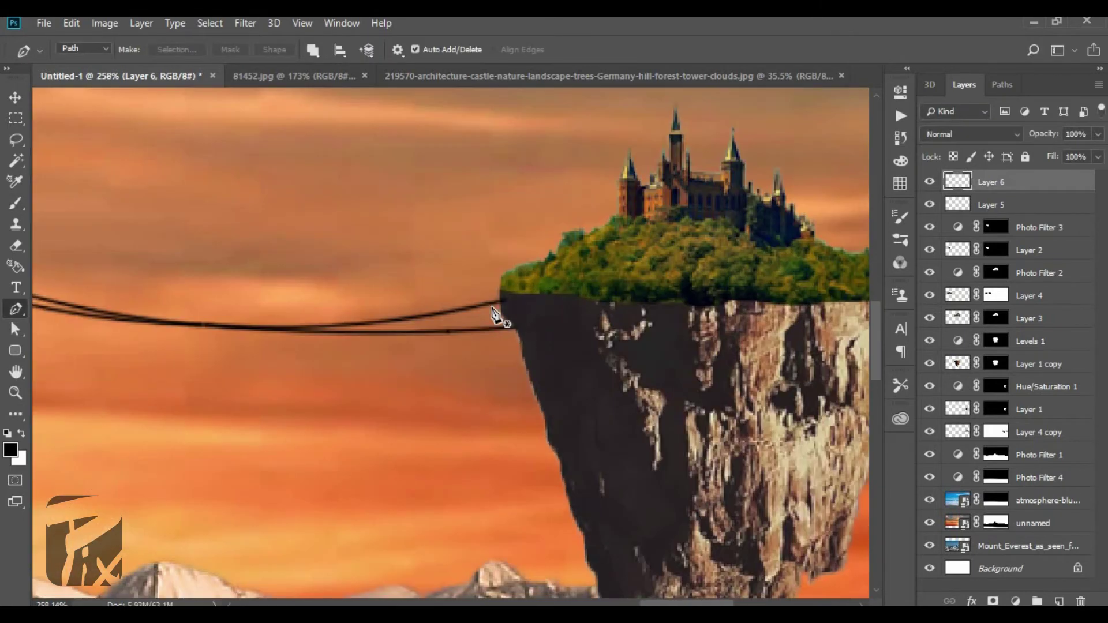
# Step: Stroke a short sagging Pen path as a loose loop beneath the right-hand end of the ropes
pyautogui.press('b')
pyautogui.press('p')
pyautogui.rightClick(485, 364)
pyautogui.click(537, 146)
pyautogui.press('Return')
pyautogui.press('Return')
pyautogui.scroll(-6, 387, 331)
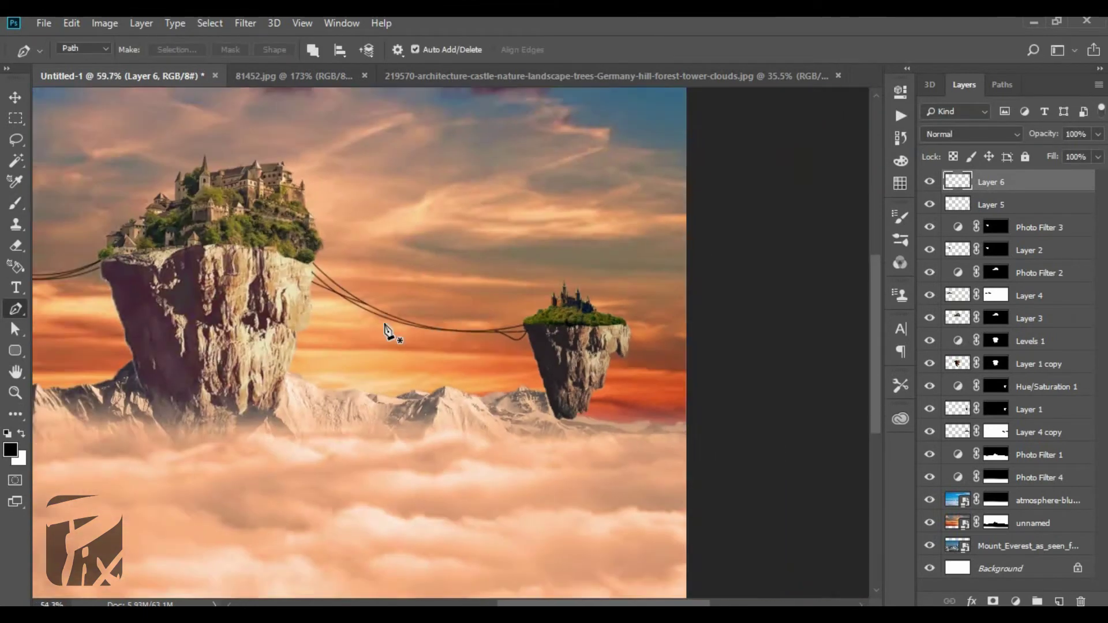
# Step: Draw a sagging path from the right-hand rope to the right-hand hill's edge and stroke it with the black size 2 brush
pyautogui.scroll(5, 705, 334)
pyautogui.click(621, 321)
pyautogui.press('b')
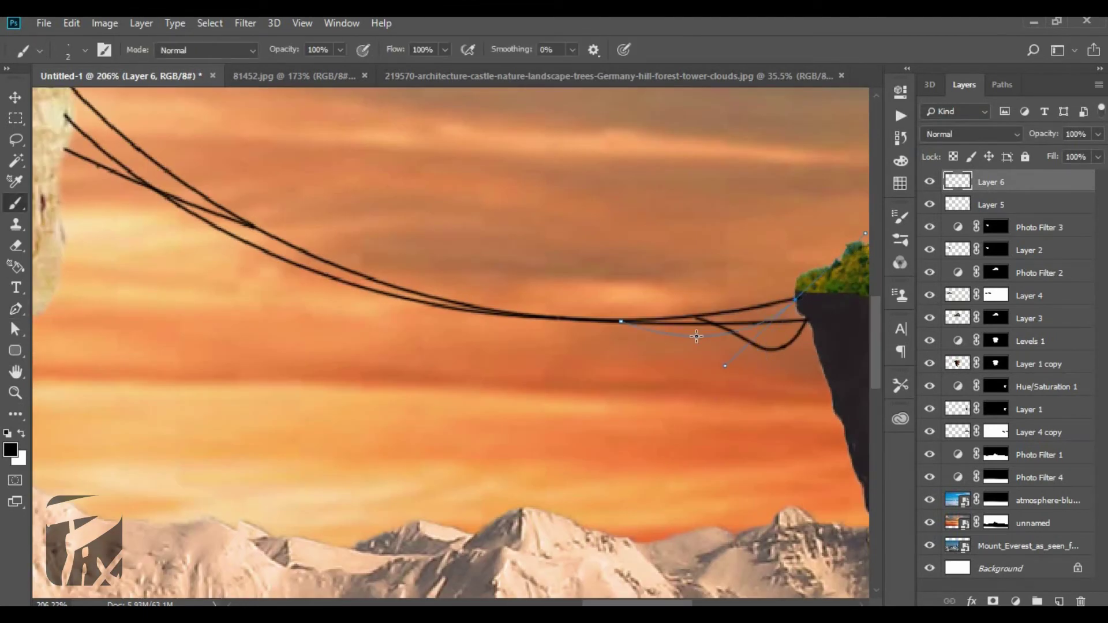
pyautogui.press('Escape')
pyautogui.rightClick(702, 339)
pyautogui.click(744, 397)
pyautogui.press('Return')
pyautogui.press('Return')
pyautogui.scroll(-6, 695, 348)
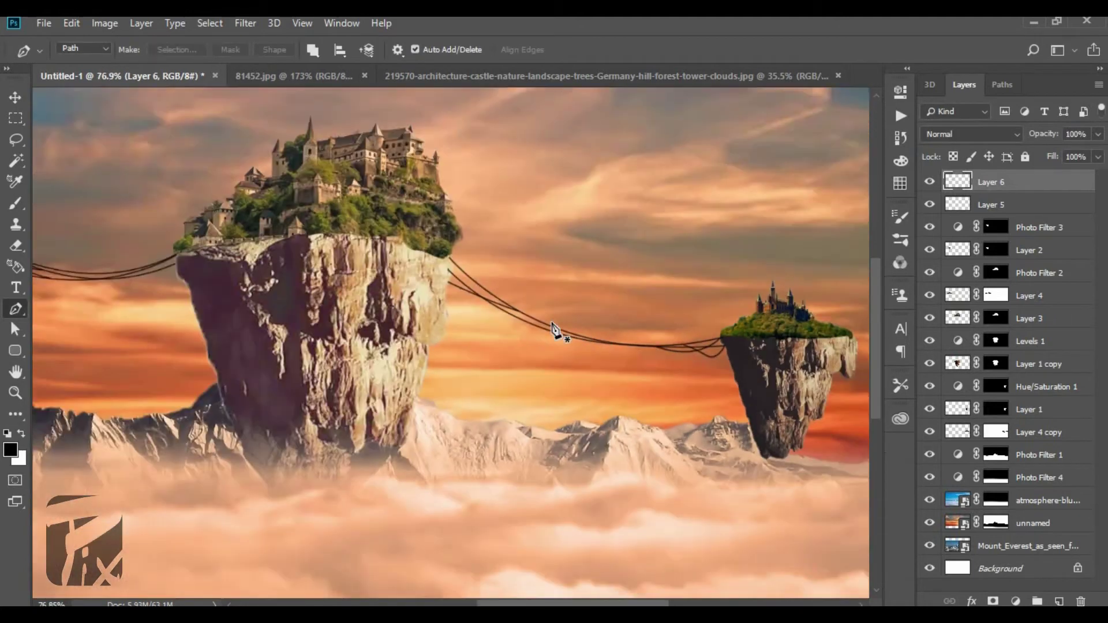
# Step: Merge the rope layers Layer 5 and Layer 6 into a single layer
pyautogui.scroll(3, 96, 364)
pyautogui.scroll(-5, 207, 404)
pyautogui.press('v')
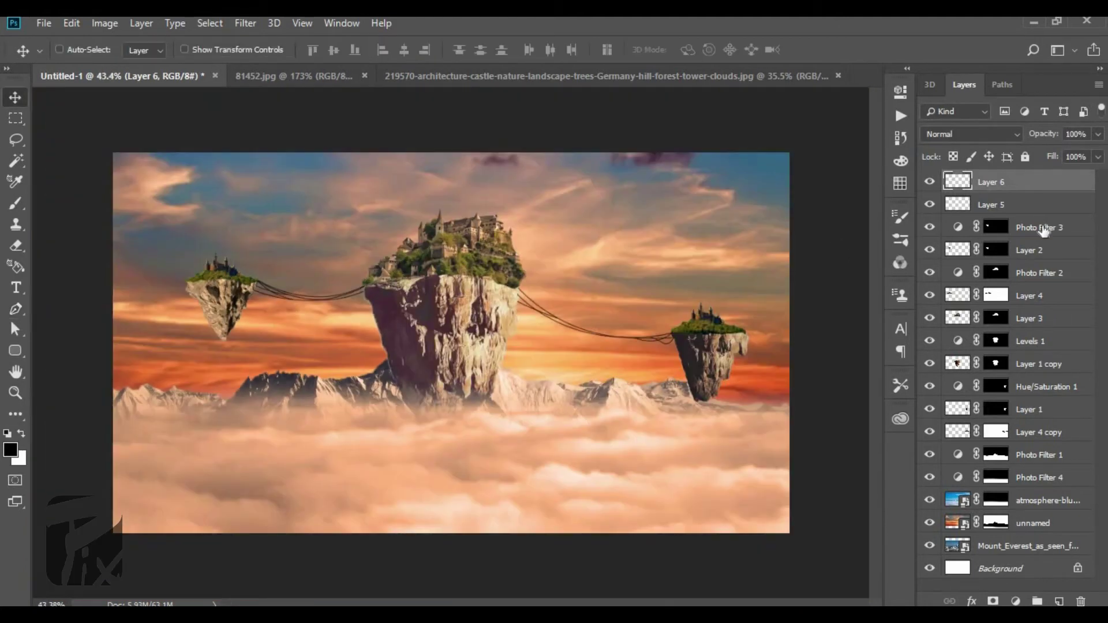
pyautogui.click(948, 204)
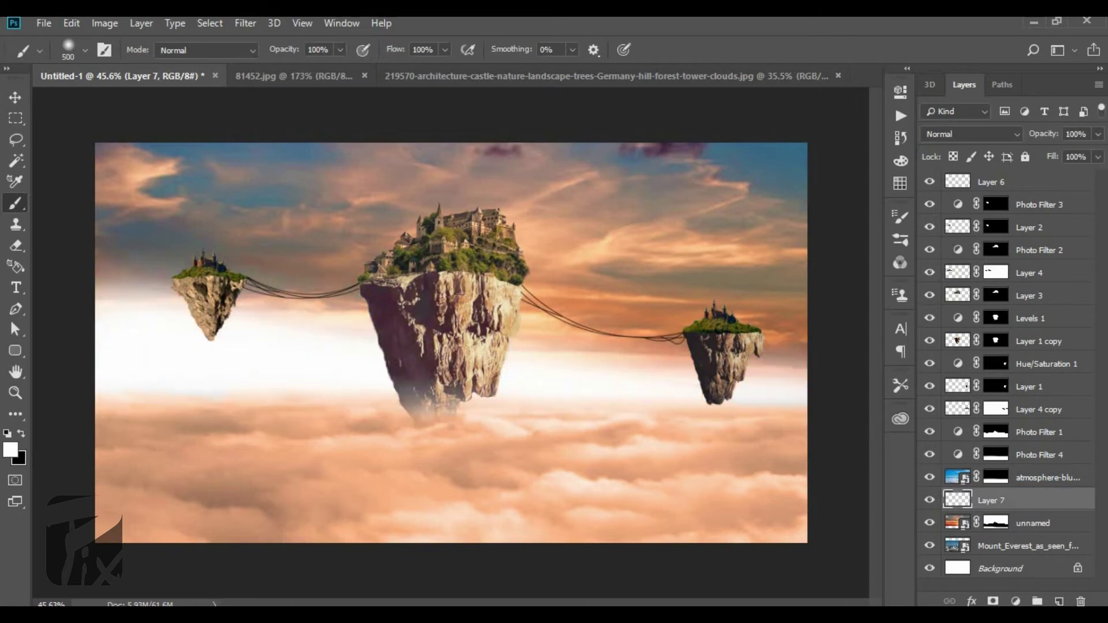
# Step: Paint a white haze with the size 500 brush on a new layer above the unnamed sky layer and stretch it with Free Transform
pyautogui.hotkey('ctrl', 't')
pyautogui.moveTo(452, 233); pyautogui.dragTo(455, 173)
pyautogui.moveTo(808, 389); pyautogui.dragTo(822, 389)
pyautogui.moveTo(824, 185); pyautogui.dragTo(829, 98)
pyautogui.press('Return')
# Step: Soften the white haze on Layer 7 with Gaussian Blur and give it the same mask as the sky layer
pyautogui.click(245, 24)
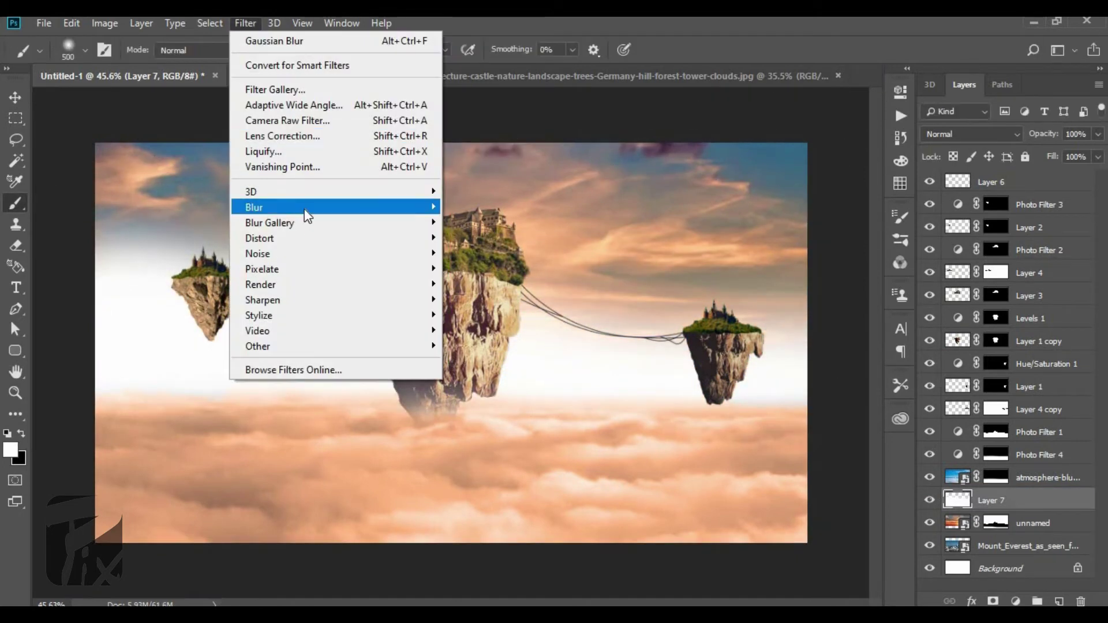
pyautogui.moveTo(306, 211)
pyautogui.click(474, 270)
pyautogui.moveTo(931, 356); pyautogui.dragTo(967, 357)
pyautogui.click(1055, 139)
pyautogui.press('v')
pyautogui.moveTo(589, 422)
pyautogui.mouseDown()
pyautogui.moveTo(590, 477)
pyautogui.moveTo(597, 456)
pyautogui.moveTo(583, 428)
pyautogui.mouseUp()
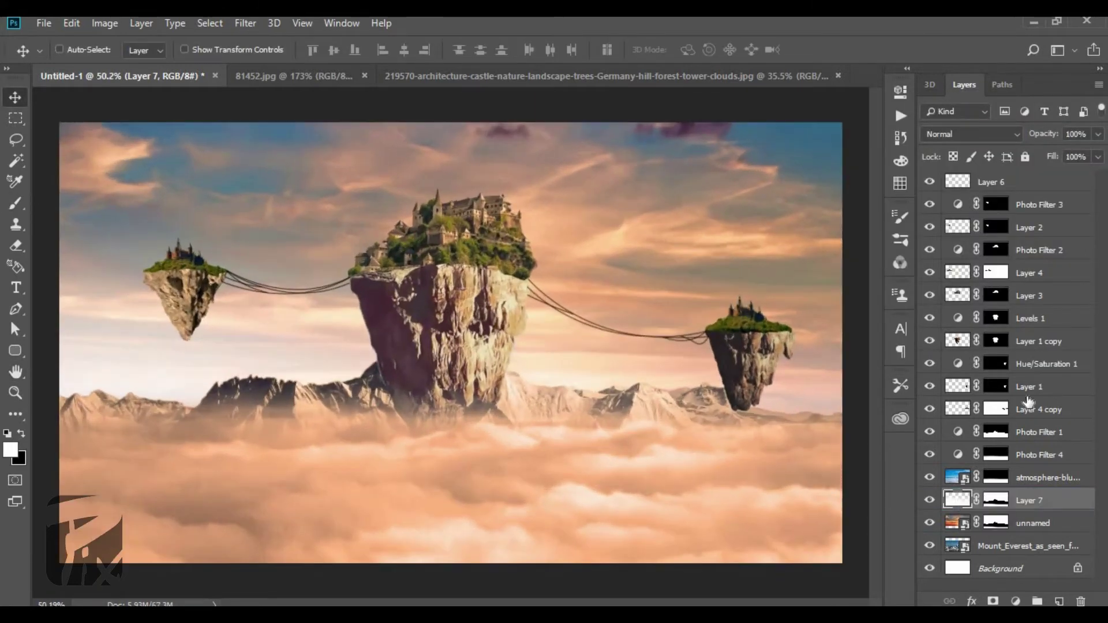
# Step: Create a new layer above Photo Filter 3, clear the active selection, and adjust the layer's blending mode and opacity
pyautogui.click(1047, 206)
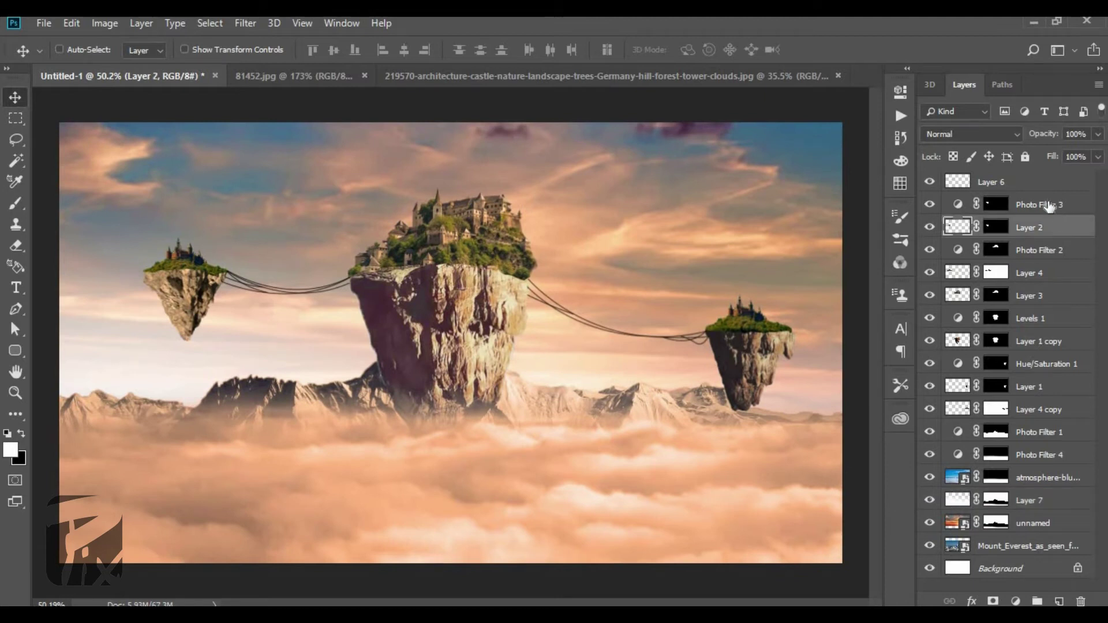
pyautogui.click(1059, 602)
pyautogui.scroll(-2, 621, 362)
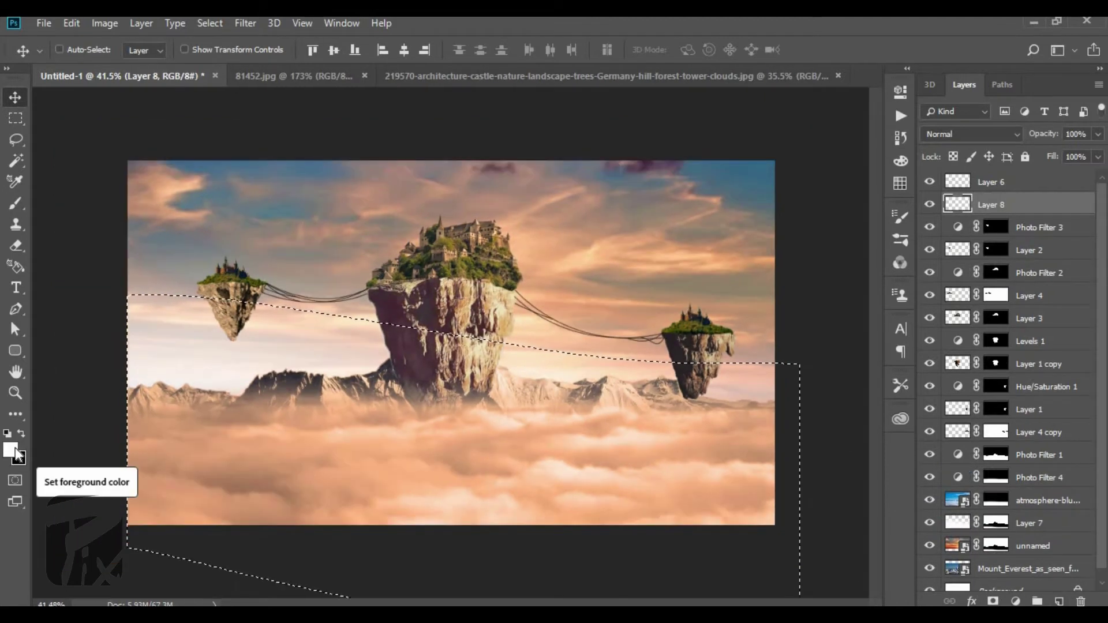
pyautogui.hotkey('ctrl', 'd')
pyautogui.click(980, 134)
pyautogui.click(961, 187)
pyautogui.click(1000, 135)
pyautogui.click(1002, 148)
pyautogui.moveTo(1051, 137); pyautogui.dragTo(1048, 131)
# Step: Create a new layer above Photo Filter 3, sample a peach colour from the image, and choose the Cloud 2125220 brush
pyautogui.click(1035, 523)
pyautogui.click(1041, 228)
pyautogui.click(1059, 602)
pyautogui.click(15, 203)
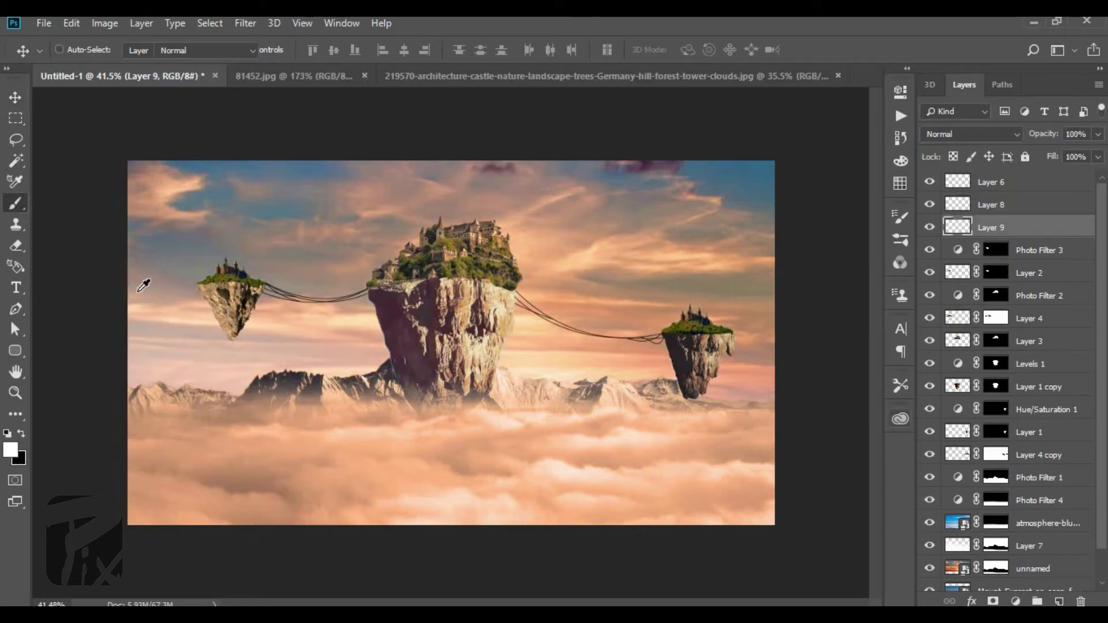
pyautogui.scroll(3, 367, 331)
pyautogui.keyDown('alt'); pyautogui.click(367, 331); pyautogui.keyUp('alt')
pyautogui.rightClick(171, 310)
pyautogui.scroll(-15, 293, 515)
pyautogui.scroll(-10, 293, 516)
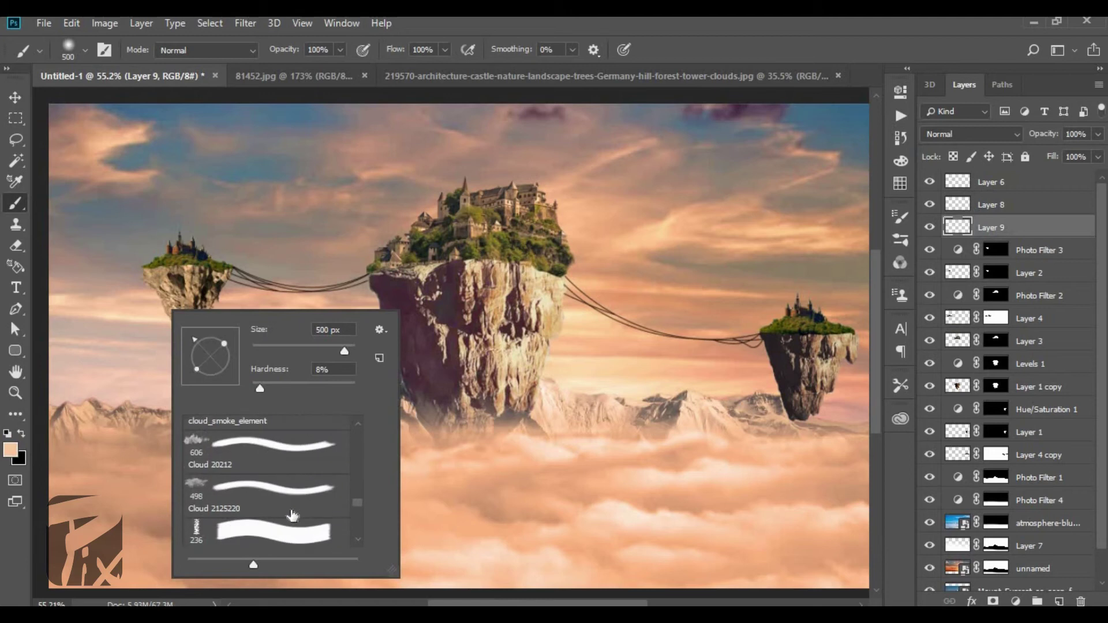
pyautogui.click(293, 514)
# Step: Paint peach cloud wisps around the left-hand floating rock on Layer 9
pyautogui.click(113, 310)
pyautogui.click(170, 311)
pyautogui.click(162, 292)
pyautogui.click(129, 255)
pyautogui.scroll(-2, 111, 367)
# Step: Enlarge the painted cloud on Layer 9 over the left side of the scene with Free Transform
pyautogui.hotkey('ctrl', 't')
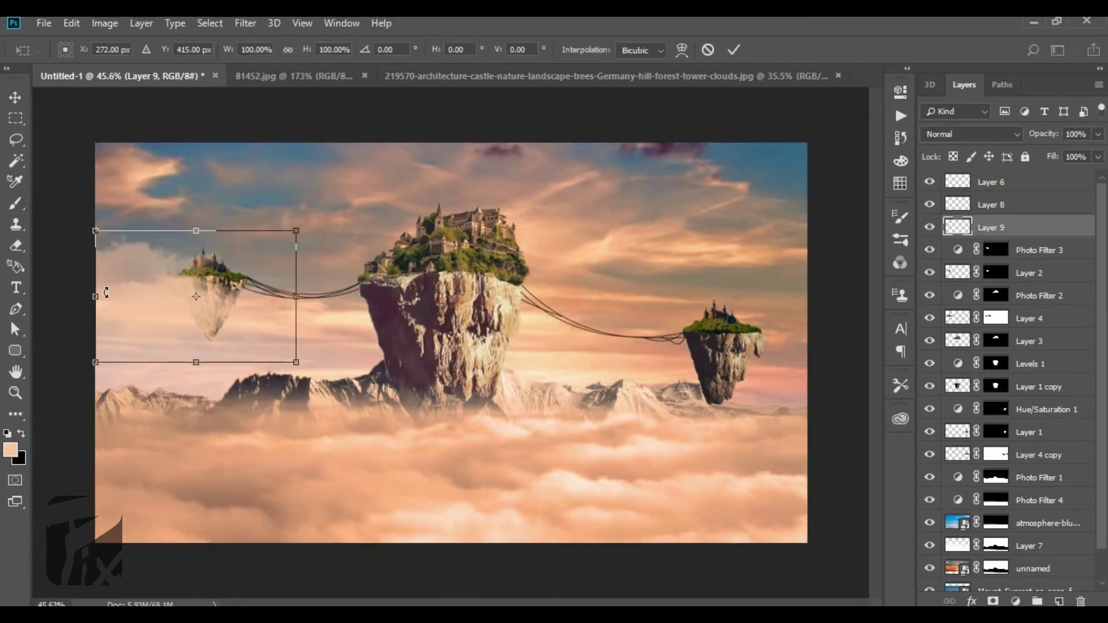
pyautogui.scroll(-6, 104, 292)
pyautogui.moveTo(249, 279); pyautogui.dragTo(165, 223)
pyautogui.scroll(4, 242, 304)
# Step: Duplicate the cloud layer, move the copy towards the right-hand rock, and flip it horizontally
pyautogui.moveTo(270, 323); pyautogui.dragTo(580, 328)
pyautogui.scroll(2, 233, 331)
pyautogui.press('Return')
pyautogui.scroll(-3, 454, 347)
pyautogui.press('v')
pyautogui.hotkey('ctrl', 't')
pyautogui.rightClick(579, 331)
pyautogui.click(651, 531)
# Step: Stretch and position the flipped cloud copy over the right-hand floating rock and apply the transform
pyautogui.moveTo(794, 371); pyautogui.dragTo(898, 375)
pyautogui.moveTo(756, 318); pyautogui.dragTo(755, 350)
pyautogui.scroll(-7, 750, 347)
pyautogui.moveTo(686, 421); pyautogui.dragTo(743, 460)
pyautogui.moveTo(647, 355); pyautogui.dragTo(707, 352)
pyautogui.scroll(15, 640, 354)
pyautogui.scroll(-2, 641, 354)
pyautogui.moveTo(603, 321); pyautogui.dragTo(334, 320)
pyautogui.moveTo(623, 399); pyautogui.dragTo(609, 413)
pyautogui.press('Return')
# Step: Compare the image with the Hue/Saturation 1 layer mask disabled and enabled
pyautogui.click(996, 409)
pyautogui.click(996, 455)
pyautogui.keyDown('shift'); pyautogui.click(996, 432); pyautogui.keyUp('shift')
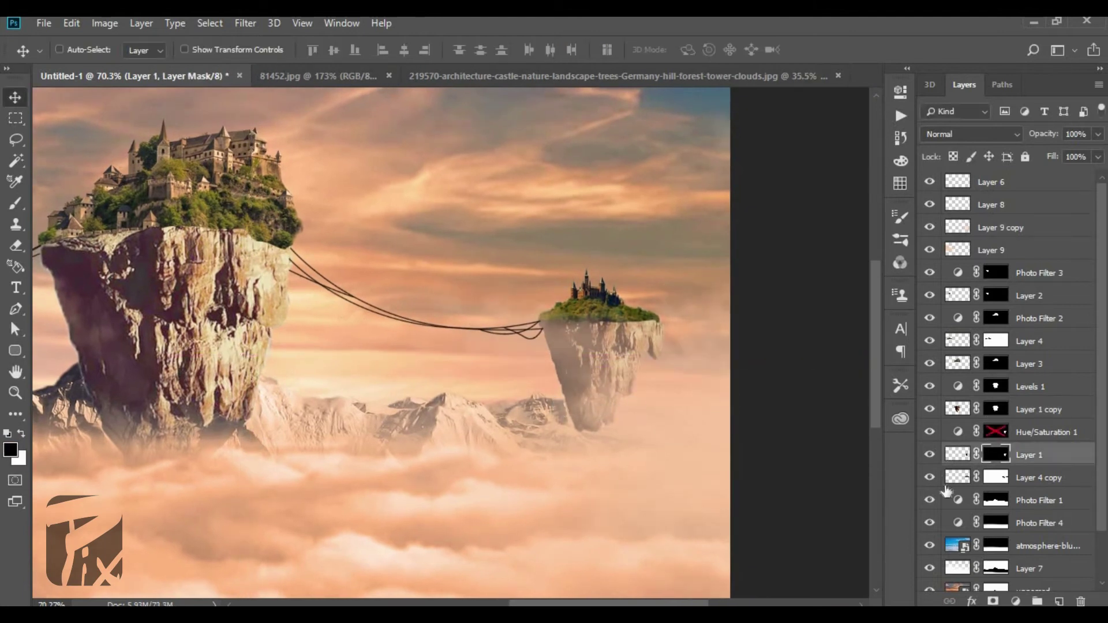
pyautogui.hotkey('ctrl', '0')
pyautogui.keyDown('shift'); pyautogui.click(995, 433); pyautogui.keyUp('shift')
pyautogui.keyDown('shift'); pyautogui.click(995, 433); pyautogui.keyUp('shift')
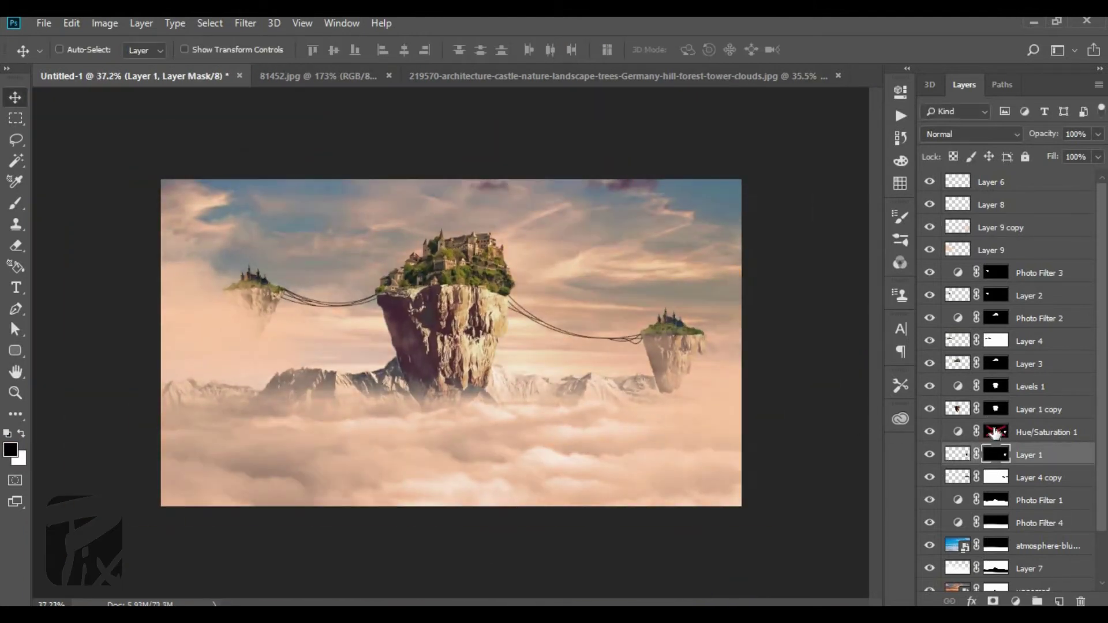
pyautogui.click(993, 432)
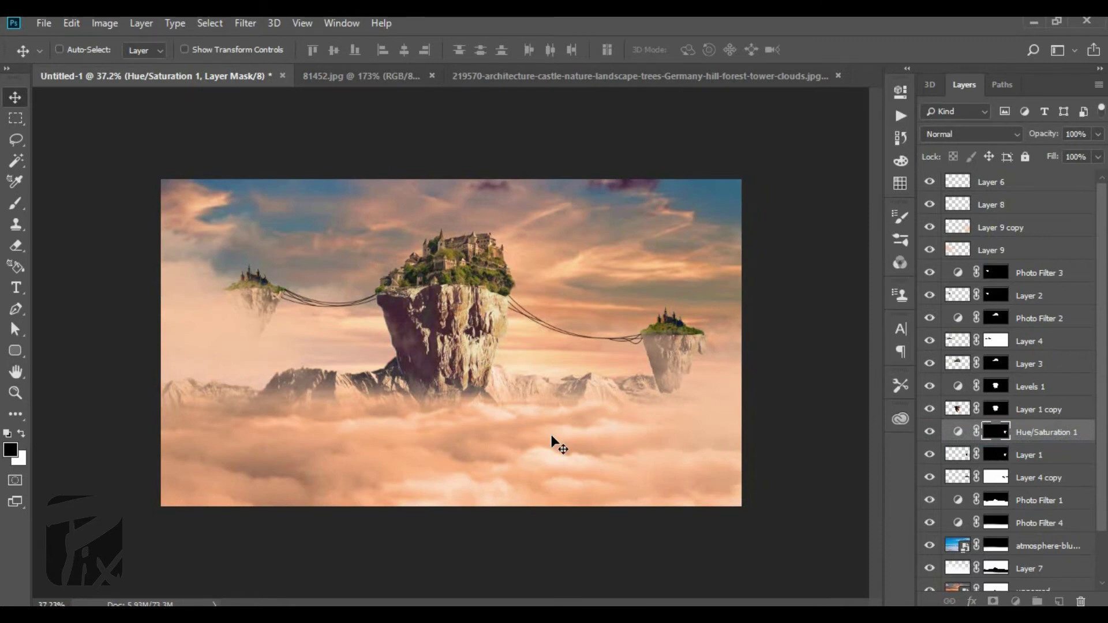
# Step: Fade the right-hand rock and its hill into the mist by painting black cloud brush marks on the Layer 1 and Layer 4 copy masks
pyautogui.click(996, 455)
pyautogui.press('b')
pyautogui.scroll(7, 761, 408)
pyautogui.click(760, 409)
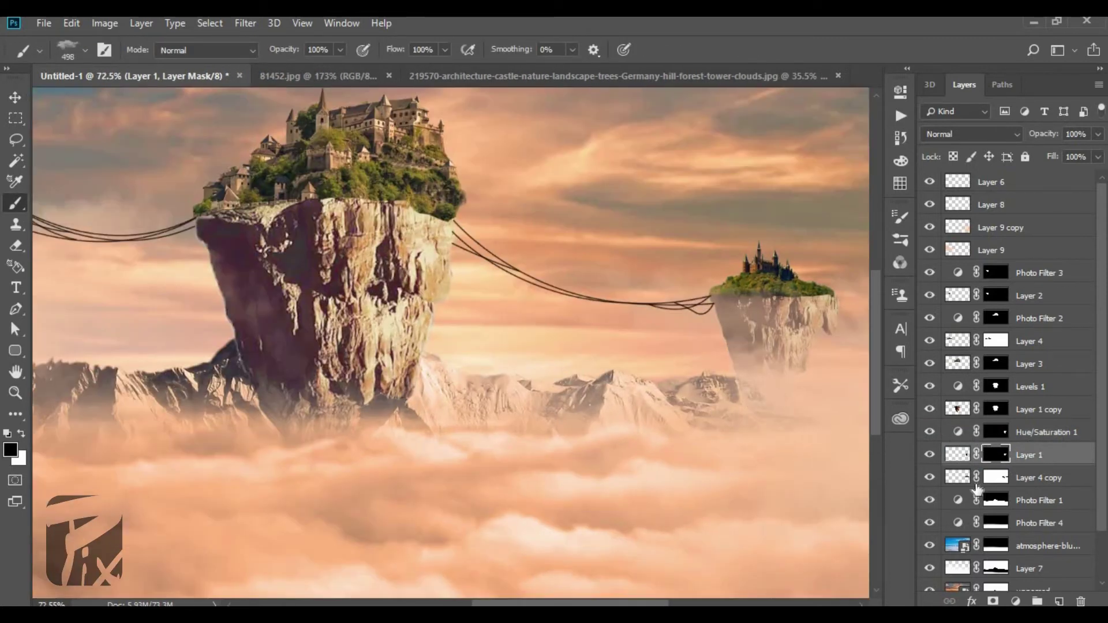
pyautogui.click(995, 478)
pyautogui.click(687, 318)
pyautogui.scroll(-4, 733, 381)
pyautogui.scroll(4, 254, 369)
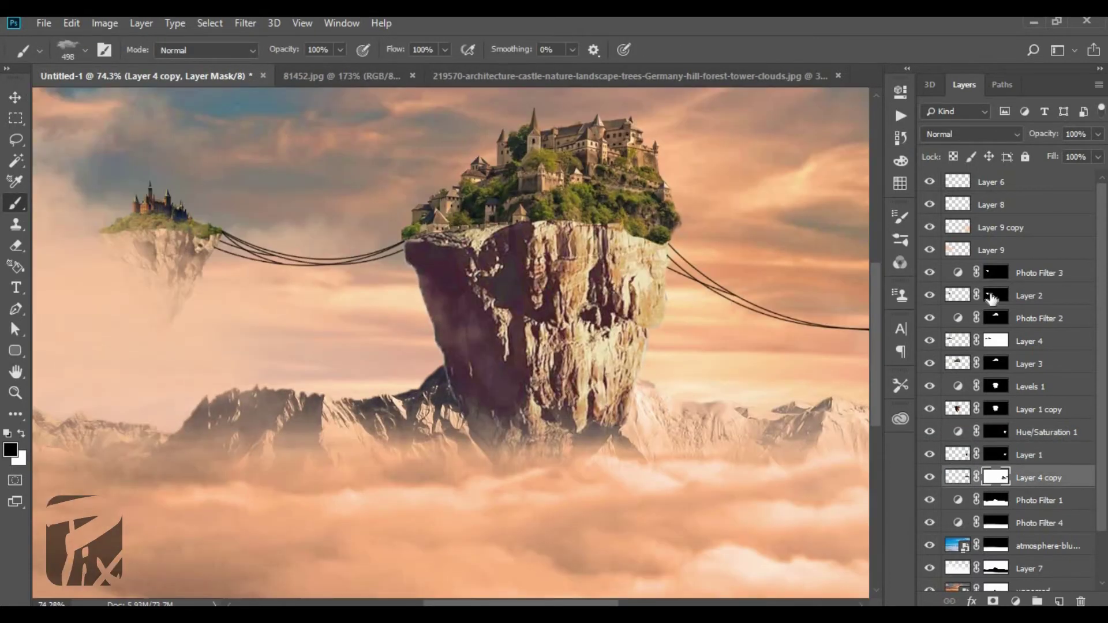
# Step: Fade the left-hand rock's base by painting black with the cloud brush on the Layer 2 and Photo Filter 3 masks
pyautogui.click(991, 297)
pyautogui.click(997, 273)
pyautogui.scroll(-3, 854, 439)
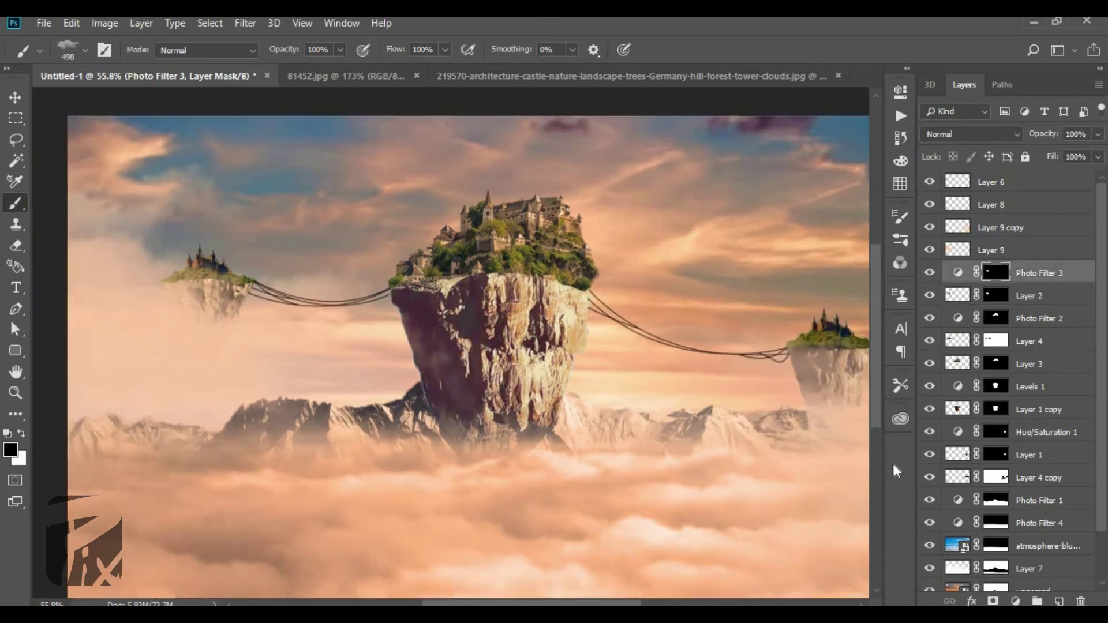
pyautogui.click(997, 411)
pyautogui.scroll(2, 865, 459)
# Step: Create a new layer above Layer 3, undo the test cloud stroke, and set the cloud brush to 900 px
pyautogui.click(1044, 369)
pyautogui.click(1059, 602)
pyautogui.moveTo(168, 398); pyautogui.dragTo(257, 428)
pyautogui.hotkey('ctrl', 'z')
pyautogui.rightClick(271, 441)
pyautogui.scroll(2, 398, 539)
pyautogui.doubleClick(332, 475)
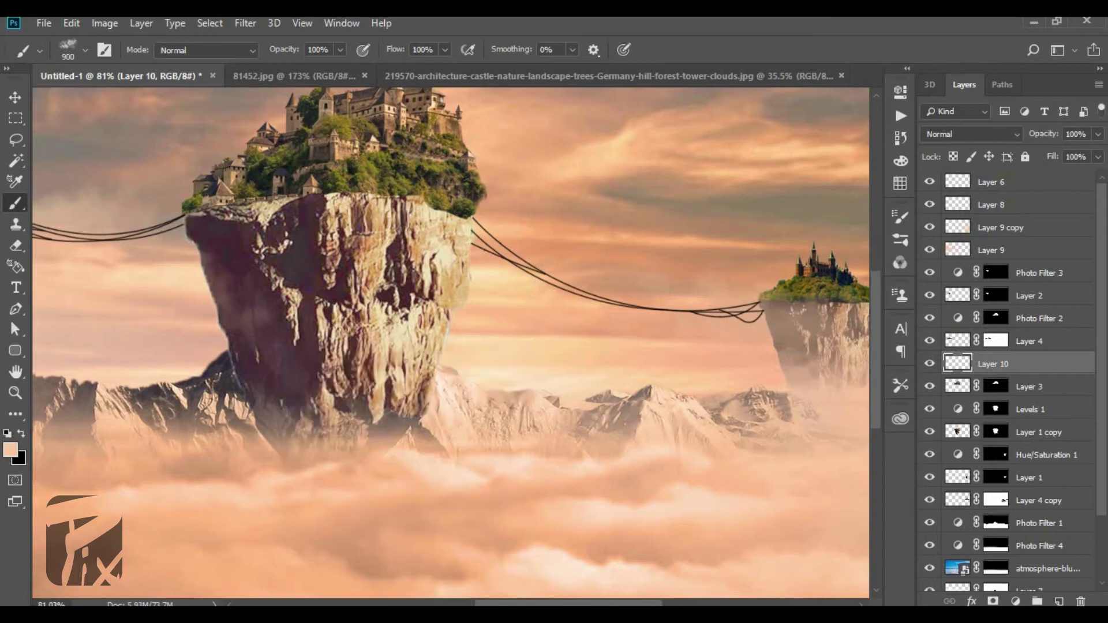
# Step: Paint large peach clouds around the central rock's lower half on Layer 10 and set the layer's opacity to 81%
pyautogui.scroll(-2, 450, 343)
pyautogui.scroll(-2, 450, 342)
pyautogui.scroll(2, 450, 343)
pyautogui.moveTo(1053, 135); pyautogui.dragTo(1039, 138)
pyautogui.scroll(3, 688, 346)
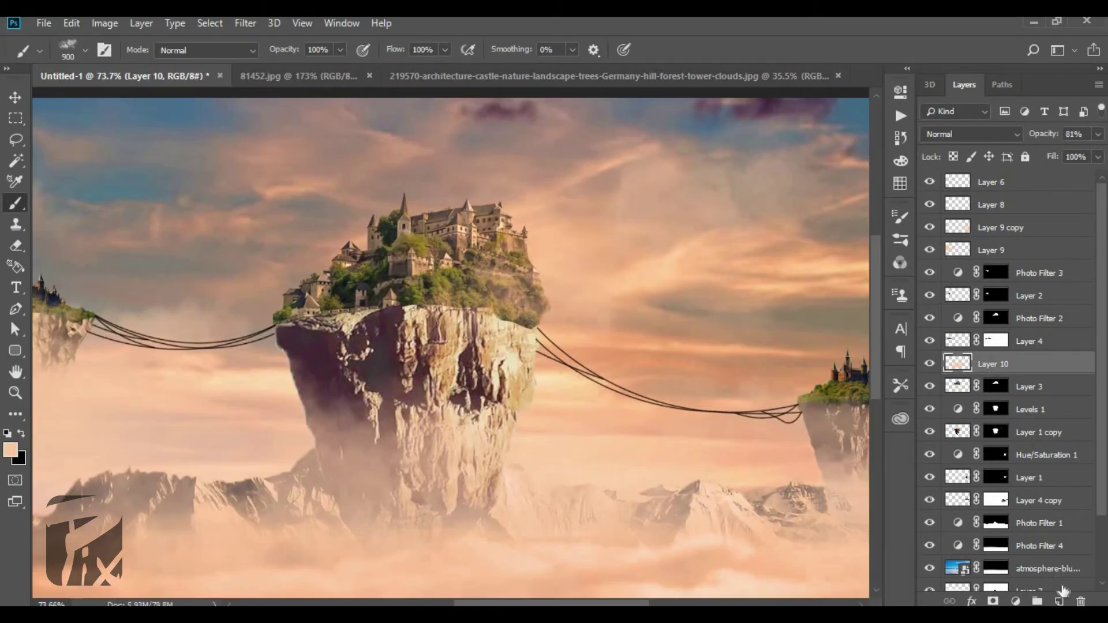
# Step: Add a new layer above Layer 10 and close the castle photo document whose file name starts with 219570
pyautogui.click(1059, 601)
pyautogui.scroll(-1, 802, 249)
pyautogui.click(1030, 273)
pyautogui.scroll(-4, 554, 347)
pyautogui.scroll(-2, 555, 381)
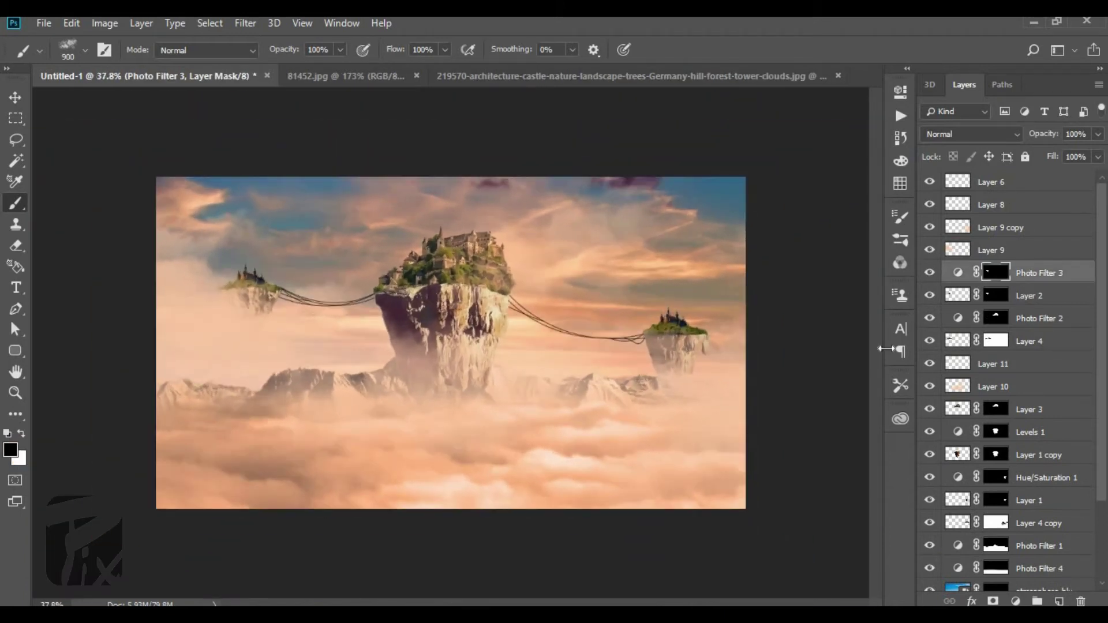
pyautogui.scroll(-3, 451, 343)
pyautogui.click(838, 75)
pyautogui.click(566, 76)
pyautogui.scroll(4, 450, 343)
pyautogui.press('v')
pyautogui.scroll(4, 404, 231)
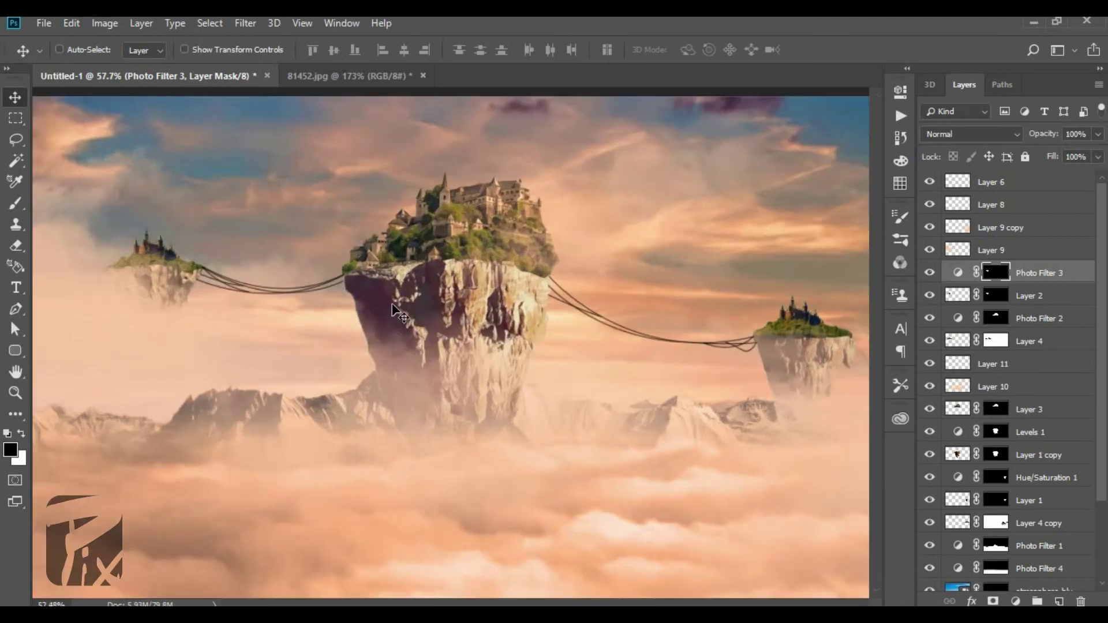
pyautogui.scroll(-2, 394, 177)
# Step: Create a new layer above Layer 6 and choose the Cloud 20212 brush at 606 px
pyautogui.click(994, 186)
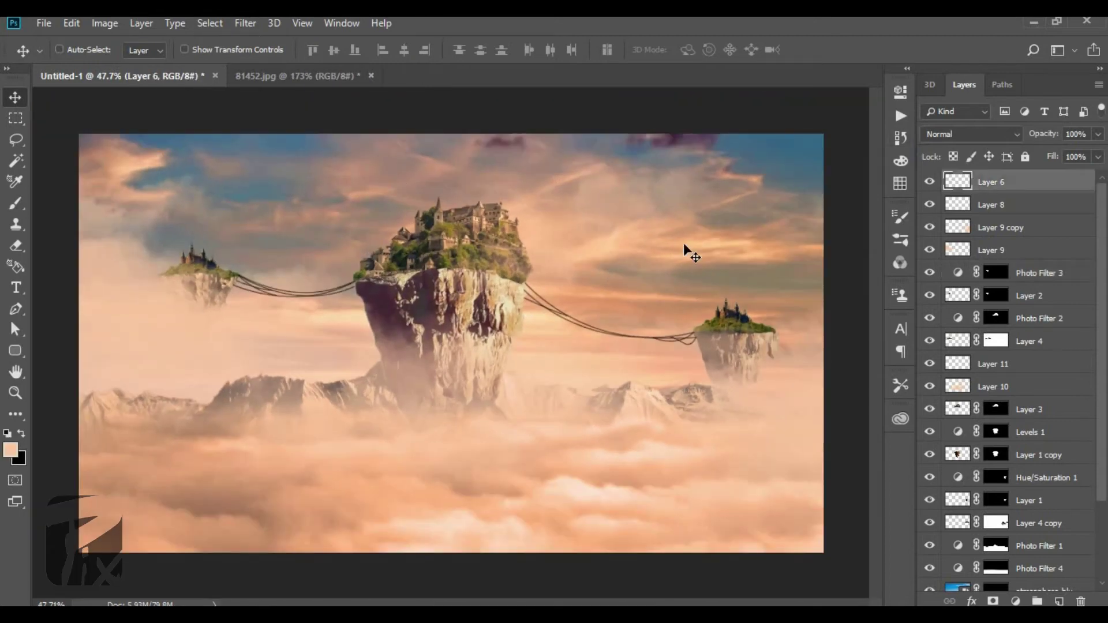
pyautogui.click(1058, 602)
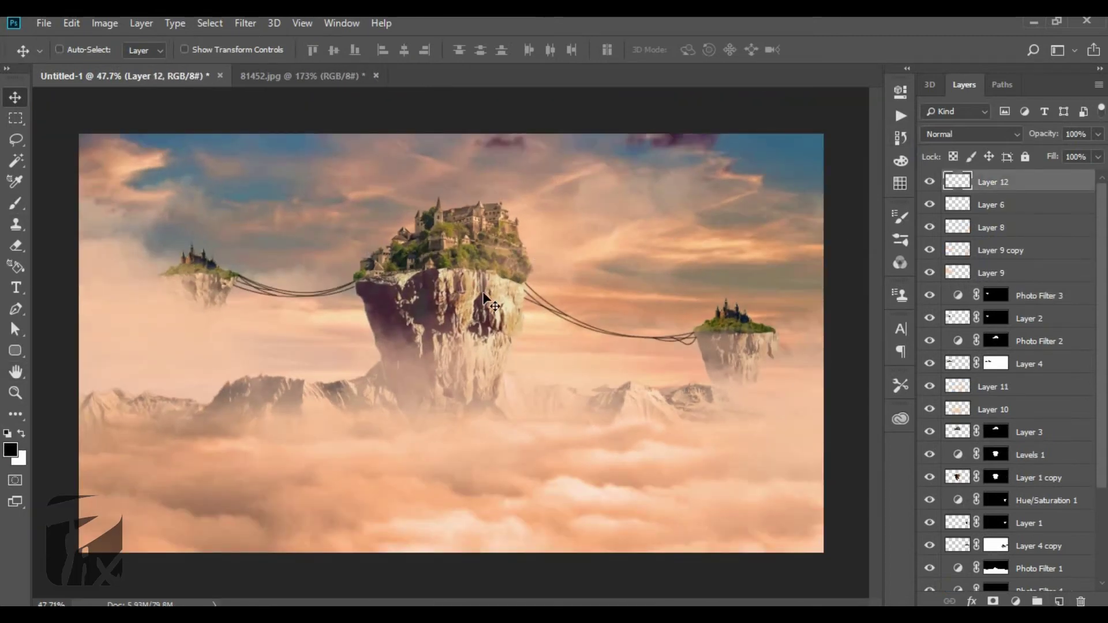
pyautogui.click(15, 203)
pyautogui.scroll(3, 508, 266)
pyautogui.rightClick(493, 266)
pyautogui.click(562, 439)
pyautogui.click(705, 40)
pyautogui.scroll(3, 534, 237)
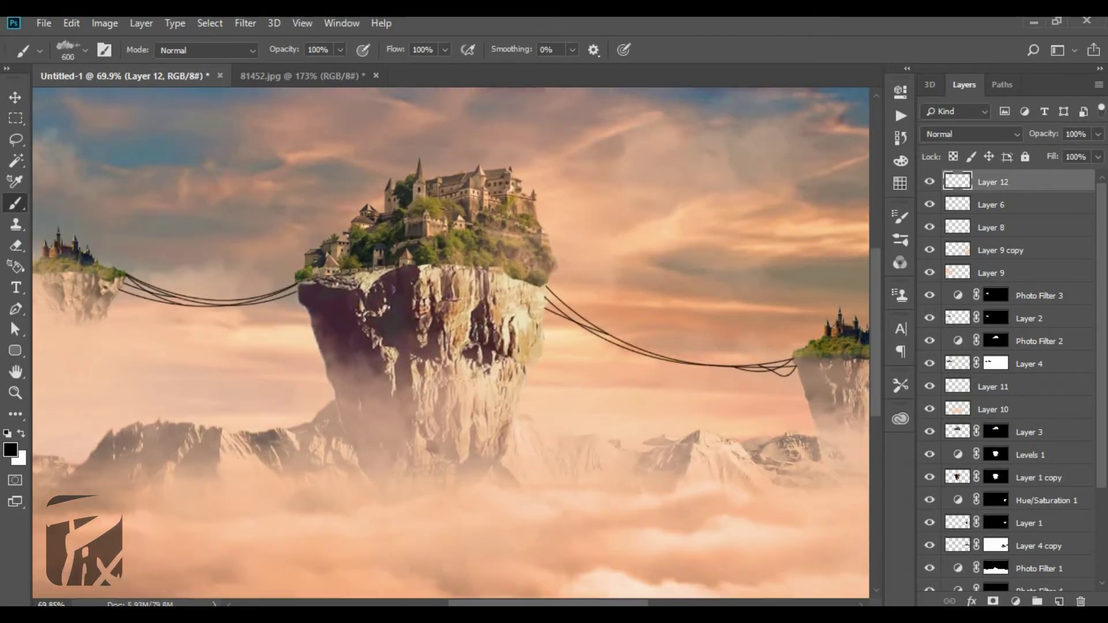
# Step: Stamp one white cloud over the central castle's right edge on Layer 12, undoing the black test stamp and the surplus white ones
pyautogui.click(550, 198)
pyautogui.press('[')
pyautogui.hotkey('ctrl', 'z')
pyautogui.press('x')
pyautogui.click(535, 199)
pyautogui.click(536, 199)
pyautogui.click(536, 199)
pyautogui.hotkey('ctrl', 'alt', 'z')
pyautogui.hotkey('ctrl', 'alt', 'z')
pyautogui.click(328, 196)
pyautogui.hotkey('ctrl', 'z')
pyautogui.press(']')
pyautogui.press(']')
pyautogui.press(']')
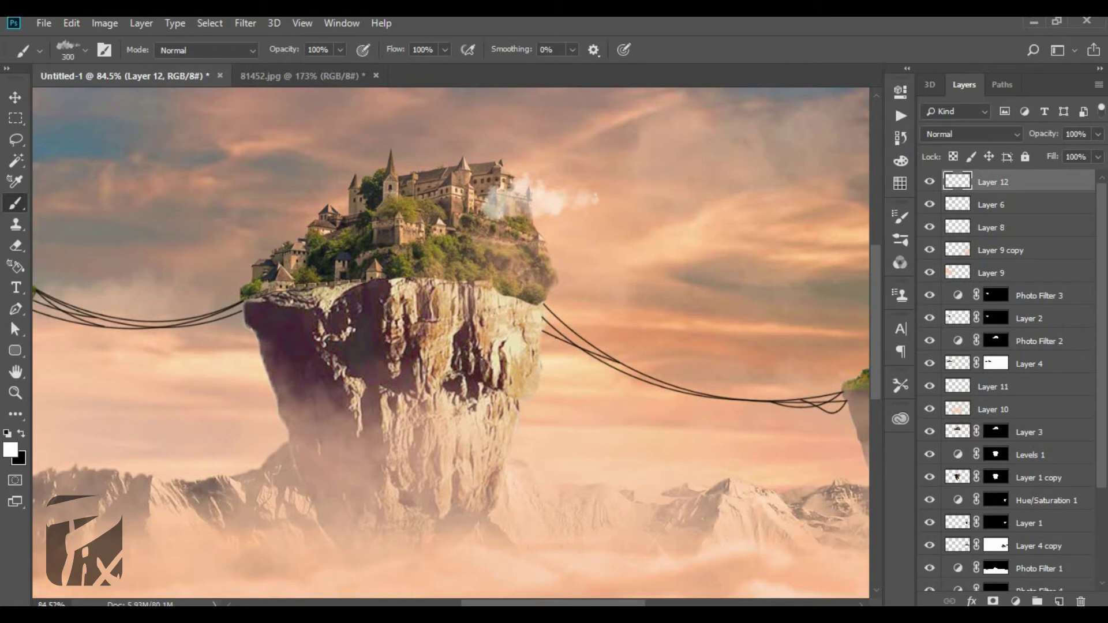
pyautogui.click(285, 192)
pyautogui.click(251, 266)
pyautogui.scroll(-5, 490, 415)
pyautogui.hotkey('ctrl', 'alt', 'z')
pyautogui.hotkey('ctrl', 'alt', 'z')
pyautogui.hotkey('ctrl', 'alt', 'z')
pyautogui.hotkey('ctrl', 'alt', 'z')
# Step: Stamp a white cloud beside the central castle's left side with the cloud brush at 200 px
pyautogui.press('[')
pyautogui.click(359, 219)
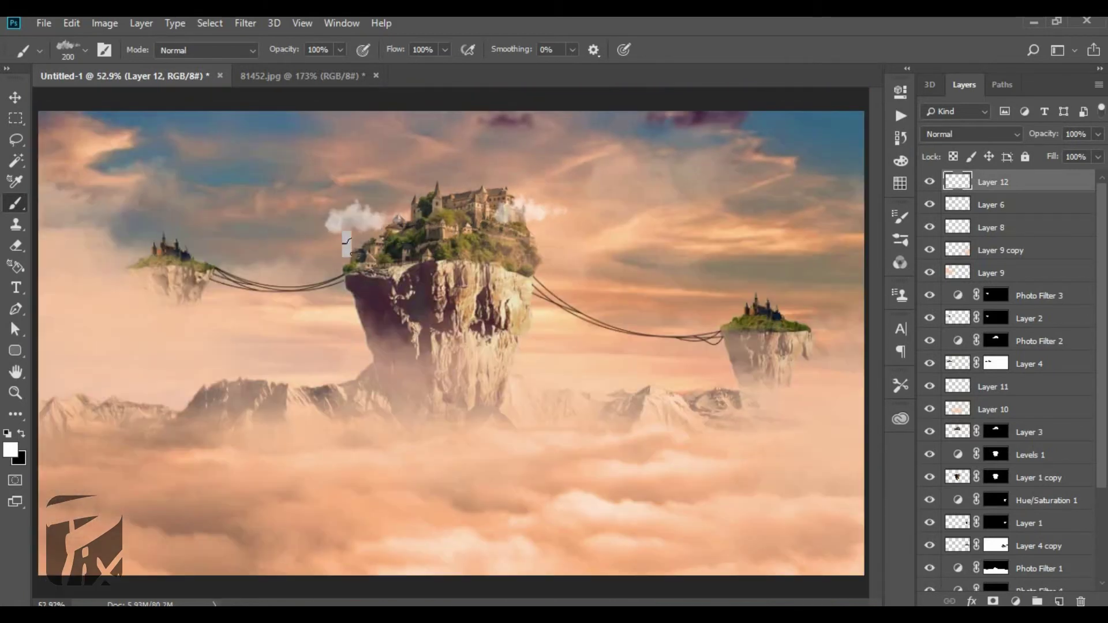
pyautogui.scroll(4, 401, 221)
pyautogui.scroll(-2, 434, 259)
pyautogui.rightClick(434, 259)
pyautogui.click(485, 189)
pyautogui.hotkey('ctrl', 'z')
pyautogui.click(417, 218)
pyautogui.hotkey('ctrl', 'z')
# Step: Stamp a small white cloud among the central castle's buildings with the cloud brush at 60 px
pyautogui.scroll(1, 394, 231)
pyautogui.press('[')
pyautogui.press('[')
pyautogui.press('[')
pyautogui.press('[')
pyautogui.scroll(10, 453, 230)
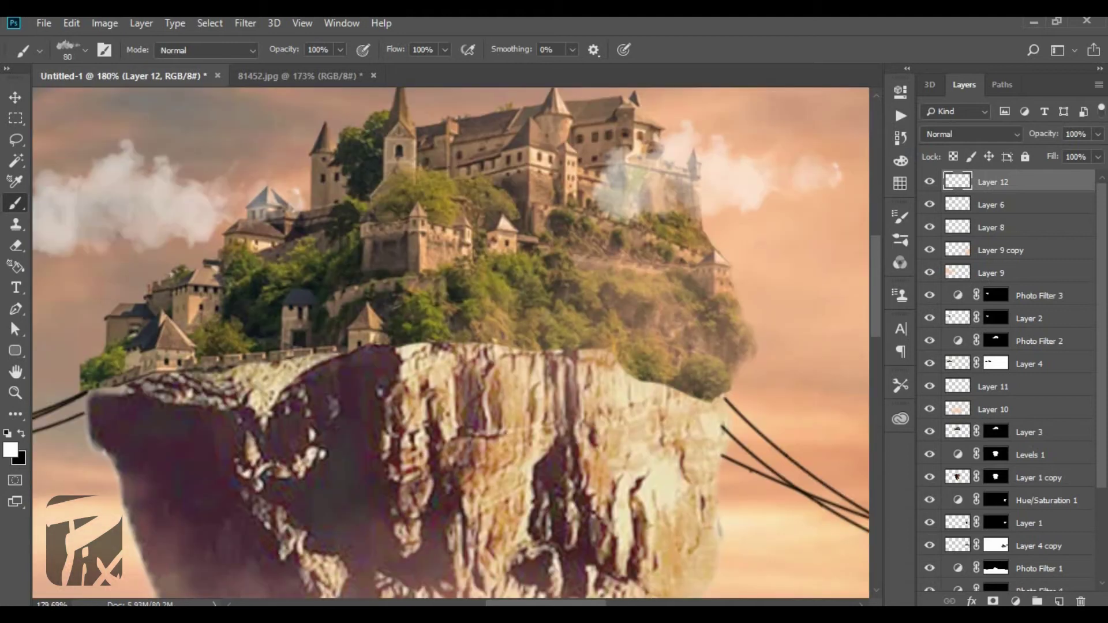
pyautogui.scroll(-8, 386, 358)
pyautogui.scroll(7, 400, 265)
pyautogui.click(379, 237)
pyautogui.hotkey('ctrl', 'z')
pyautogui.press('[')
pyautogui.press('[')
pyautogui.click(422, 246)
pyautogui.scroll(-8, 257, 282)
# Step: Stamp a small white cloud beside the right-hand castle with the cloud brush at 60 px
pyautogui.scroll(10, 641, 433)
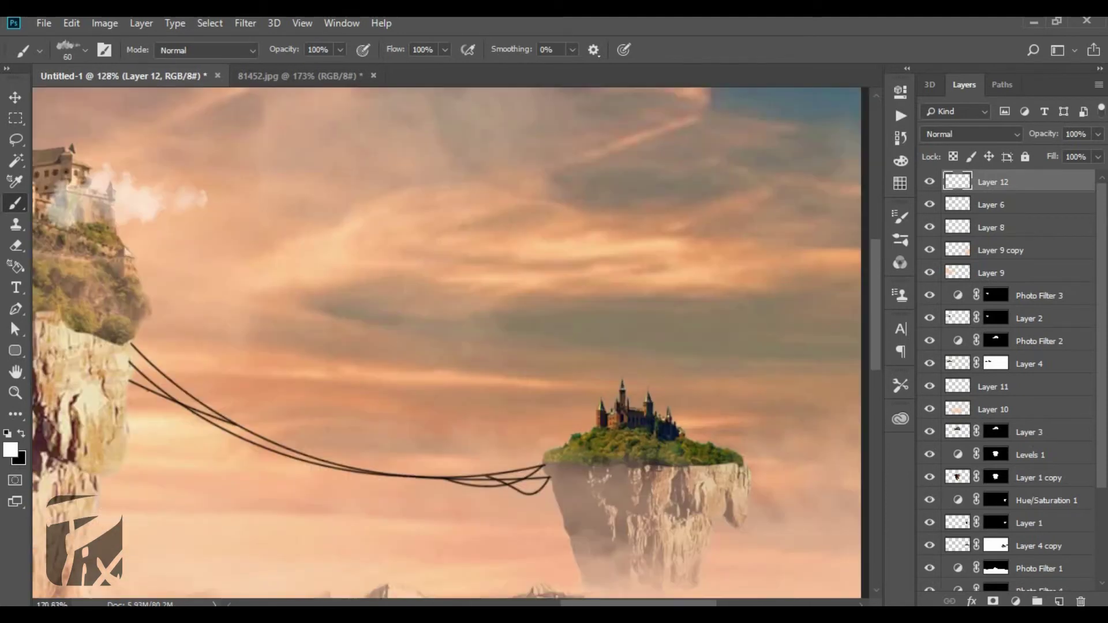
pyautogui.press('[')
pyautogui.press('[')
pyautogui.press('[')
pyautogui.rightClick(471, 397)
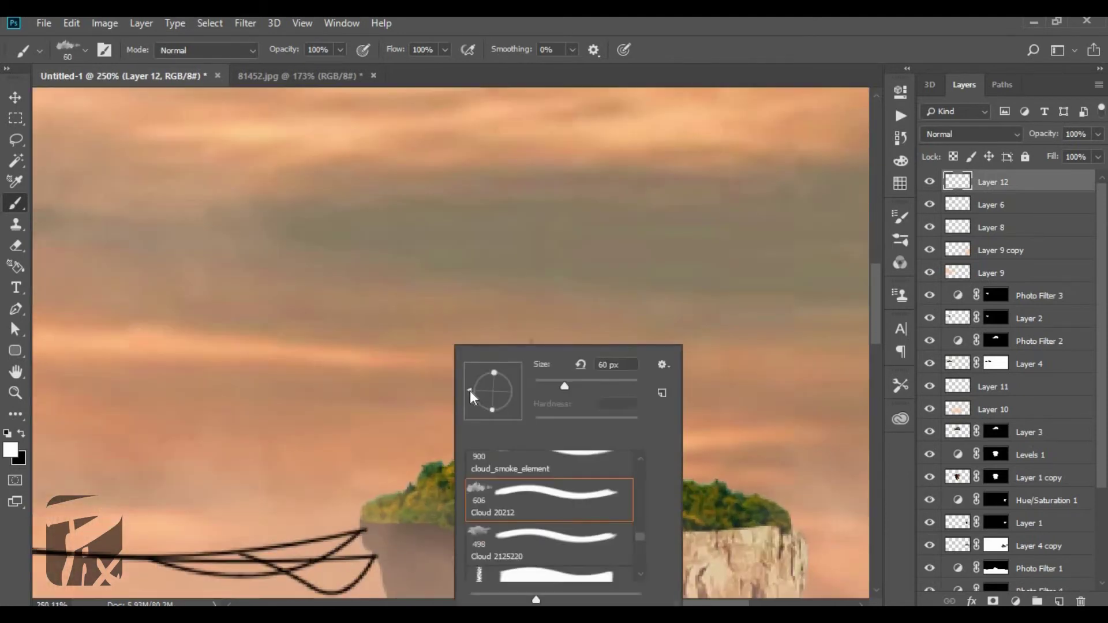
pyautogui.click(652, 51)
pyautogui.click(468, 442)
# Step: Stamp a 60 px white cloud at the left-hand castle's left side and a 30 px one near its right side
pyautogui.scroll(-8, 778, 379)
pyautogui.scroll(9, 179, 272)
pyautogui.click(468, 297)
pyautogui.rightClick(715, 346)
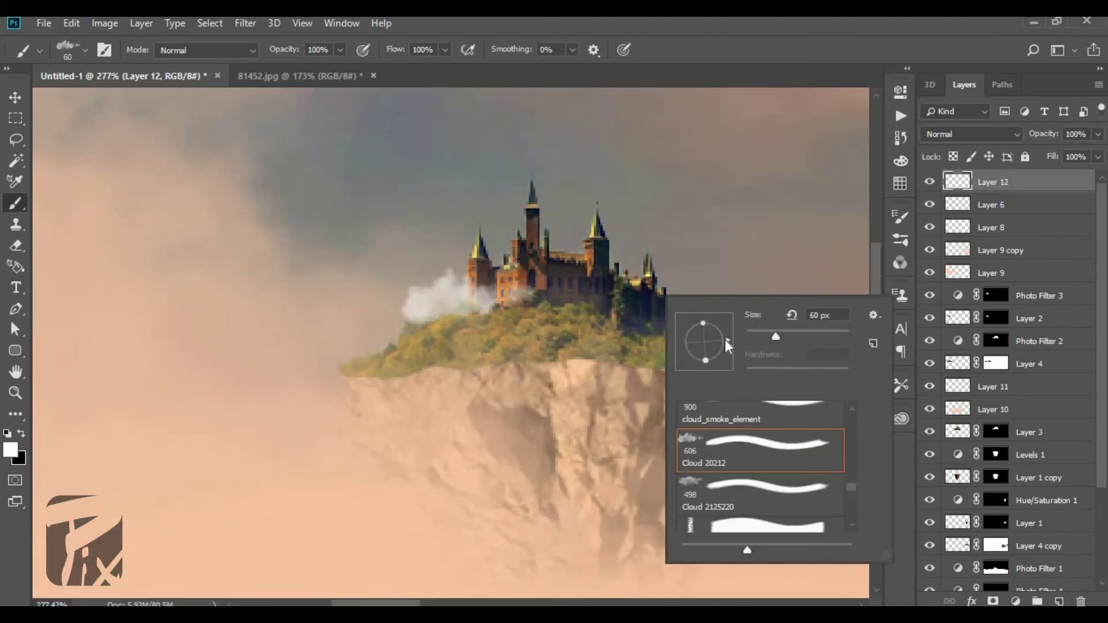
pyautogui.click(754, 337)
pyautogui.click(650, 316)
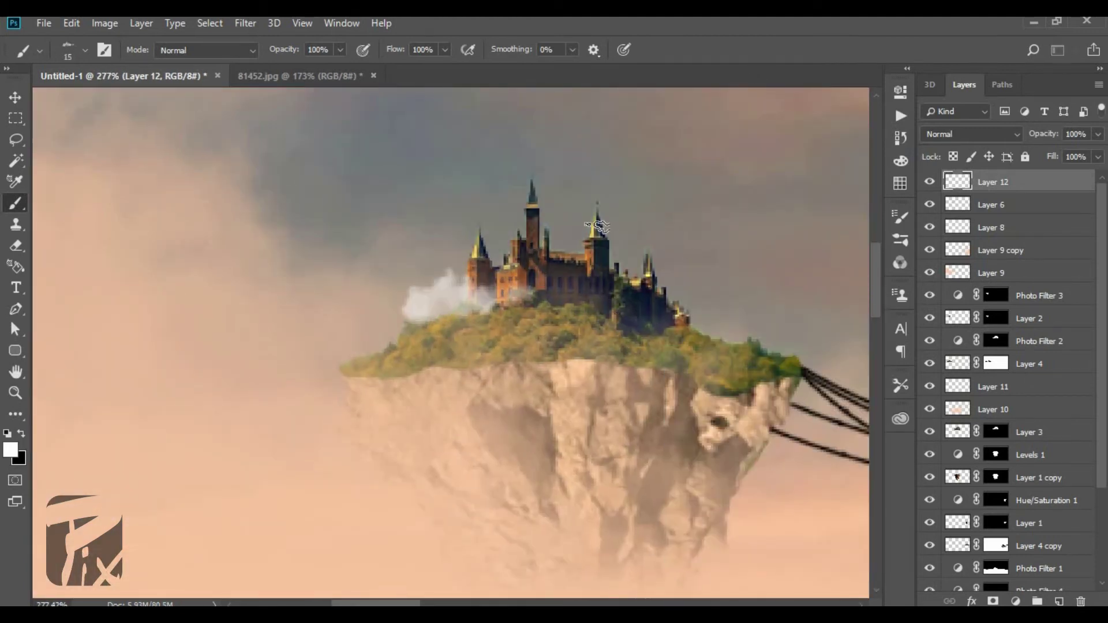
pyautogui.press(']')
pyautogui.press(']')
pyautogui.press(']')
pyautogui.click(663, 289)
# Step: Add a Brightness/Contrast adjustment layer with brightness 5 and contrast -30
pyautogui.scroll(-8, 449, 238)
pyautogui.click(1017, 602)
pyautogui.click(1035, 363)
# Step: Add a Levels adjustment layer on top and adjust its input and output levels to soften the image's tones
pyautogui.click(1016, 601)
pyautogui.click(1019, 388)
pyautogui.moveTo(798, 253); pyautogui.dragTo(811, 253)
pyautogui.moveTo(734, 253); pyautogui.dragTo(869, 254)
pyautogui.moveTo(804, 254); pyautogui.dragTo(799, 261)
pyautogui.moveTo(861, 300); pyautogui.dragTo(841, 300)
pyautogui.moveTo(735, 300); pyautogui.dragTo(749, 299)
pyautogui.moveTo(839, 300)
pyautogui.mouseDown()
pyautogui.moveTo(824, 299)
pyautogui.moveTo(850, 300)
pyautogui.mouseUp()
pyautogui.moveTo(747, 301); pyautogui.dragTo(736, 302)
pyautogui.click(854, 86)
# Step: Fade the rope bridges by setting Layer 6's opacity to 28%
pyautogui.scroll(5, 457, 428)
pyautogui.scroll(-1, 456, 427)
pyautogui.scroll(1, 456, 427)
pyautogui.scroll(-1, 456, 427)
pyautogui.scroll(-1, 520, 393)
pyautogui.scroll(1, 552, 369)
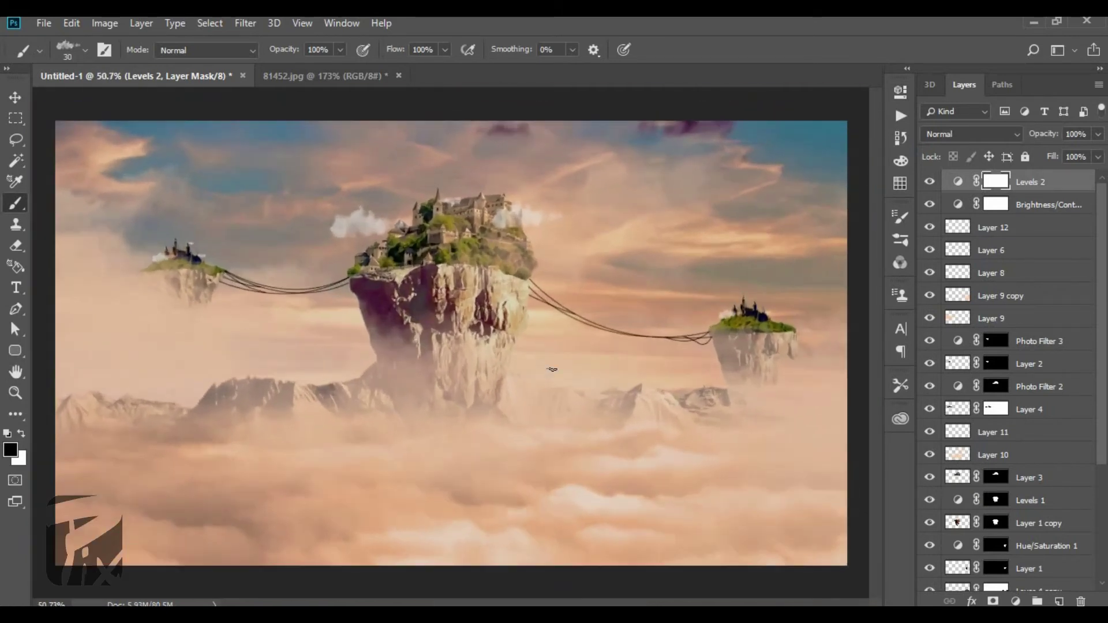
pyautogui.scroll(-2, 1071, 271)
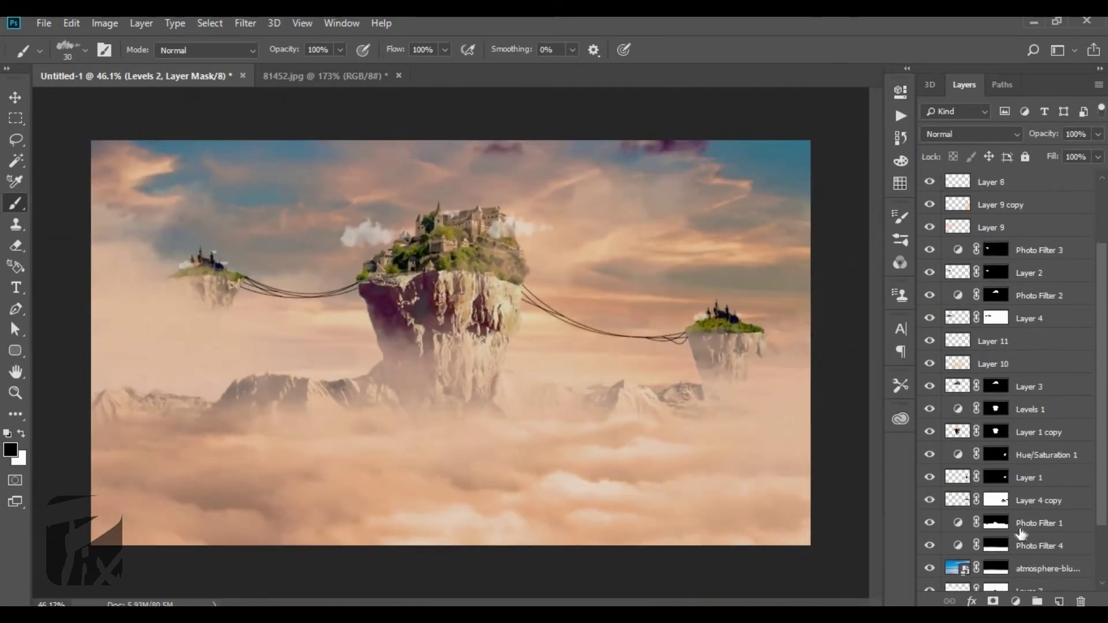
pyautogui.scroll(2, 1002, 228)
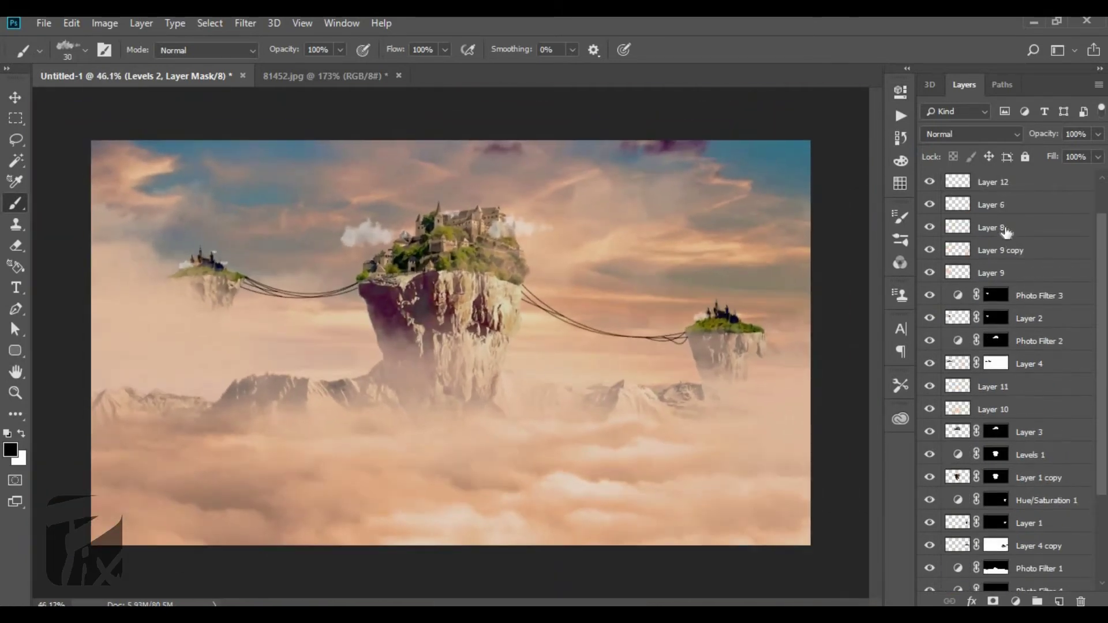
pyautogui.click(981, 227)
pyautogui.moveTo(1044, 136); pyautogui.dragTo(1024, 139)
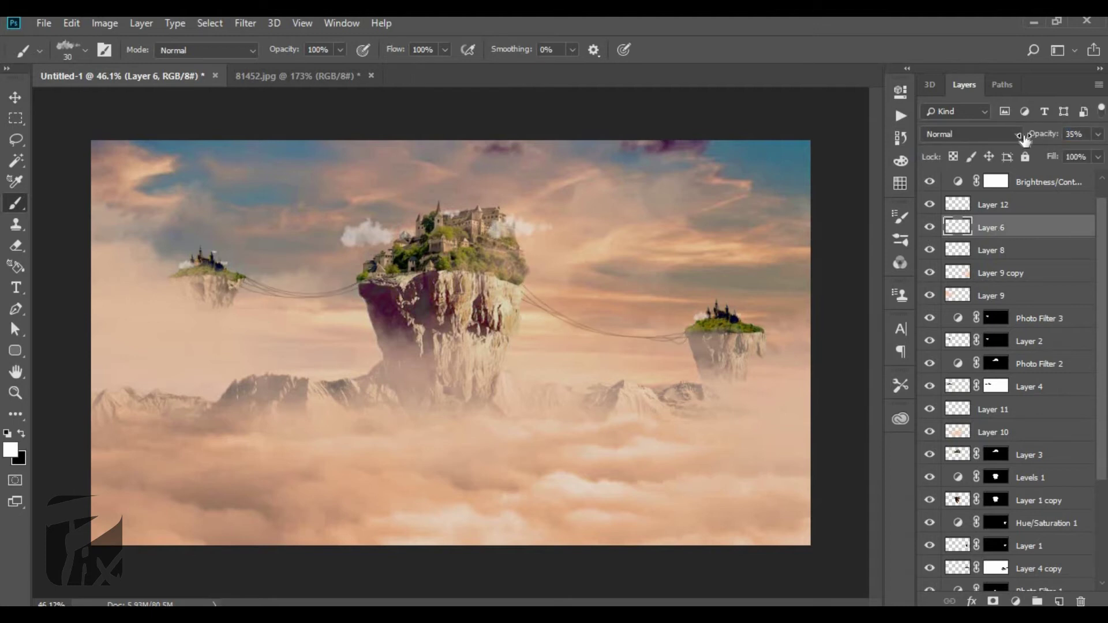
pyautogui.scroll(-3, 706, 287)
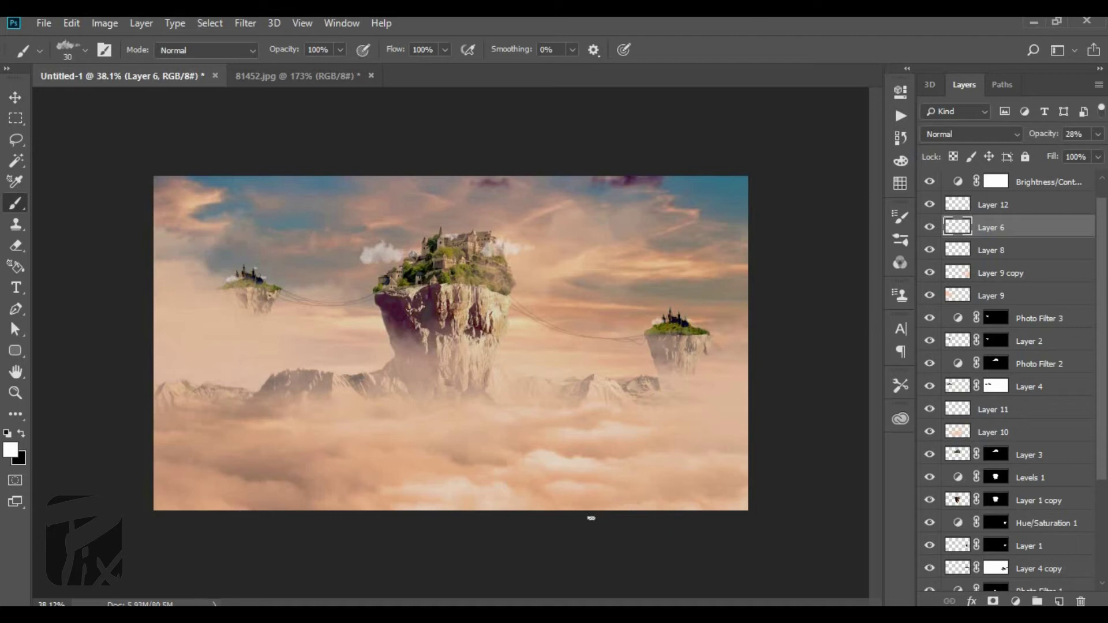
# Step: Add a Hue/Saturation adjustment above Brightness/Contrast 1 with hue +9, saturation -25 and lightness -10
pyautogui.click(1041, 183)
pyautogui.click(1016, 601)
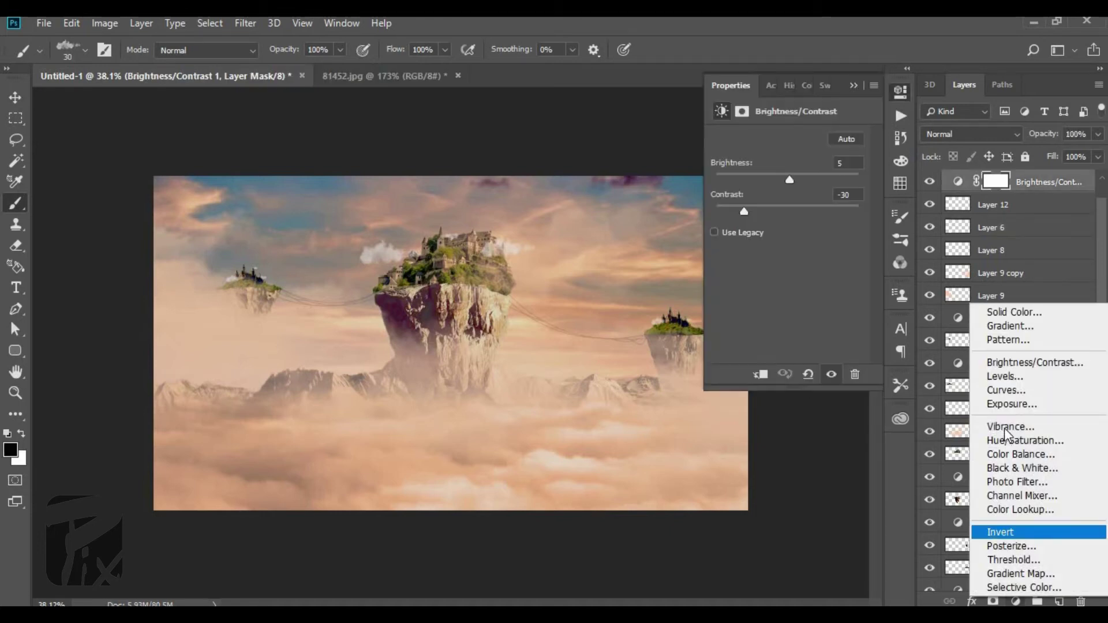
pyautogui.click(1023, 441)
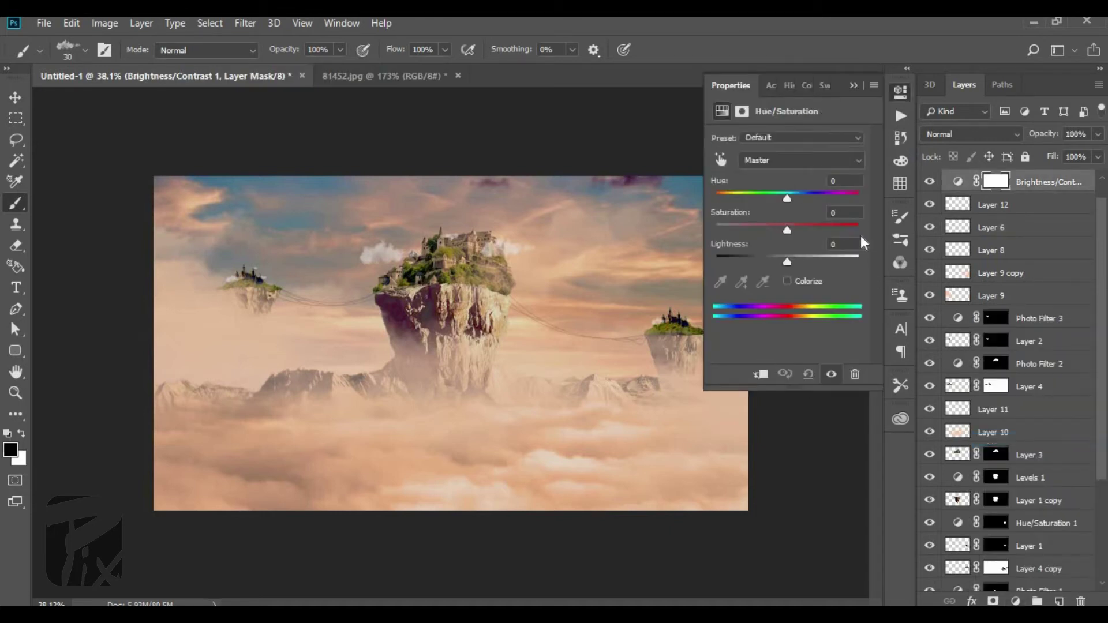
pyautogui.click(805, 229)
pyautogui.moveTo(785, 260); pyautogui.dragTo(770, 228)
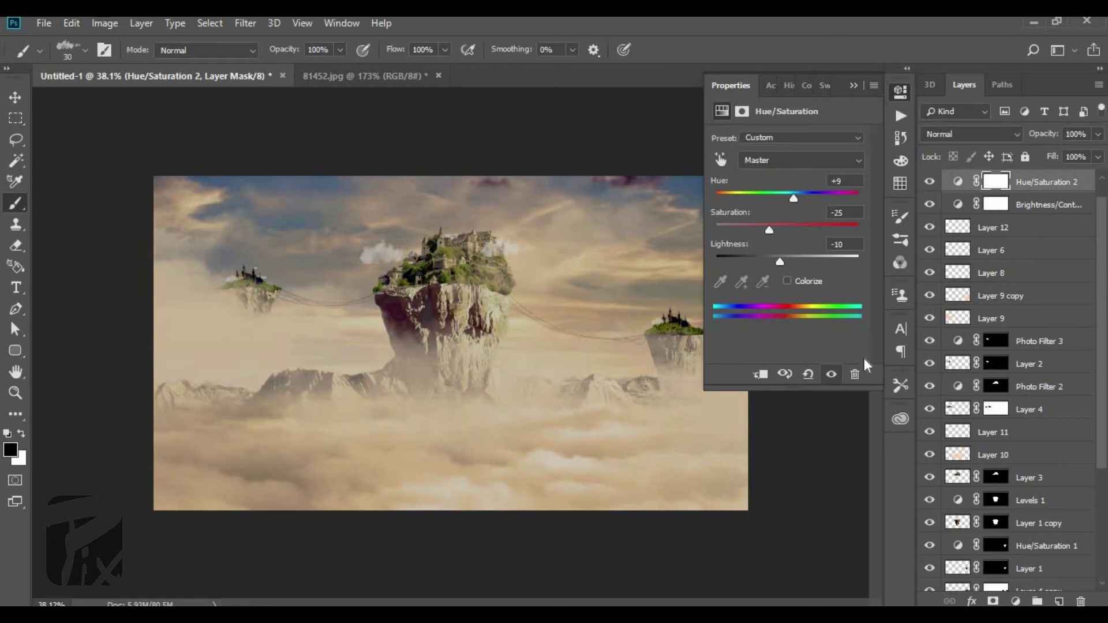
# Step: Add a Vibrance adjustment layer with vibrance +35 and saturation -6
pyautogui.click(1017, 600)
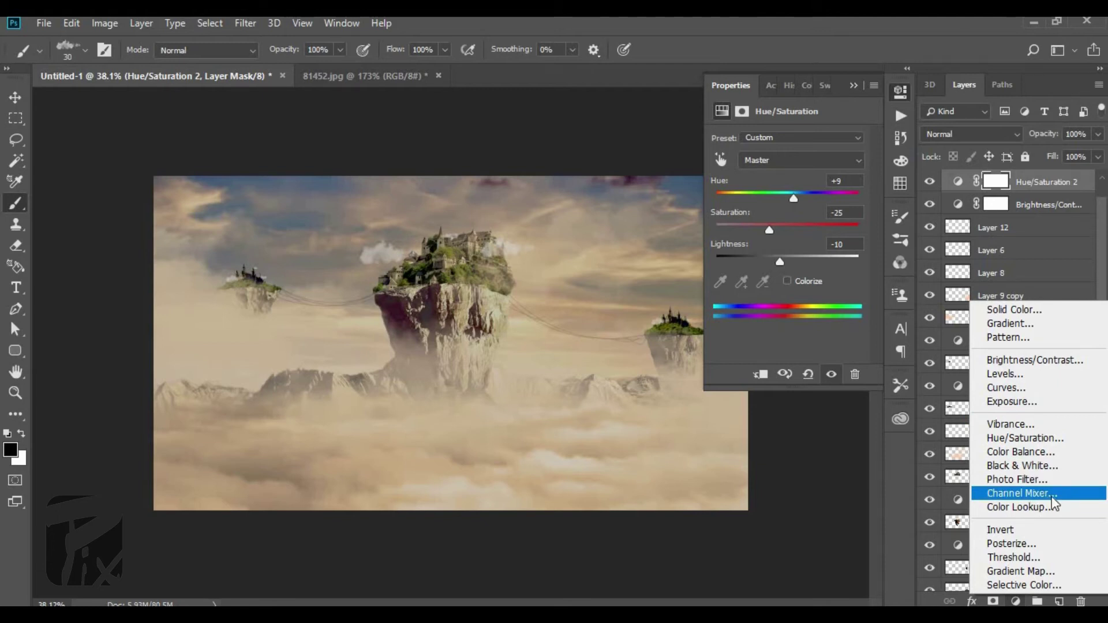
pyautogui.click(1026, 426)
pyautogui.moveTo(786, 154); pyautogui.dragTo(783, 187)
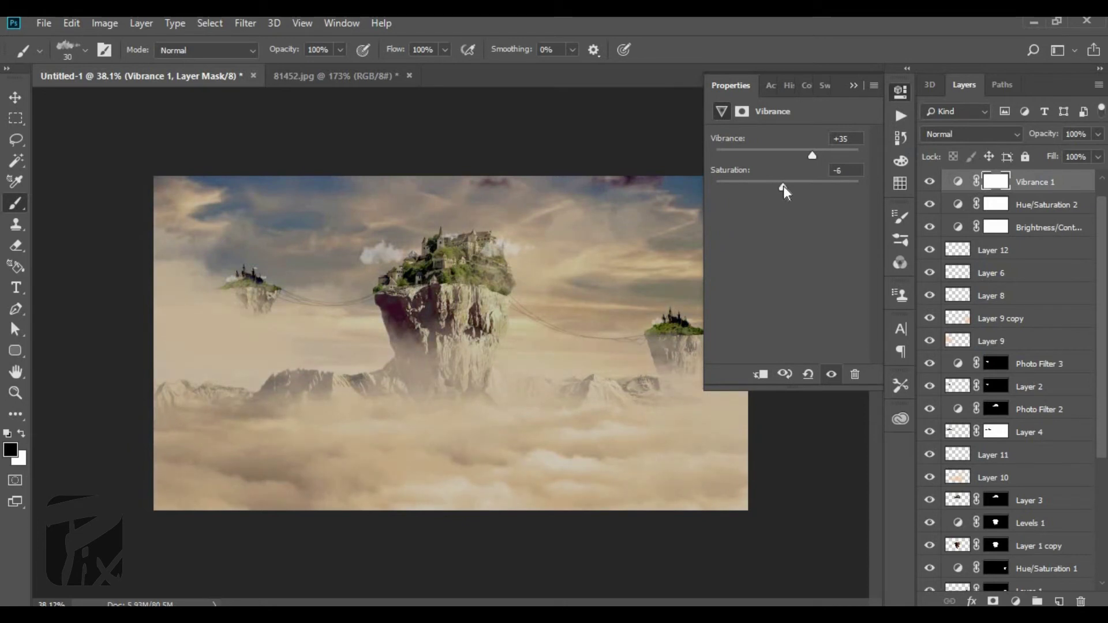
pyautogui.click(852, 85)
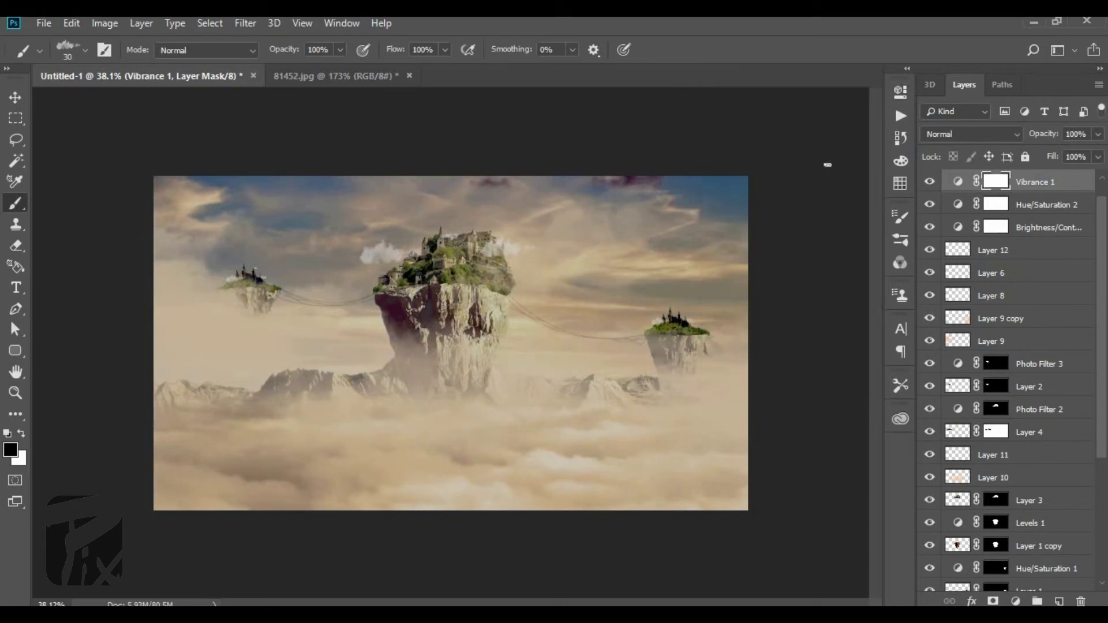
# Step: Add a new layer above Vibrance 1, fill it with 50% gray and set its blend mode to Overlay
pyautogui.hotkey('ctrl', 'alt', 'shift', 'n')
pyautogui.hotkey('shift', 'F5')
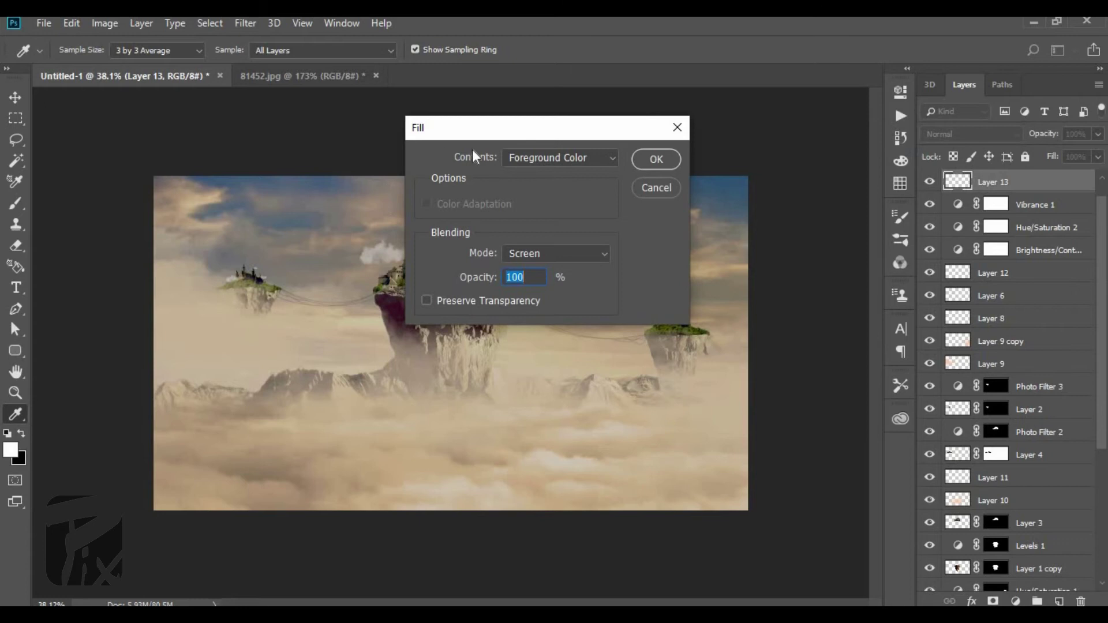
pyautogui.click(510, 155)
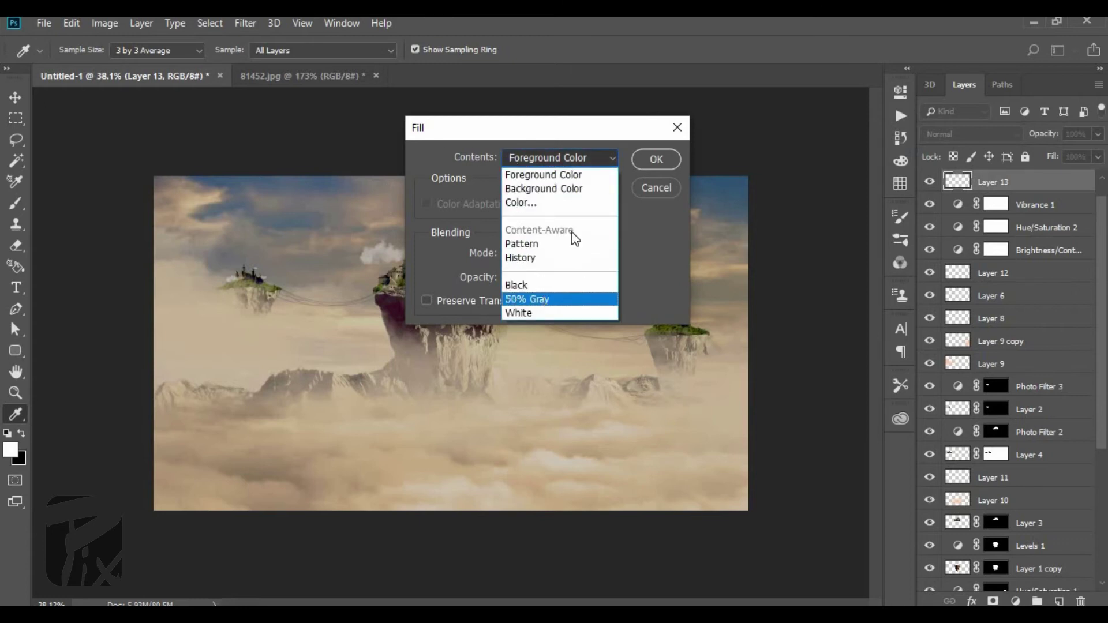
pyautogui.click(540, 300)
pyautogui.click(657, 160)
pyautogui.press('b')
pyautogui.click(972, 134)
pyautogui.click(940, 329)
pyautogui.click(1030, 199)
pyautogui.press('v')
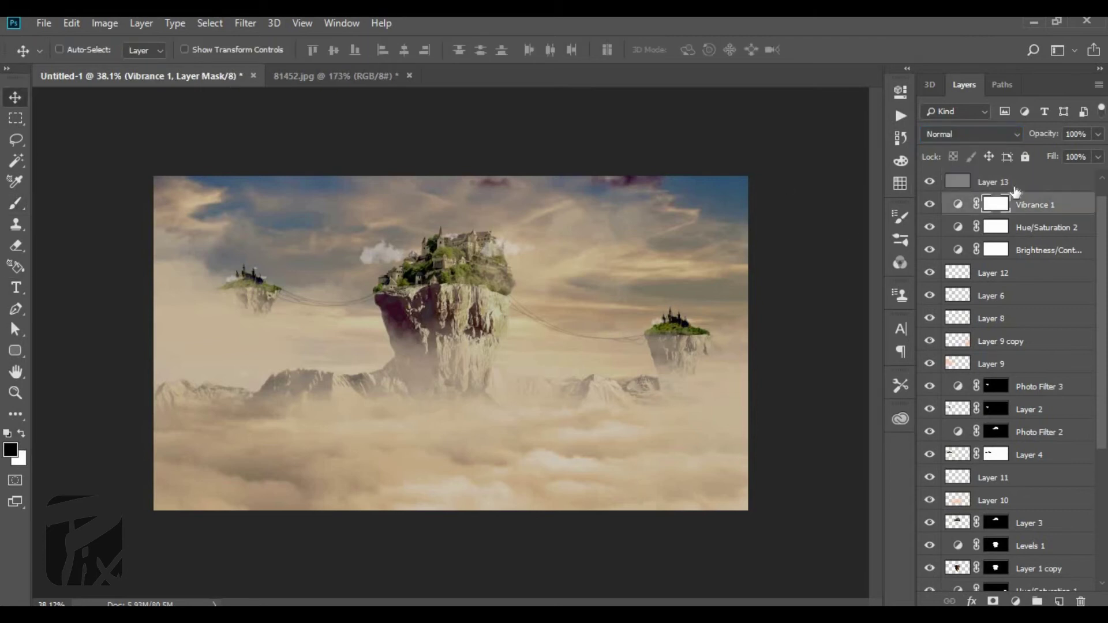
# Step: Dodge highlights on the central rock on Layer 13 with a 35 px brush, Midtones range and 30% exposure
pyautogui.click(1017, 186)
pyautogui.press('o')
pyautogui.scroll(5, 466, 337)
pyautogui.scroll(8, 358, 271)
pyautogui.moveTo(569, 270); pyautogui.dragTo(582, 405)
pyautogui.scroll(-8, 626, 358)
pyautogui.scroll(8, 687, 202)
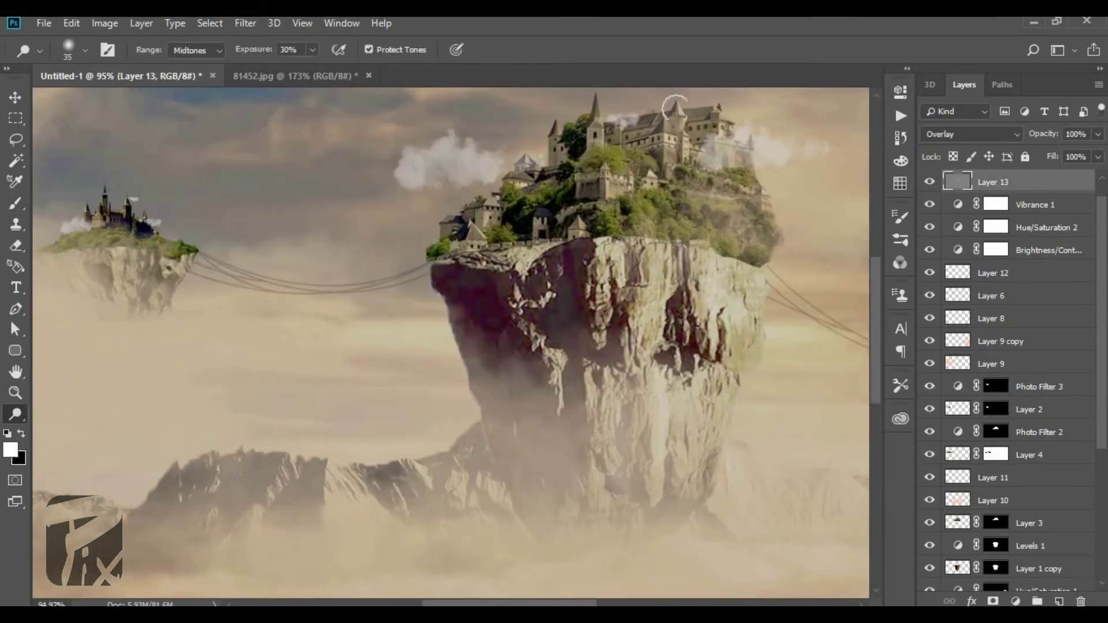
# Step: Brighten details of the central castle with the Dodge tool at a 10 px brush size
pyautogui.press('[')
pyautogui.press('[')
pyautogui.press('[')
pyautogui.press('[')
pyautogui.press('[')
pyautogui.scroll(5, 735, 270)
pyautogui.moveTo(374, 327)
pyautogui.mouseDown()
pyautogui.moveTo(289, 299)
pyautogui.moveTo(267, 339)
pyautogui.mouseUp()
pyautogui.scroll(-4, 267, 334)
pyautogui.scroll(-8, 401, 329)
pyautogui.scroll(8, 331, 271)
pyautogui.scroll(-8, 317, 242)
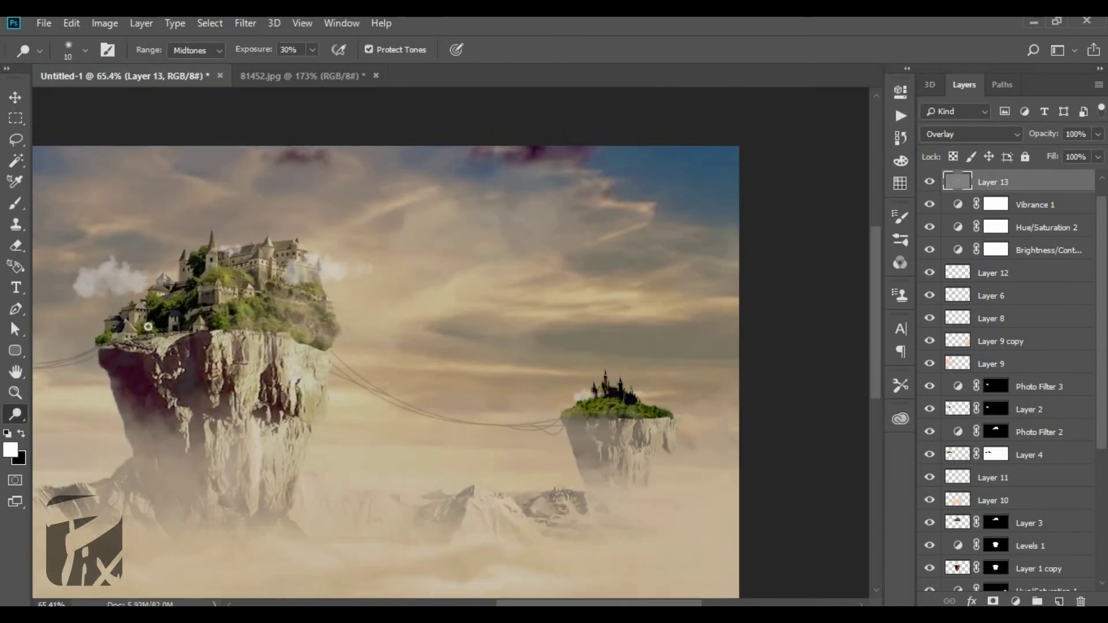
# Step: Dodge highlights on the small castle of the right-hand floating rock on Layer 13 with a 7 px brush
pyautogui.scroll(3, 485, 329)
pyautogui.scroll(8, 686, 358)
pyautogui.press(']')
pyautogui.moveTo(470, 299)
pyautogui.mouseDown()
pyautogui.moveTo(314, 231)
pyautogui.moveTo(248, 227)
pyautogui.mouseUp()
pyautogui.scroll(5, 272, 163)
pyautogui.press('[')
pyautogui.press('[')
pyautogui.press('[')
pyautogui.press('[')
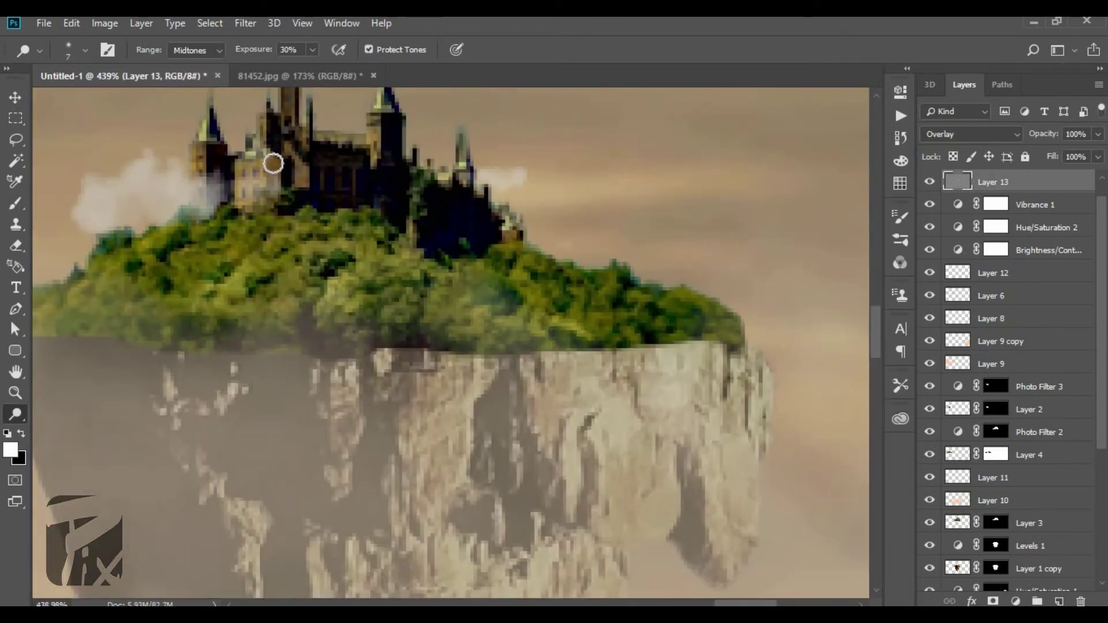
# Step: Dodge the rock faces of the smaller floating islands, enlarging the brush to 40 px for the broader areas
pyautogui.scroll(-12, 271, 164)
pyautogui.scroll(12, 267, 280)
pyautogui.moveTo(139, 374)
pyautogui.mouseDown()
pyautogui.moveTo(492, 402)
pyautogui.moveTo(535, 416)
pyautogui.mouseUp()
pyautogui.scroll(-5, 543, 289)
pyautogui.moveTo(365, 404); pyautogui.dragTo(197, 453)
pyautogui.press(']')
pyautogui.press(']')
pyautogui.press(']')
pyautogui.scroll(-6, 124, 217)
pyautogui.press(']')
pyautogui.press(']')
pyautogui.press(']')
pyautogui.press(']')
pyautogui.scroll(6, 167, 359)
pyautogui.press(']')
pyautogui.press(']')
pyautogui.scroll(-10, 191, 277)
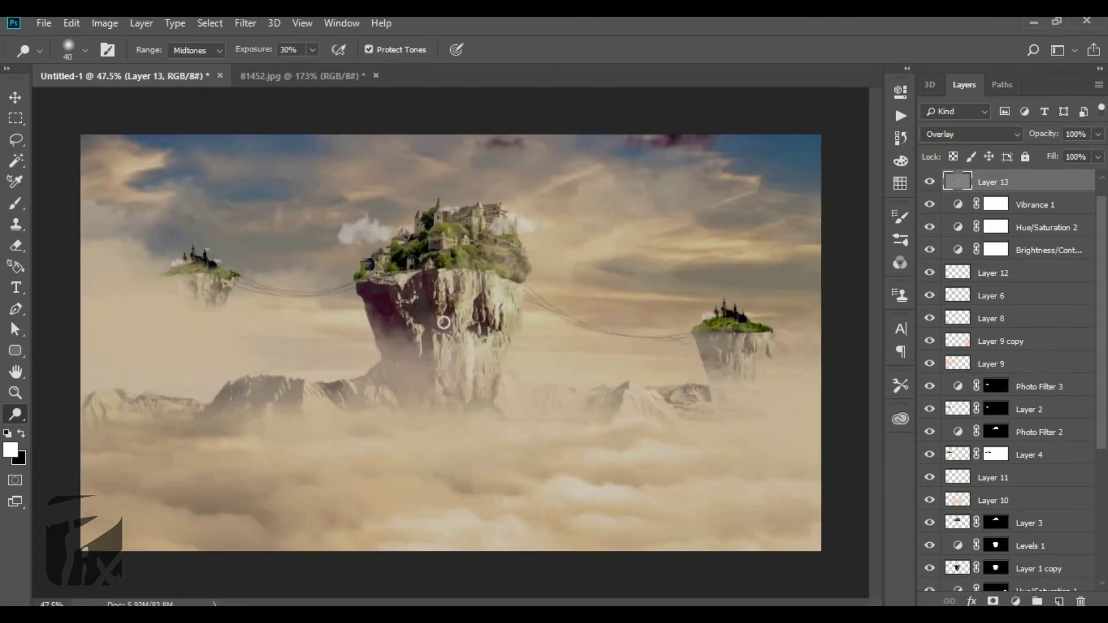
# Step: Dodge highlights in the cloud bank below the floating rocks with a 30 px brush at 30% exposure
pyautogui.scroll(4, 404, 335)
pyautogui.moveTo(341, 257); pyautogui.dragTo(392, 242)
pyautogui.scroll(-4, 369, 266)
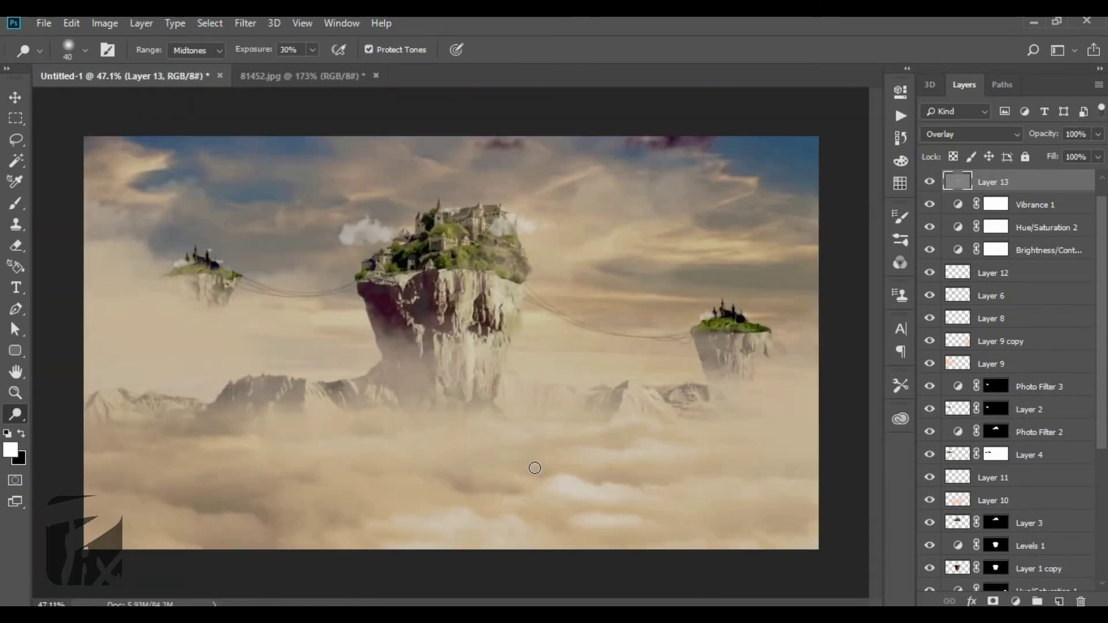
pyautogui.scroll(3, 438, 433)
pyautogui.press(']')
pyautogui.press(']')
pyautogui.press(']')
pyautogui.press(']')
pyautogui.press(']')
pyautogui.press('[')
pyautogui.scroll(2, 329, 462)
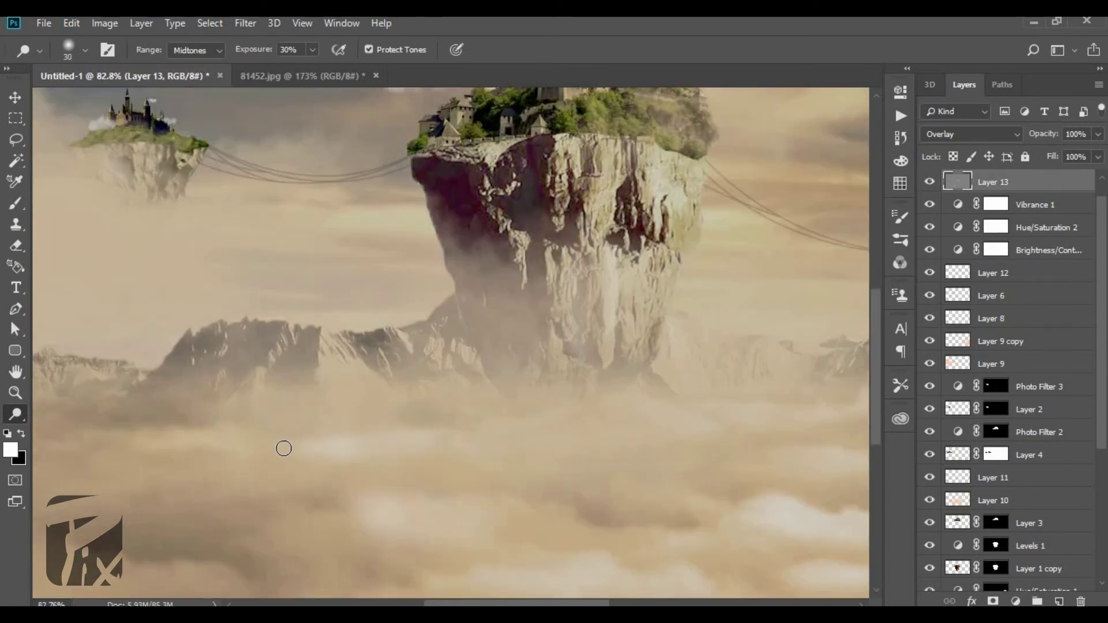
# Step: Brighten the foreground clouds along the lower edge of the image with a 60 px Dodge brush
pyautogui.scroll(-3, 283, 449)
pyautogui.press(']')
pyautogui.press(']')
pyautogui.press(']')
pyautogui.scroll(2, 522, 482)
pyautogui.scroll(-2, 508, 480)
pyautogui.scroll(1, 242, 517)
pyautogui.moveTo(150, 484)
pyautogui.mouseDown()
pyautogui.moveTo(230, 508)
pyautogui.moveTo(268, 283)
pyautogui.mouseUp()
pyautogui.scroll(-1, 190, 300)
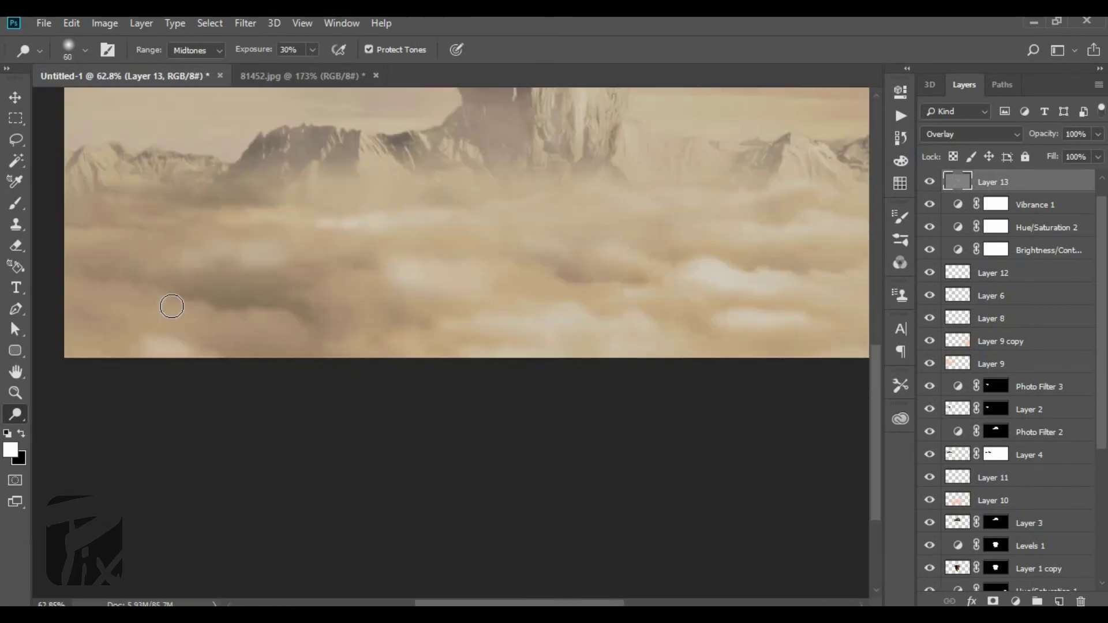
pyautogui.scroll(-2, 179, 323)
pyautogui.scroll(2, 192, 366)
pyautogui.scroll(3, 457, 354)
pyautogui.scroll(-3, 439, 346)
# Step: Burn the foreground clouds using the Burn tool at 100 px, with the range set to Highlights and exposure to 11%
pyautogui.hotkey('shift', 'o')
pyautogui.scroll(-3, 251, 508)
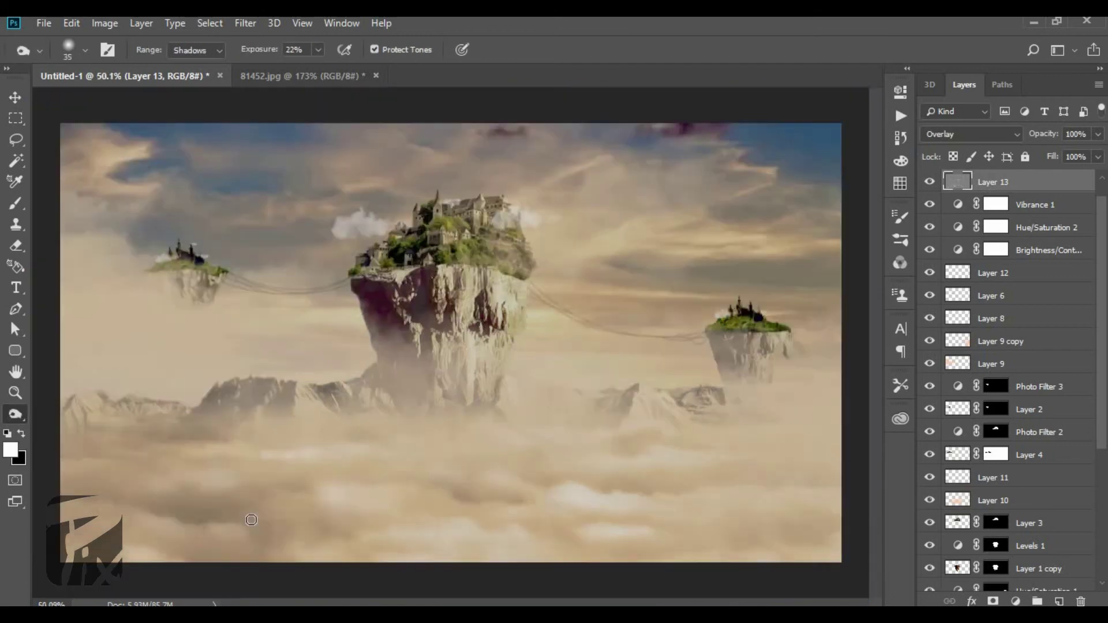
pyautogui.scroll(5, 253, 520)
pyautogui.press(']')
pyautogui.press(']')
pyautogui.press(']')
pyautogui.press(']')
pyautogui.press(']')
pyautogui.press(']')
pyautogui.press(']')
pyautogui.press(']')
pyautogui.moveTo(265, 53); pyautogui.dragTo(259, 53)
pyautogui.click(199, 51)
pyautogui.click(186, 91)
pyautogui.scroll(-4, 446, 392)
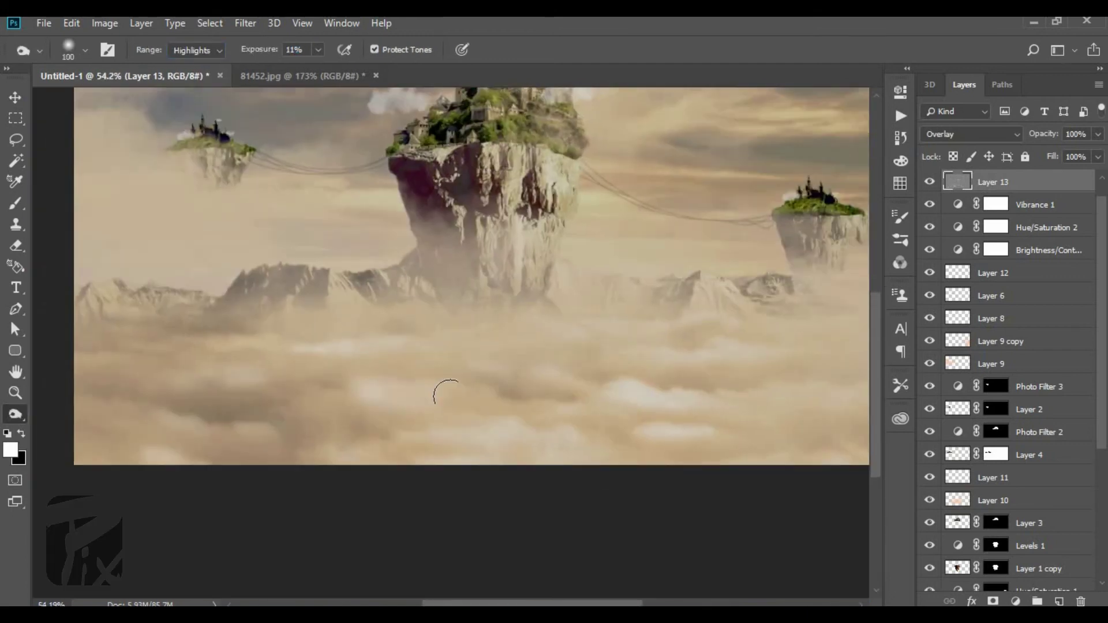
pyautogui.scroll(2, 193, 458)
pyautogui.press(']')
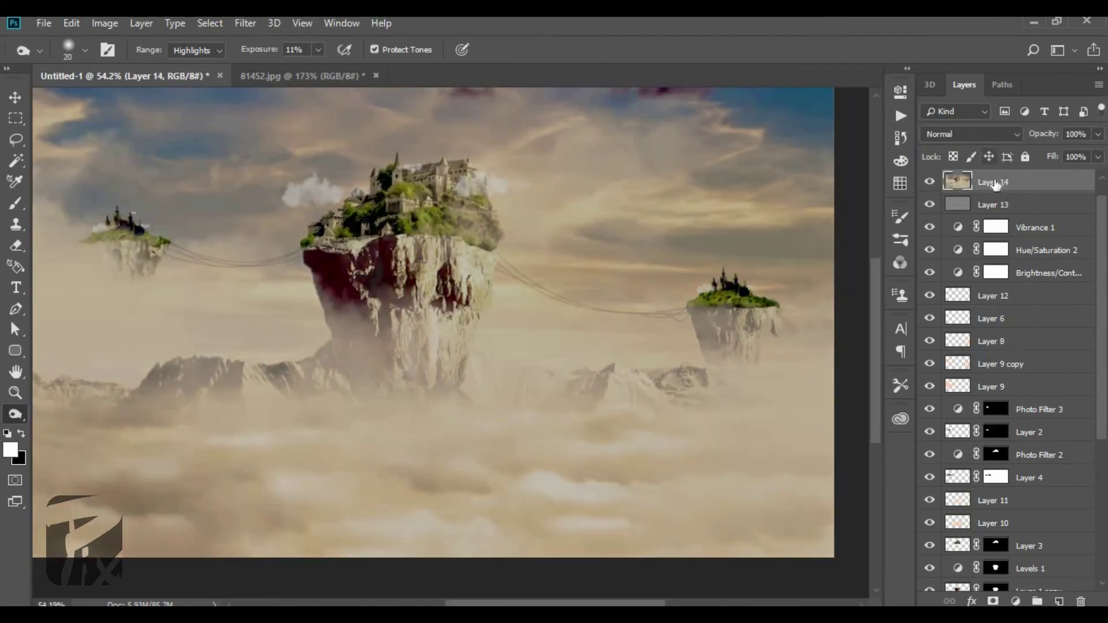
# Step: Soften the rope bridge near the right-hand rock on Layer 14 using the Blur tool at 33% strength and 15 px
pyautogui.scroll(-2, 508, 323)
pyautogui.rightClick(20, 413)
pyautogui.click(86, 404)
pyautogui.scroll(9, 669, 344)
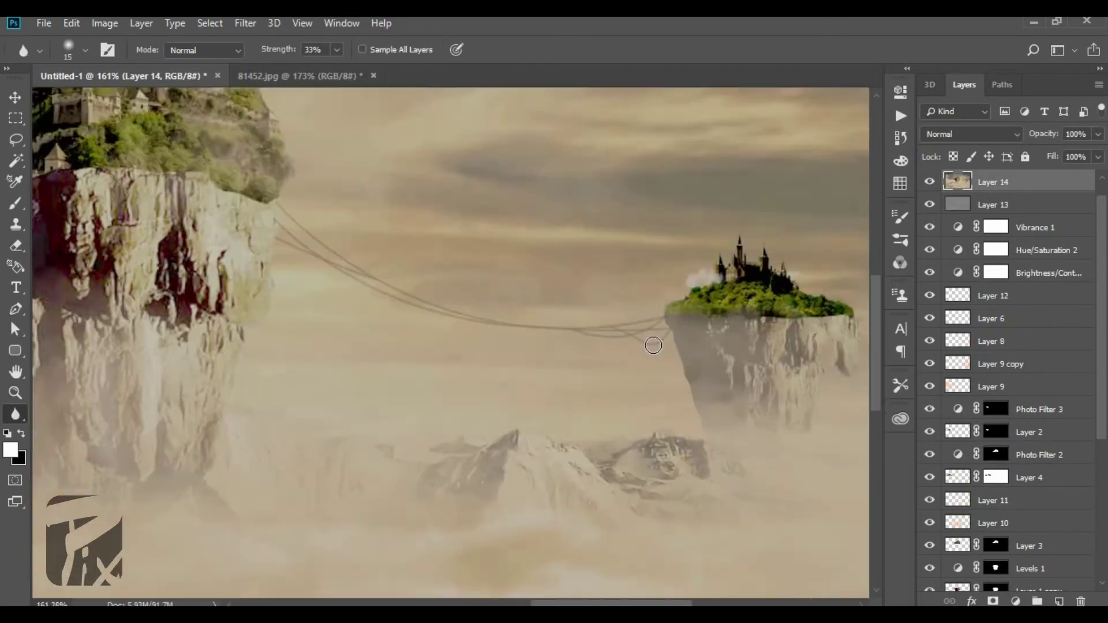
pyautogui.moveTo(566, 269); pyautogui.dragTo(612, 283)
pyautogui.scroll(-3, 606, 193)
pyautogui.scroll(1, 606, 193)
# Step: Blur the area around the right-hand floating rock with the brush enlarged to 125 px
pyautogui.press(']')
pyautogui.press(']')
pyautogui.press(']')
pyautogui.press(']')
pyautogui.press(']')
pyautogui.press(']')
pyautogui.press(']')
pyautogui.press(']')
pyautogui.press(']')
pyautogui.press(']')
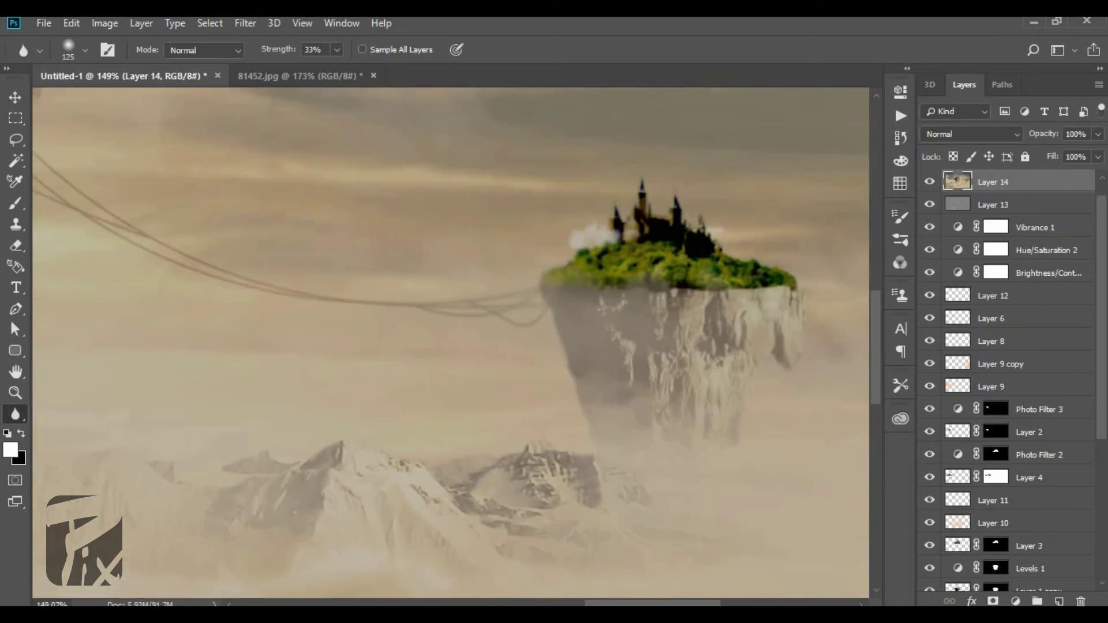
# Step: Soften the background around the floating rocks on Layer 14 with a Blur brush of up to 300 px
pyautogui.scroll(-6, 629, 235)
pyautogui.scroll(5, 179, 256)
pyautogui.press('[')
pyautogui.press('[')
pyautogui.press('[')
pyautogui.scroll(-4, 275, 220)
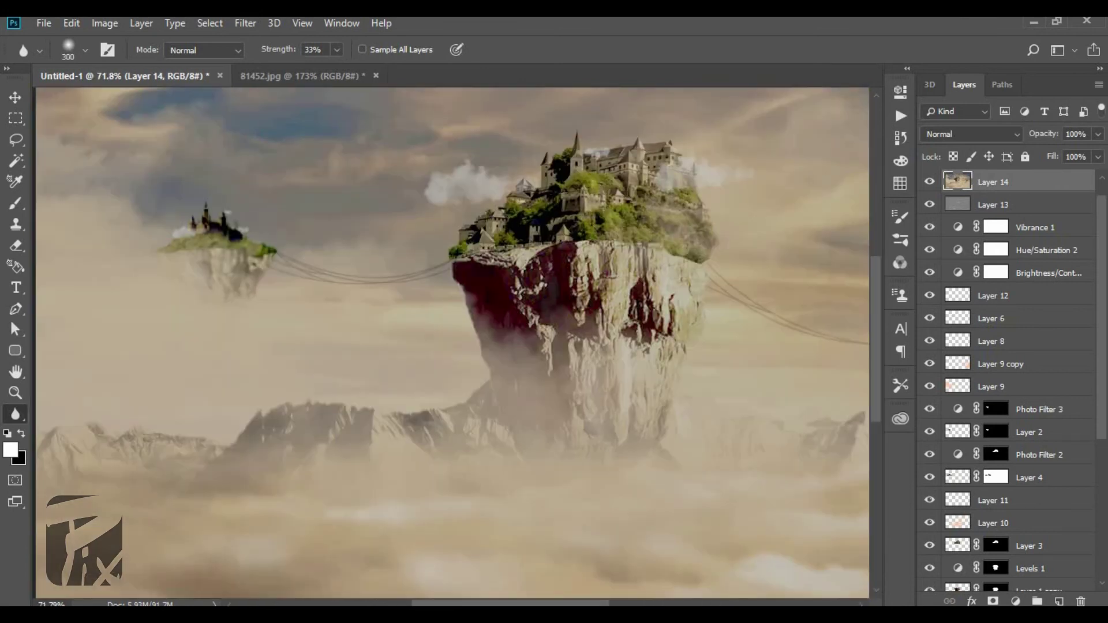
pyautogui.scroll(5, 470, 398)
pyautogui.scroll(-3, 471, 242)
pyautogui.scroll(-3, 94, 403)
pyautogui.scroll(3, 91, 229)
pyautogui.scroll(-3, 149, 223)
pyautogui.scroll(1, 148, 222)
pyautogui.press(']')
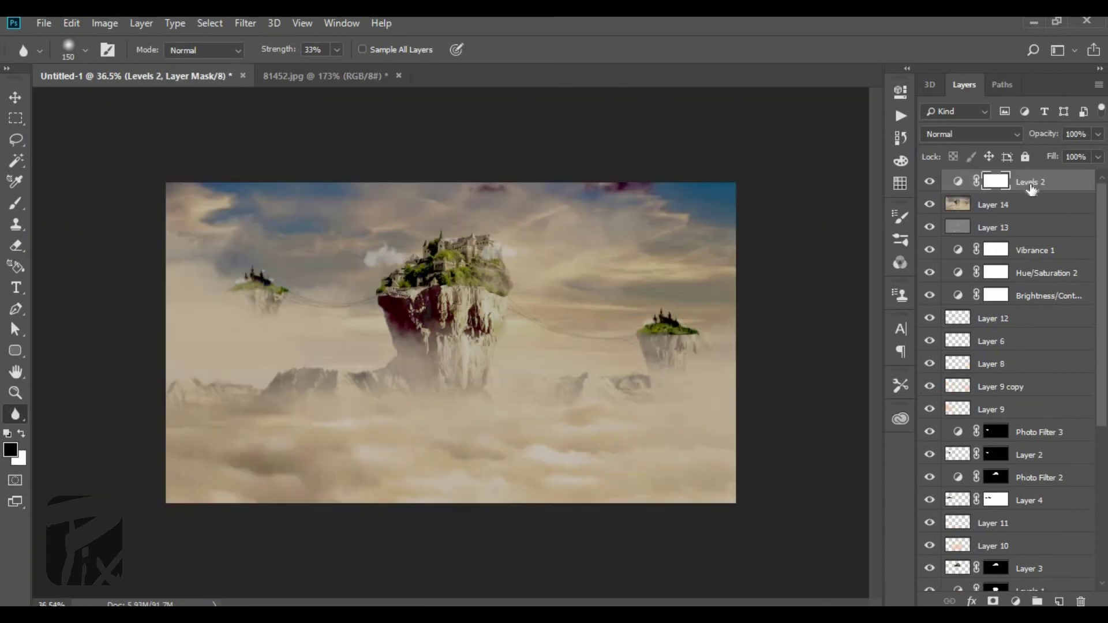
# Step: Stamp all visible layers into a new top layer and adjust its basic tone and colour settings in the Camera Raw filter
pyautogui.hotkey('ctrl', 'alt', 'shift', 'e')
pyautogui.click(246, 23)
pyautogui.click(279, 121)
pyautogui.moveTo(899, 270); pyautogui.dragTo(890, 297)
pyautogui.moveTo(899, 347); pyautogui.dragTo(895, 347)
pyautogui.moveTo(898, 398); pyautogui.dragTo(901, 372)
pyautogui.moveTo(898, 423); pyautogui.dragTo(871, 448)
pyautogui.moveTo(935, 424); pyautogui.dragTo(897, 424)
pyautogui.moveTo(871, 449); pyautogui.dragTo(914, 450)
# Step: Set the Camera Raw split toning to highlights hue 23 and balance -2, leaving the shadows hue at 0
pyautogui.click(835, 191)
pyautogui.click(853, 191)
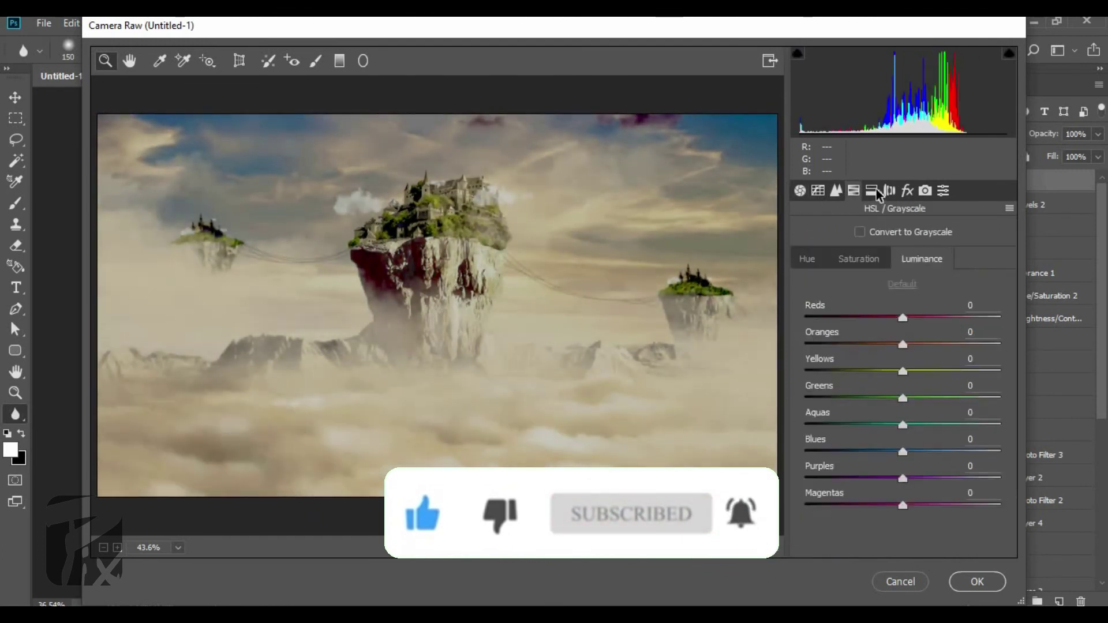
pyautogui.click(871, 191)
pyautogui.moveTo(805, 256); pyautogui.dragTo(818, 256)
pyautogui.moveTo(915, 328); pyautogui.dragTo(901, 328)
pyautogui.moveTo(805, 380)
pyautogui.mouseDown()
pyautogui.moveTo(844, 380)
pyautogui.moveTo(804, 381)
pyautogui.mouseUp()
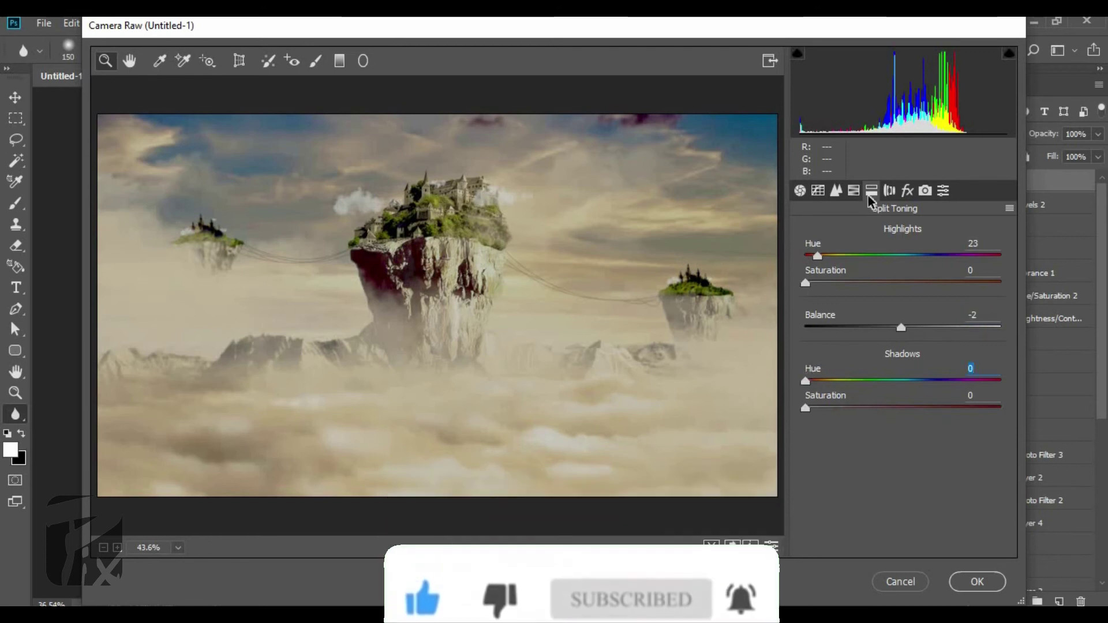
# Step: Add a dark post-crop vignette around the image edges in the Camera Raw effects
pyautogui.click(908, 191)
pyautogui.moveTo(800, 318)
pyautogui.mouseDown()
pyautogui.moveTo(844, 319)
pyautogui.moveTo(800, 318)
pyautogui.mouseUp()
pyautogui.moveTo(898, 459); pyautogui.dragTo(870, 461)
pyautogui.scroll(-3, 428, 263)
pyautogui.scroll(2, 427, 263)
pyautogui.moveTo(898, 539); pyautogui.dragTo(861, 460)
pyautogui.scroll(-1, 920, 510)
# Step: Adjust the shadow tint and the red, green and blue primaries in the Camera Raw camera calibration
pyautogui.click(943, 191)
pyautogui.click(925, 190)
pyautogui.moveTo(903, 296); pyautogui.dragTo(933, 295)
pyautogui.moveTo(903, 346); pyautogui.dragTo(841, 371)
pyautogui.moveTo(903, 421); pyautogui.dragTo(924, 447)
pyautogui.moveTo(902, 497); pyautogui.dragTo(948, 523)
# Step: Set the Camera Raw sharpening amount to 41 and apply the filter to Layer 15
pyautogui.click(836, 191)
pyautogui.moveTo(825, 261); pyautogui.dragTo(840, 258)
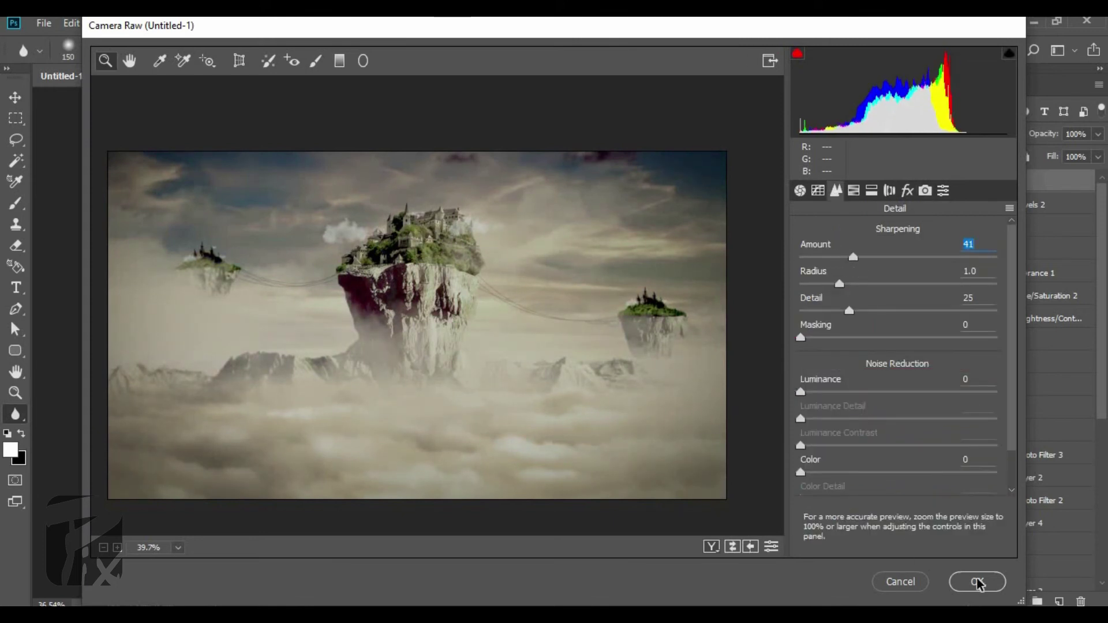
pyautogui.click(977, 582)
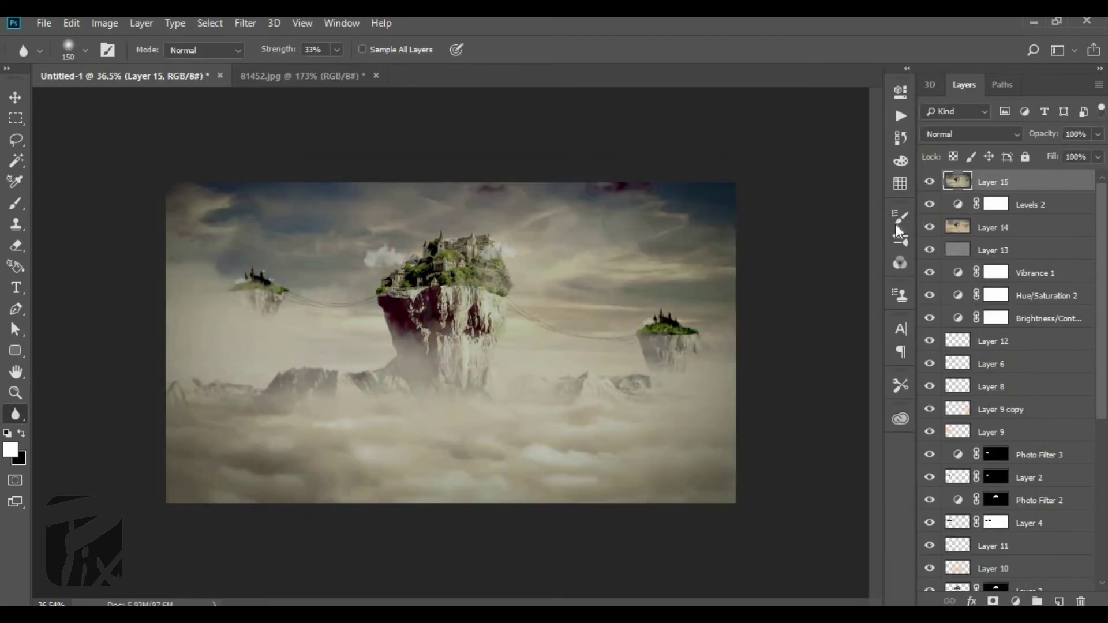
# Step: Scale Layer 15 up to about 115% and reposition it so the central castle rock stays near the middle of the canvas
pyautogui.hotkey('ctrl', 't')
pyautogui.moveTo(736, 502); pyautogui.dragTo(826, 548)
pyautogui.moveTo(585, 381); pyautogui.dragTo(539, 380)
pyautogui.scroll(-2, 538, 380)
pyautogui.moveTo(177, 515); pyautogui.dragTo(161, 524)
pyautogui.moveTo(305, 441); pyautogui.dragTo(313, 441)
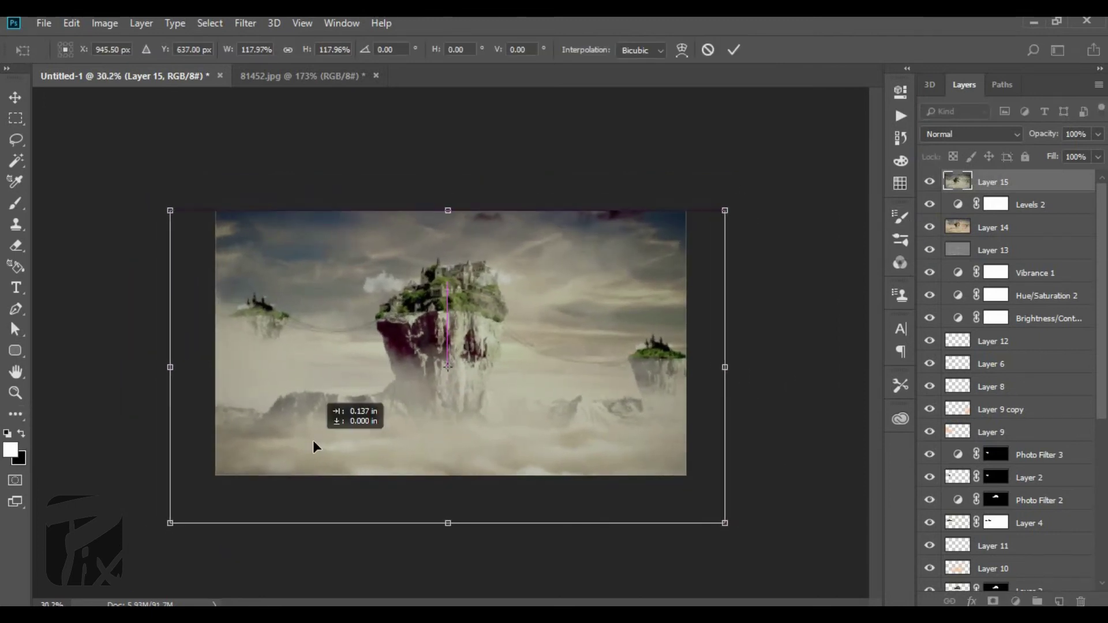
pyautogui.moveTo(729, 533); pyautogui.dragTo(716, 515)
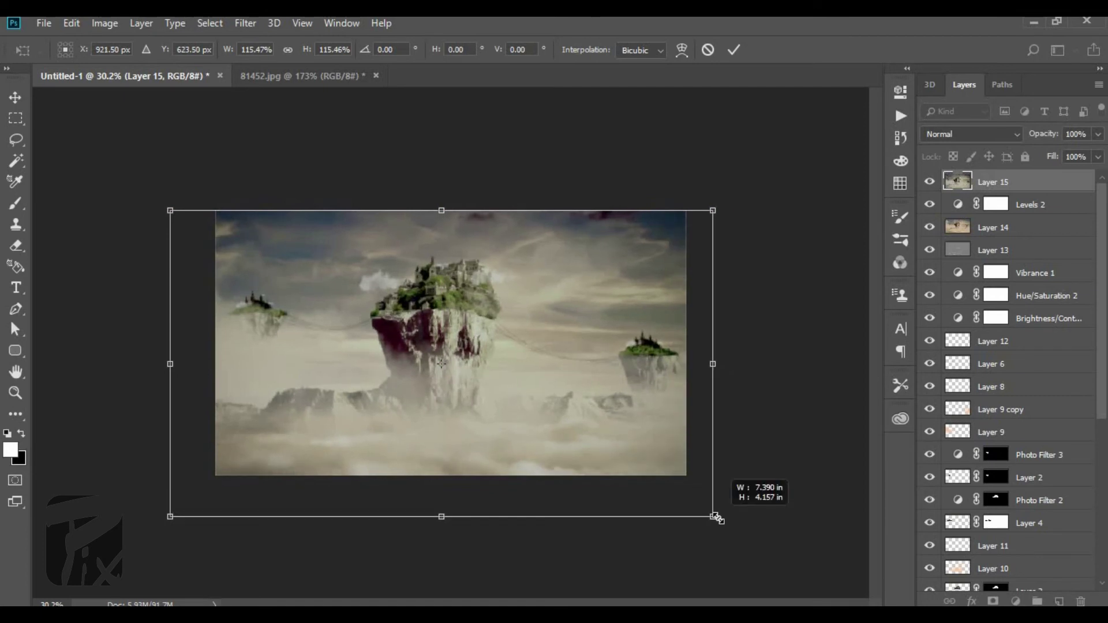
pyautogui.moveTo(151, 208); pyautogui.dragTo(160, 204)
pyautogui.moveTo(445, 346)
pyautogui.mouseDown()
pyautogui.moveTo(458, 351)
pyautogui.moveTo(455, 341)
pyautogui.mouseUp()
pyautogui.press('Return')
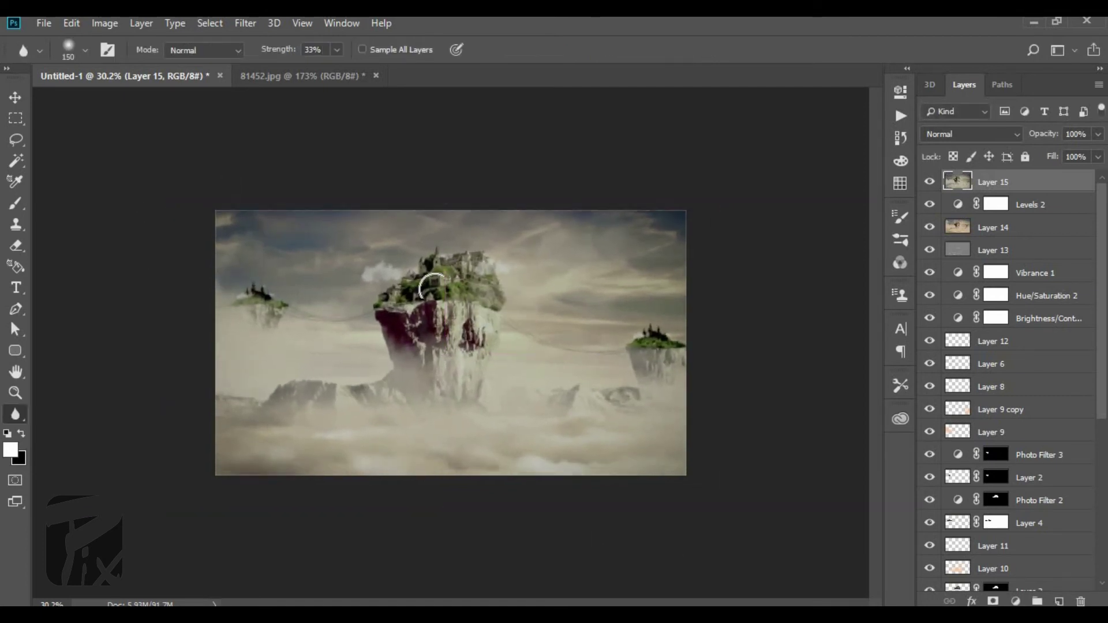
# Step: Examine the graded and enlarged composition both close up and as a whole
pyautogui.scroll(9, 430, 291)
pyautogui.scroll(-6, 453, 345)
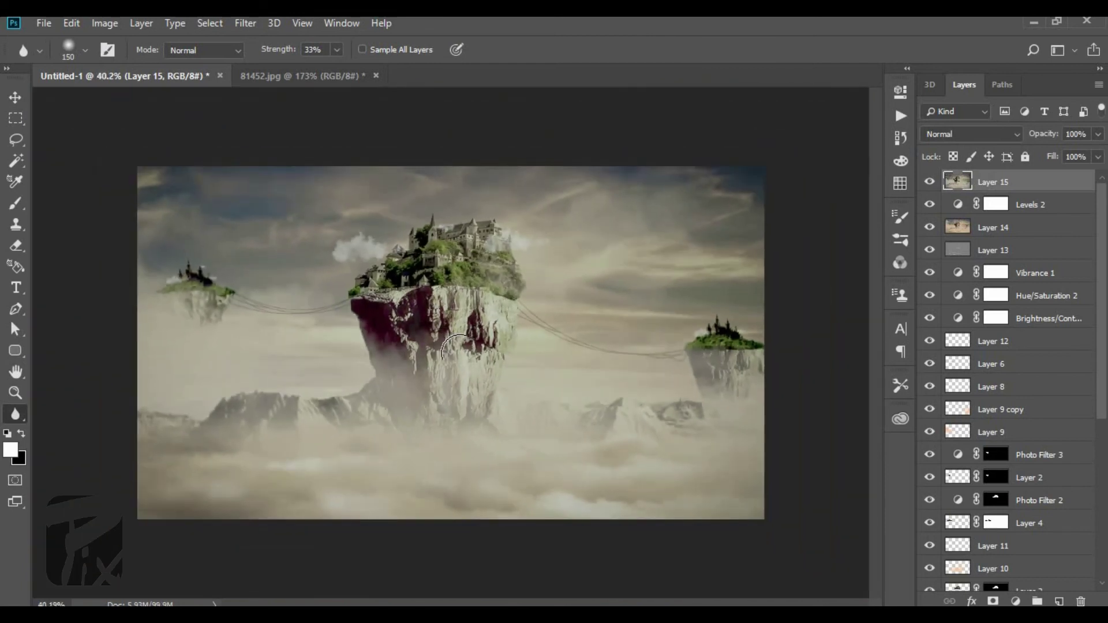
pyautogui.scroll(-2, 444, 306)
pyautogui.scroll(3, 433, 272)
pyautogui.scroll(-2, 428, 283)
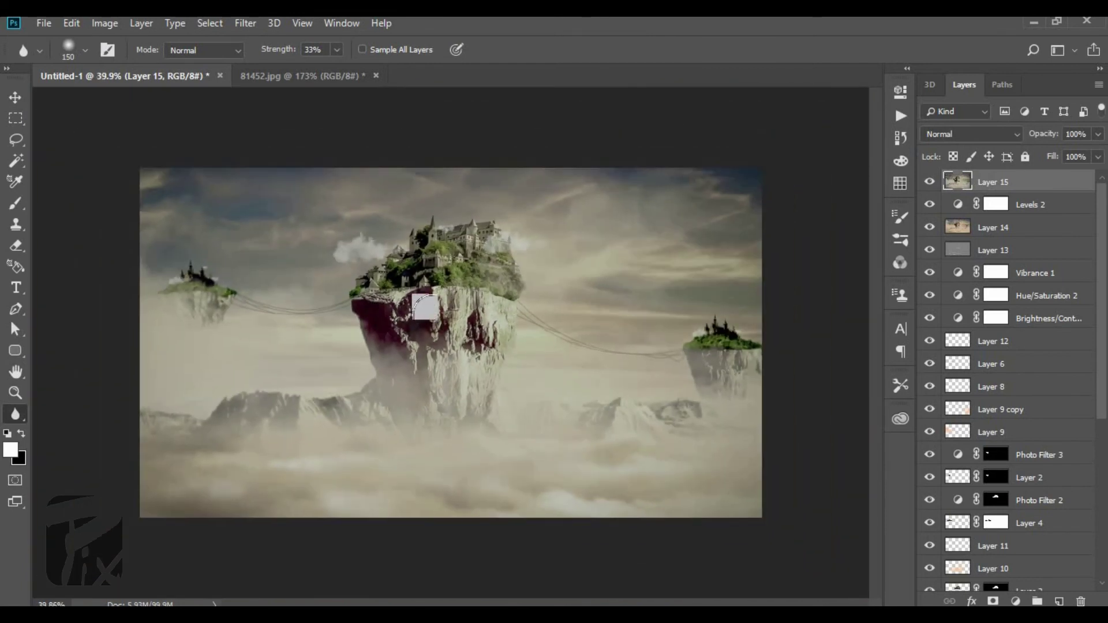
pyautogui.scroll(2, 423, 303)
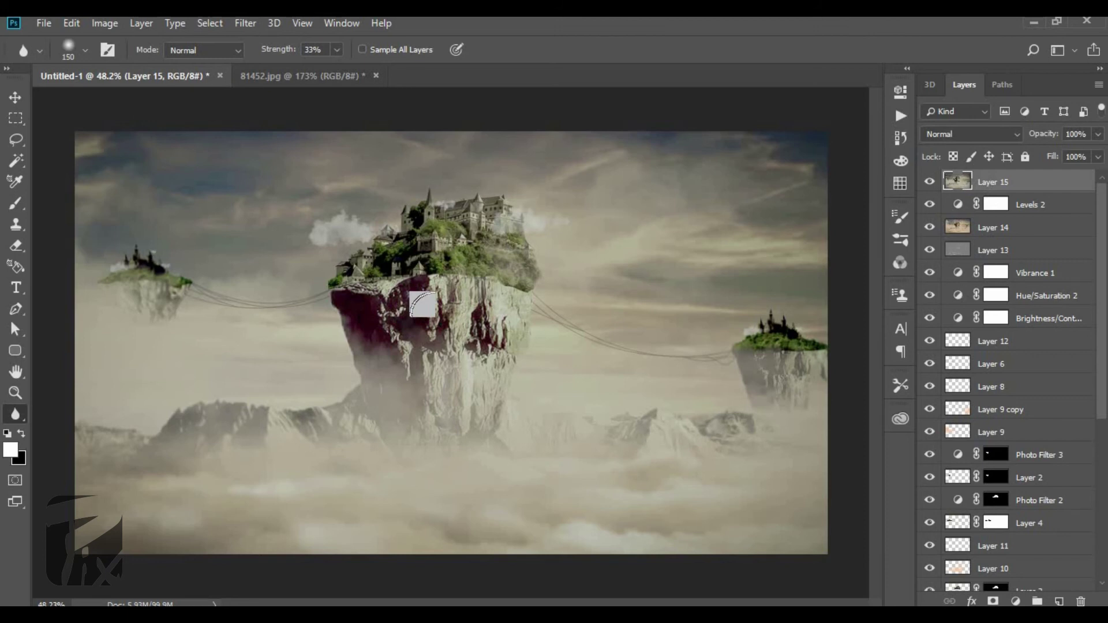
pyautogui.scroll(-1, 423, 304)
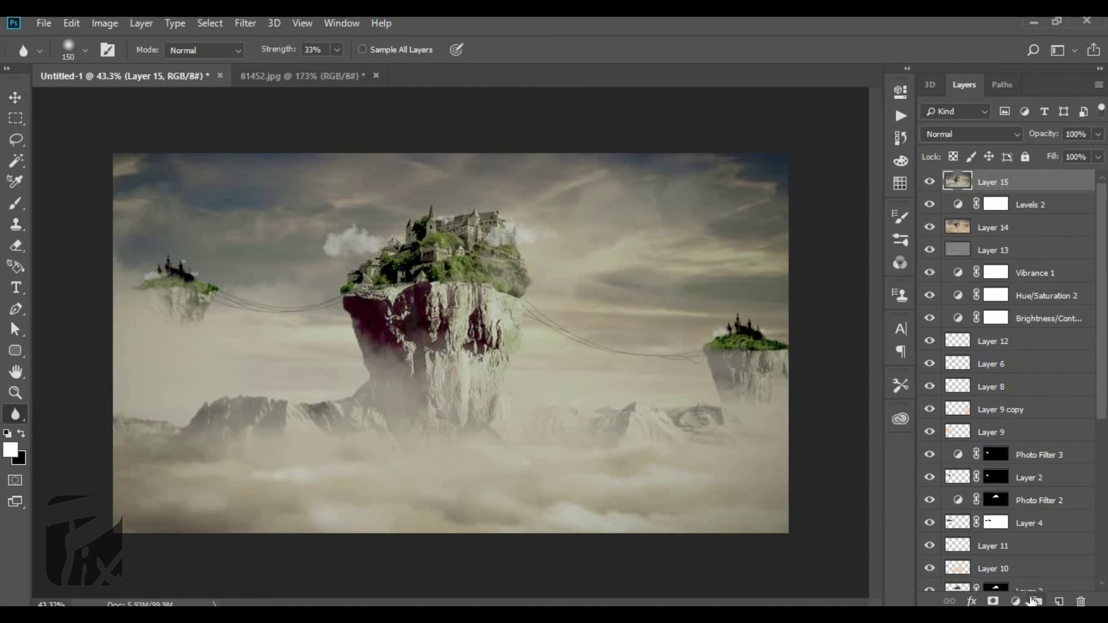
pyautogui.scroll(3, 779, 375)
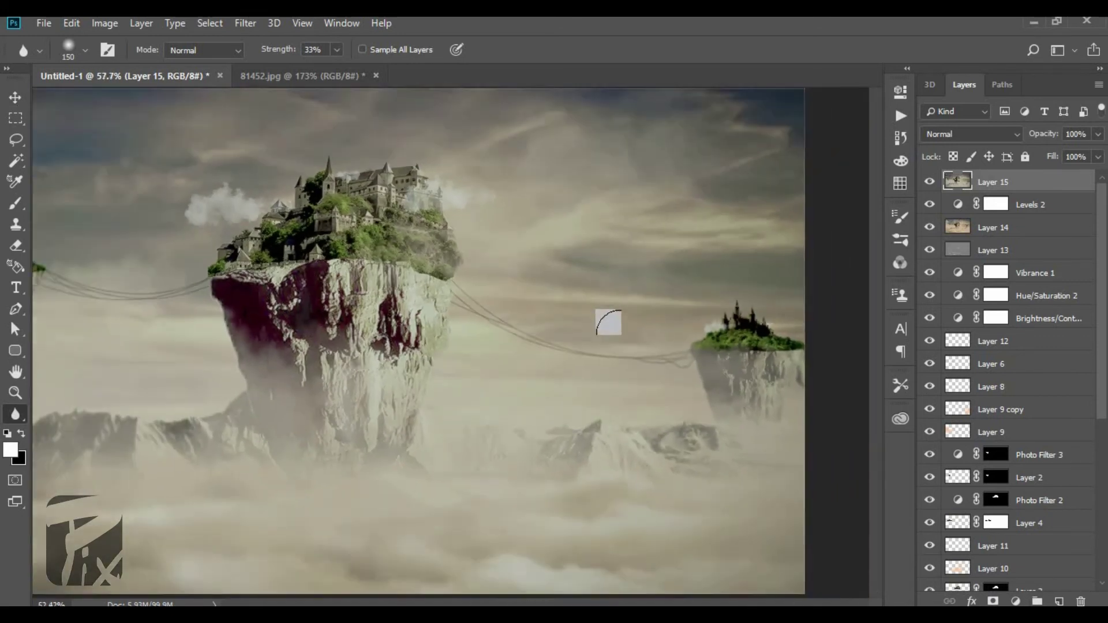
pyautogui.scroll(-3, 608, 322)
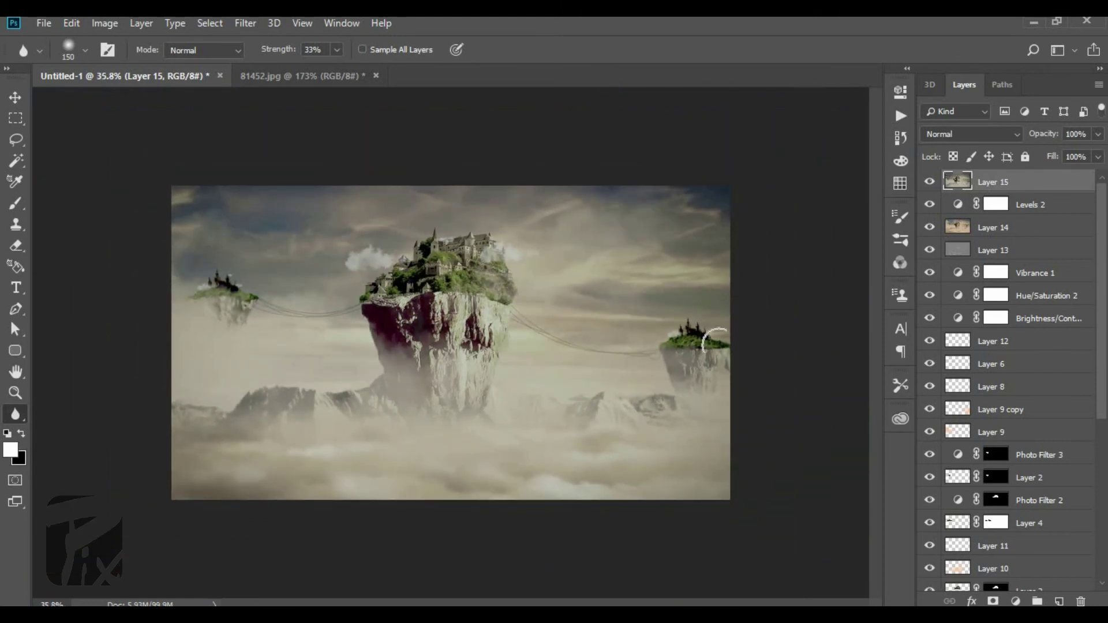
# Step: Add a Levels adjustment layer above Layer 15 with the midtone input level set to 1.29
pyautogui.click(1022, 601)
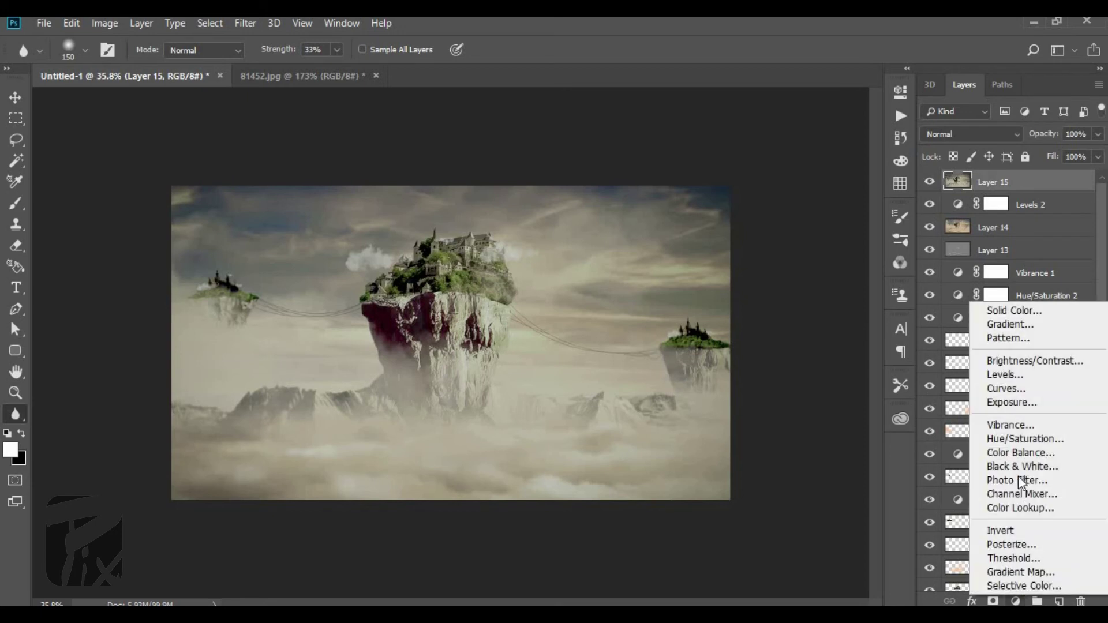
pyautogui.click(1023, 377)
pyautogui.moveTo(798, 251); pyautogui.dragTo(786, 252)
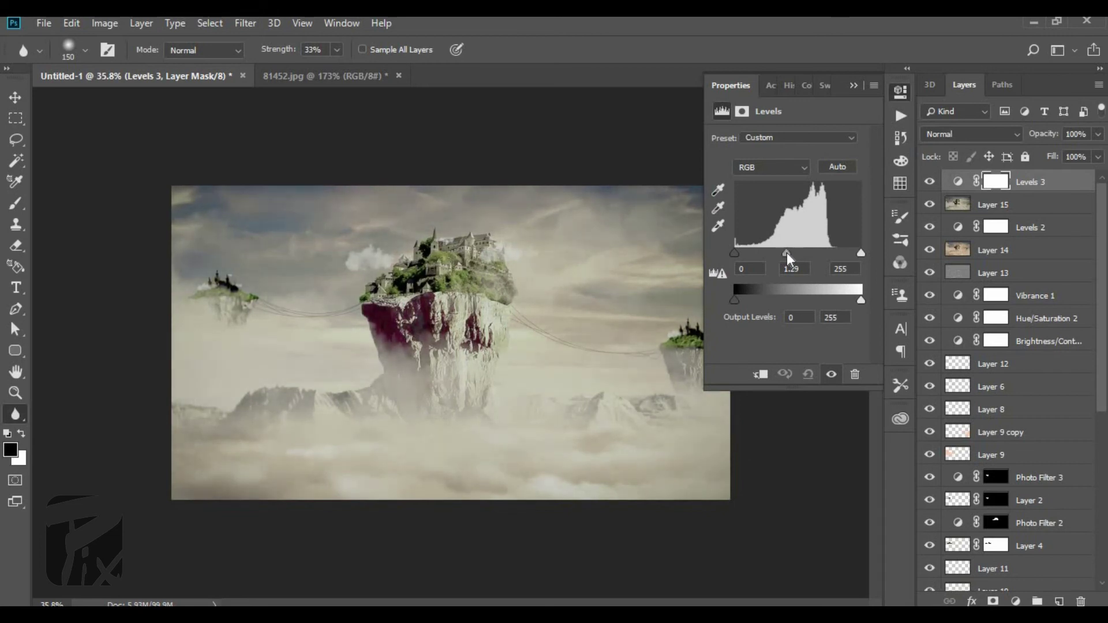
pyautogui.click(852, 87)
# Step: Add a Brightness/Contrast adjustment layer above Levels 3 with brightness 14 and contrast 24
pyautogui.scroll(16, 776, 298)
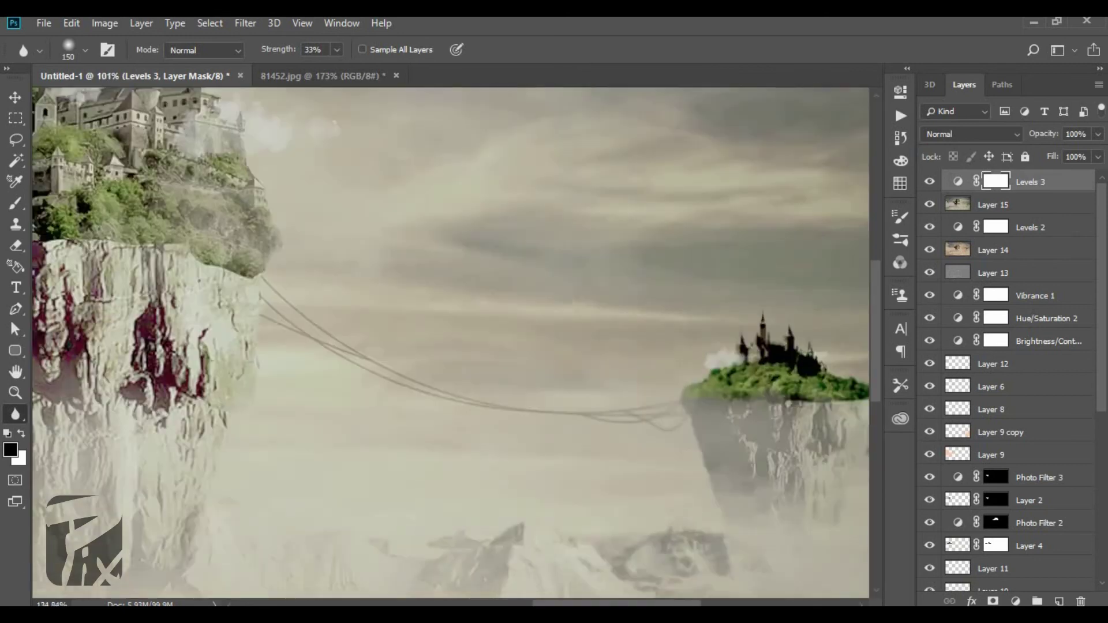
pyautogui.scroll(-4, 779, 306)
pyautogui.scroll(-8, 659, 319)
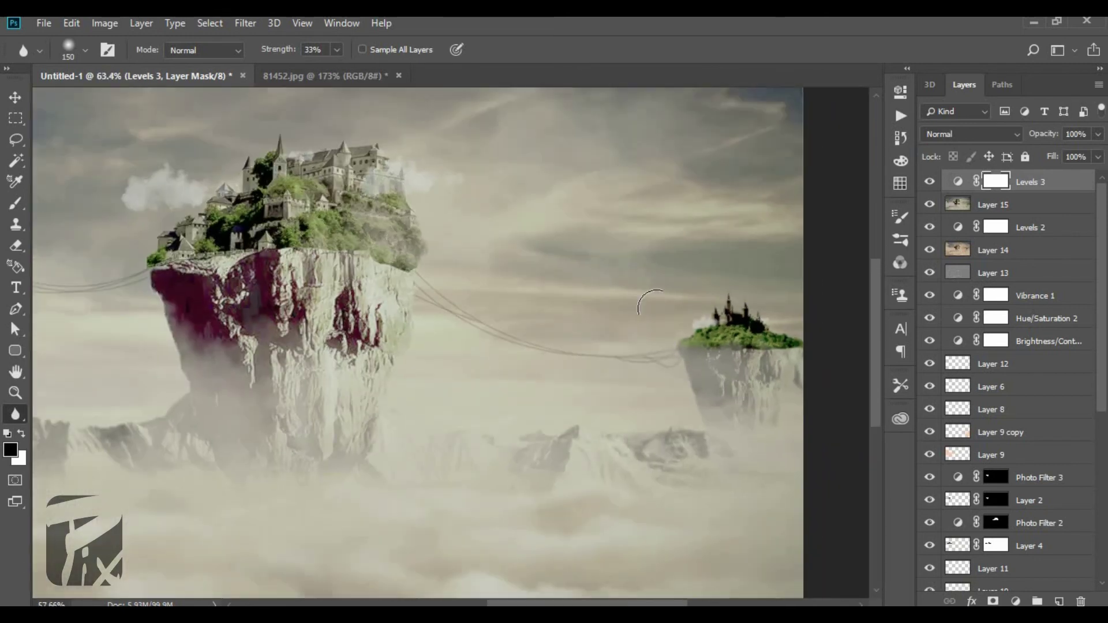
pyautogui.scroll(-1, 659, 319)
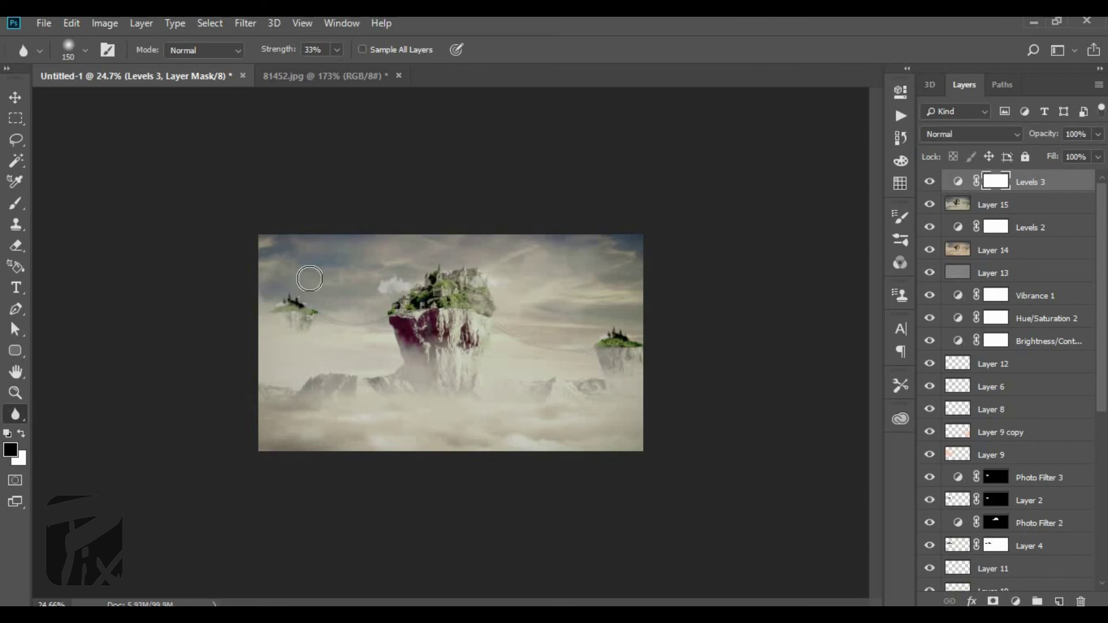
pyautogui.scroll(4, 318, 286)
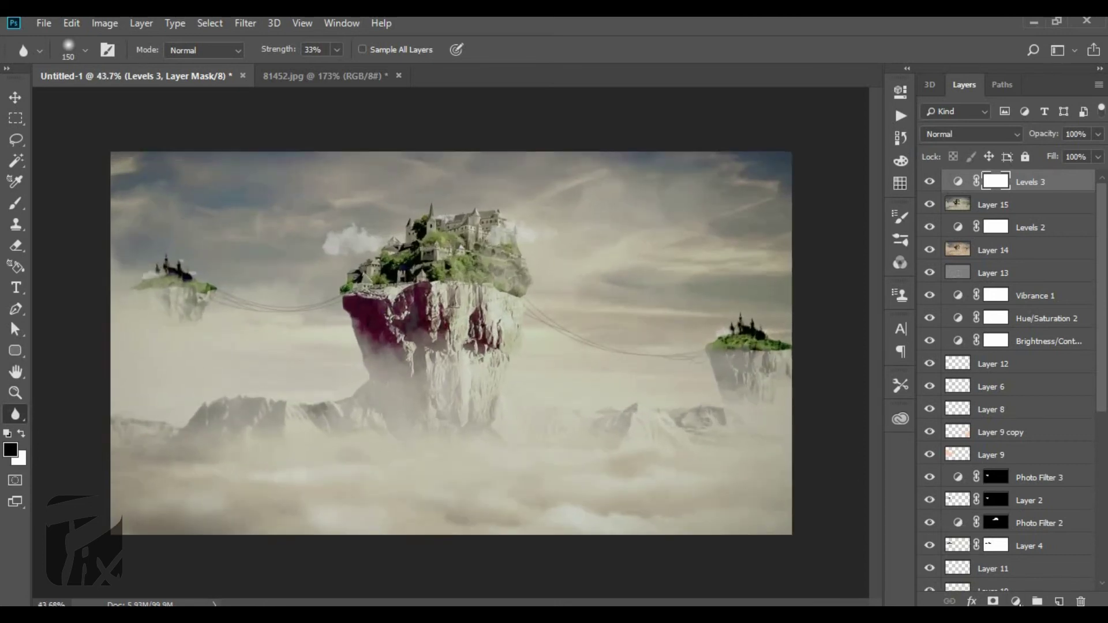
pyautogui.click(1016, 601)
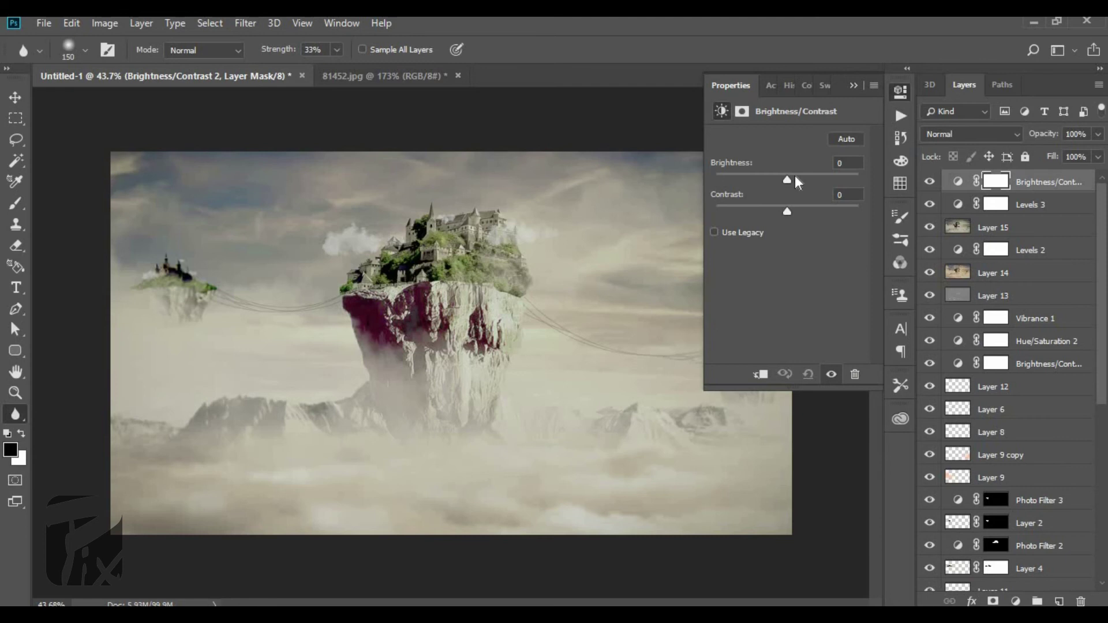
pyautogui.moveTo(795, 177)
pyautogui.mouseDown()
pyautogui.moveTo(806, 178)
pyautogui.moveTo(777, 209)
pyautogui.moveTo(822, 212)
pyautogui.moveTo(795, 182)
pyautogui.moveTo(798, 216)
pyautogui.moveTo(807, 216)
pyautogui.moveTo(795, 180)
pyautogui.mouseUp()
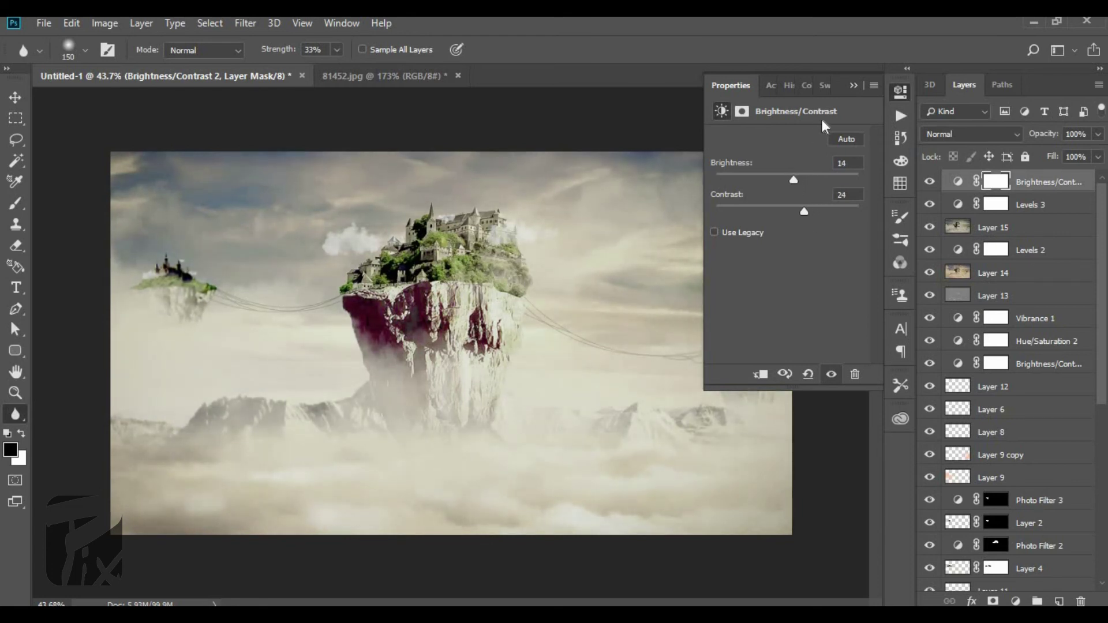
pyautogui.click(853, 86)
pyautogui.scroll(-2, 756, 334)
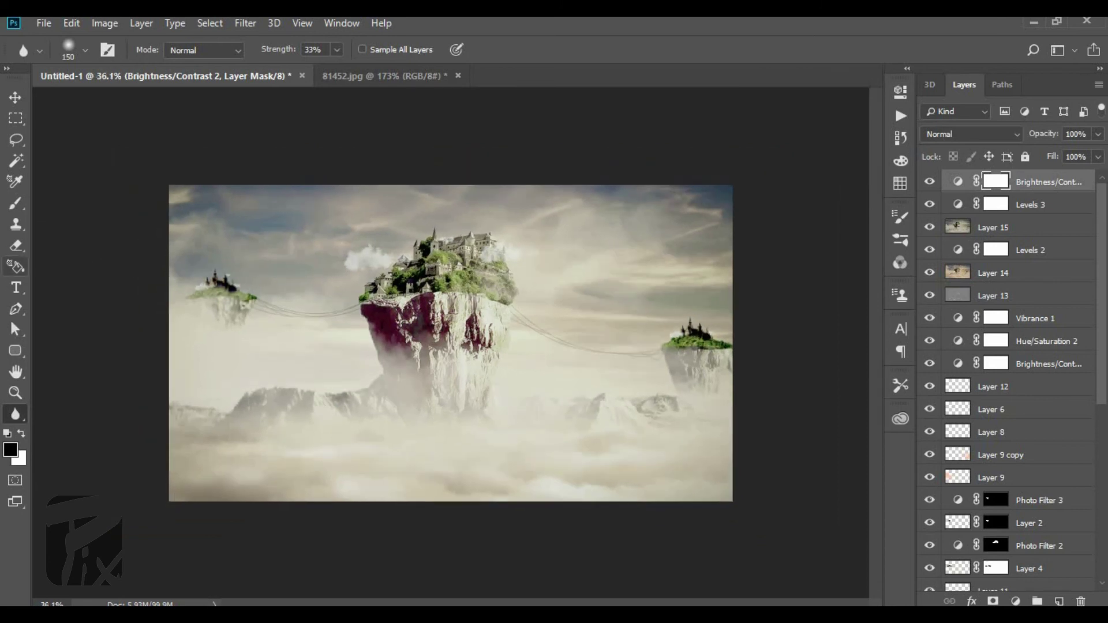
# Step: Set up the Brush tool with the 498 px cloud-shaped brush preset
pyautogui.click(16, 204)
pyautogui.click(15, 417)
pyautogui.click(16, 207)
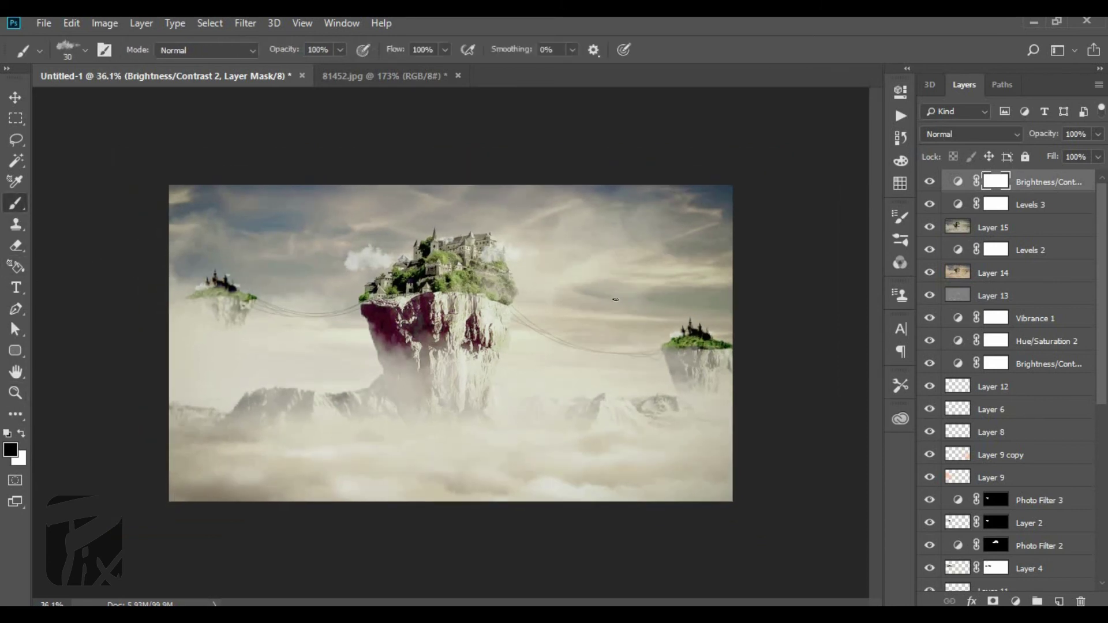
pyautogui.press(']')
pyautogui.press(']')
pyautogui.press(']')
pyautogui.press(']')
pyautogui.press(']')
pyautogui.press(']')
pyautogui.press(']')
pyautogui.press(']')
pyautogui.press(']')
pyautogui.press(']')
pyautogui.press(']')
pyautogui.press(']')
pyautogui.press(']')
pyautogui.press(']')
pyautogui.press(']')
pyautogui.press(']')
pyautogui.press(']')
pyautogui.press(']')
pyautogui.rightClick(625, 367)
pyautogui.scroll(-2, 644, 439)
pyautogui.doubleClick(629, 454)
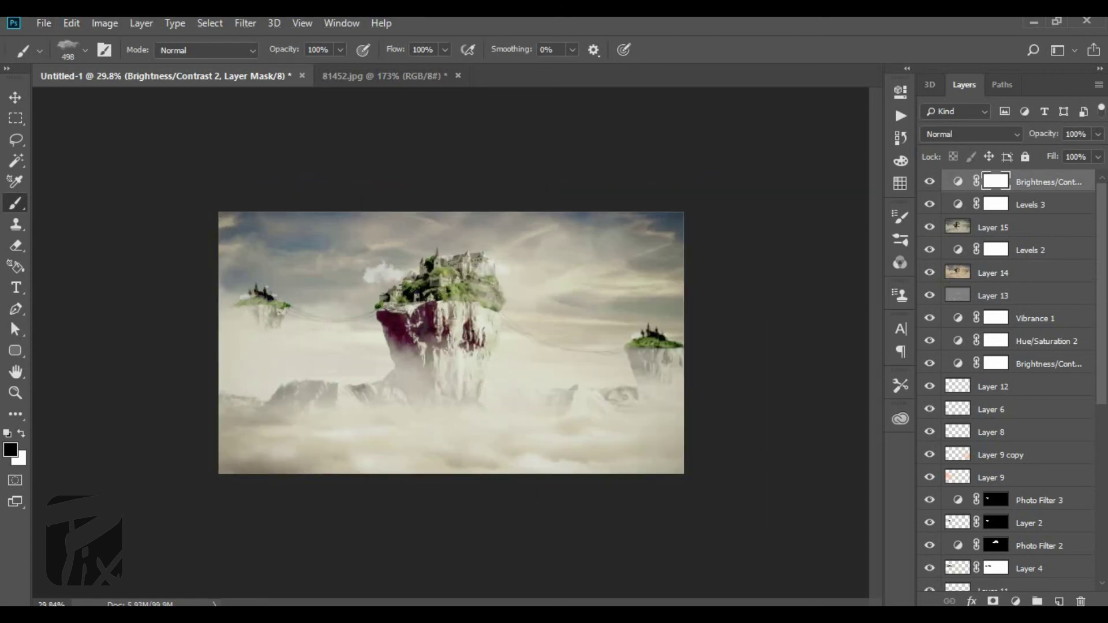
pyautogui.scroll(5, 629, 370)
pyautogui.scroll(-3, 447, 342)
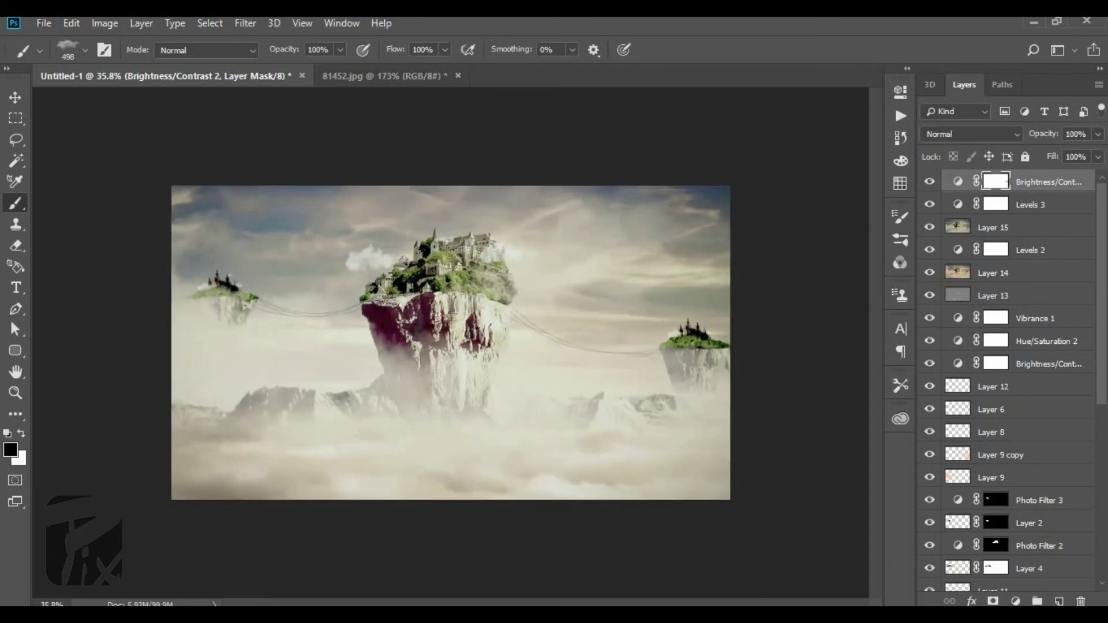
# Step: Add a new layer on top and paint beige mist sampled from the sky over both small castle rocks with a 1400 px cloud brush
pyautogui.press('x')
pyautogui.click(1060, 601)
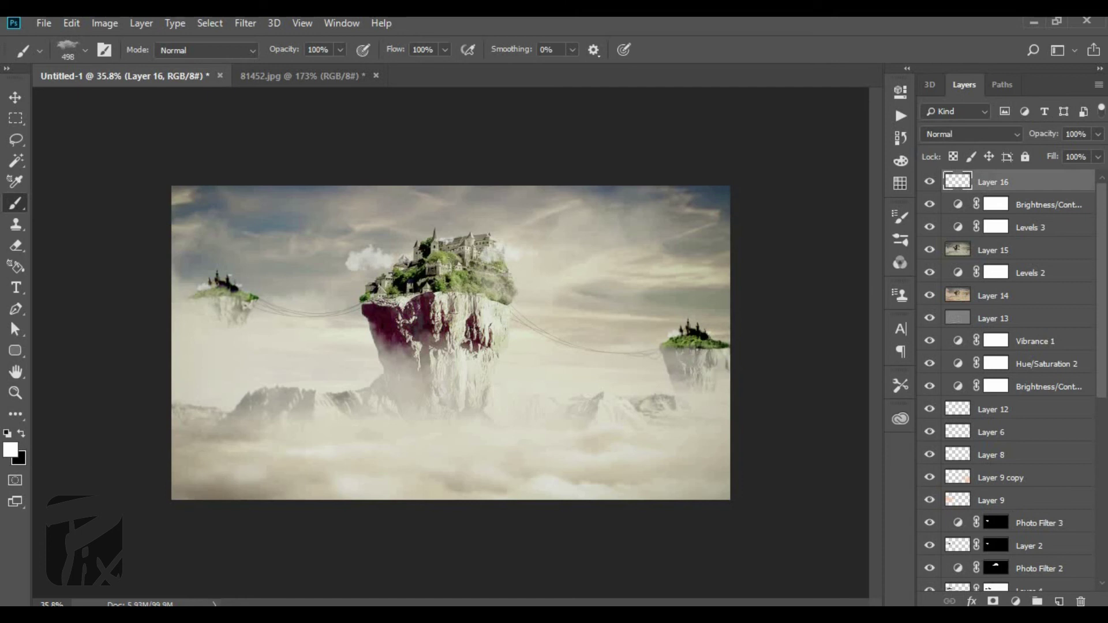
pyautogui.keyDown('alt'); pyautogui.click(728, 372); pyautogui.keyUp('alt')
pyautogui.press(']')
pyautogui.press(']')
pyautogui.click(705, 358)
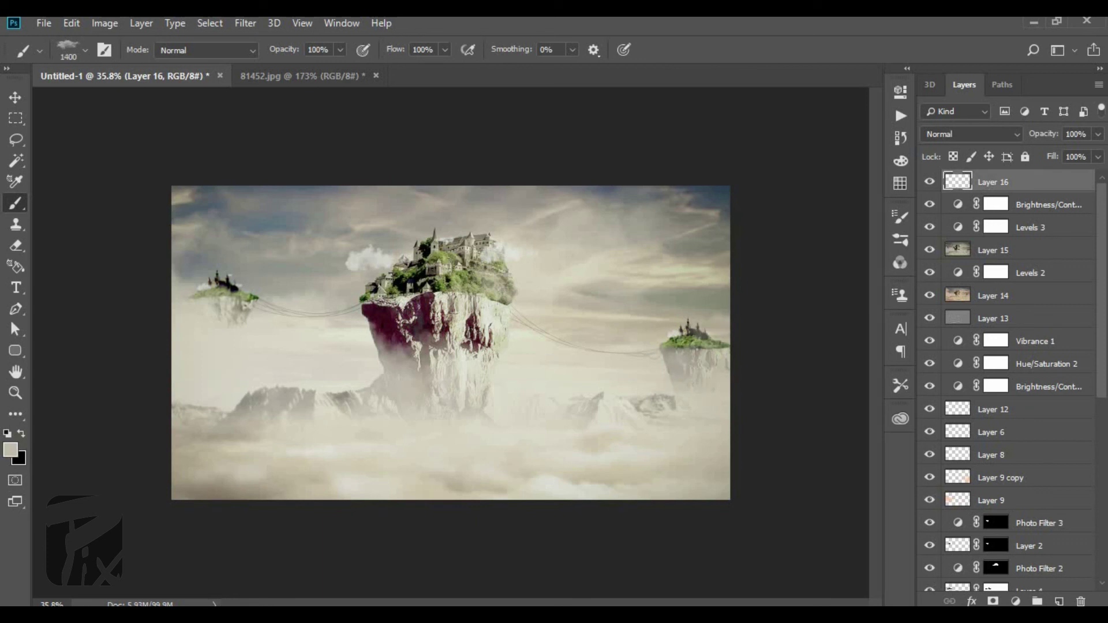
pyautogui.click(707, 351)
pyautogui.click(231, 274)
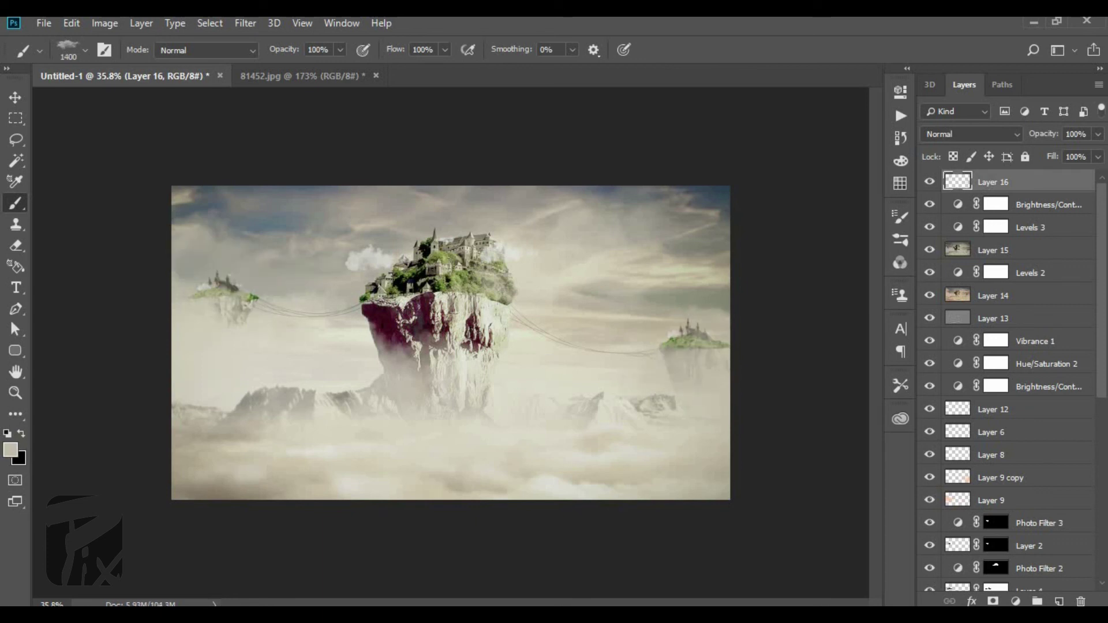
# Step: Try stamping extra mist around the left castle rock, in beige and in a darker grey-blue sampled from the sky above it
pyautogui.click(226, 274)
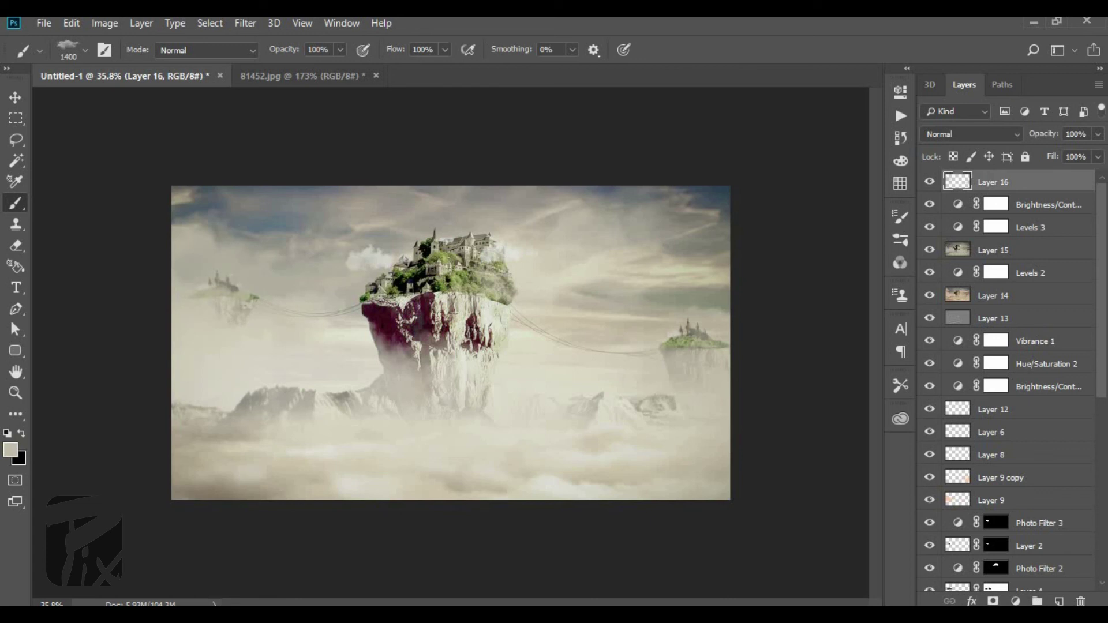
pyautogui.hotkey('ctrl', 'z')
pyautogui.keyDown('alt'); pyautogui.click(223, 223); pyautogui.keyUp('alt')
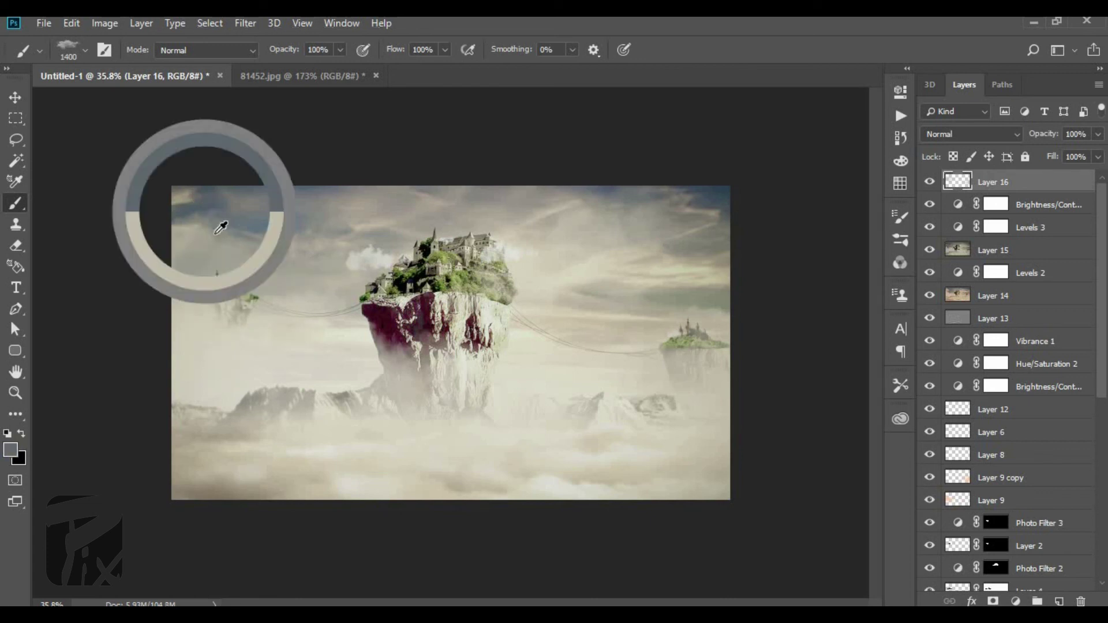
pyautogui.click(266, 347)
pyautogui.hotkey('ctrl', 'z')
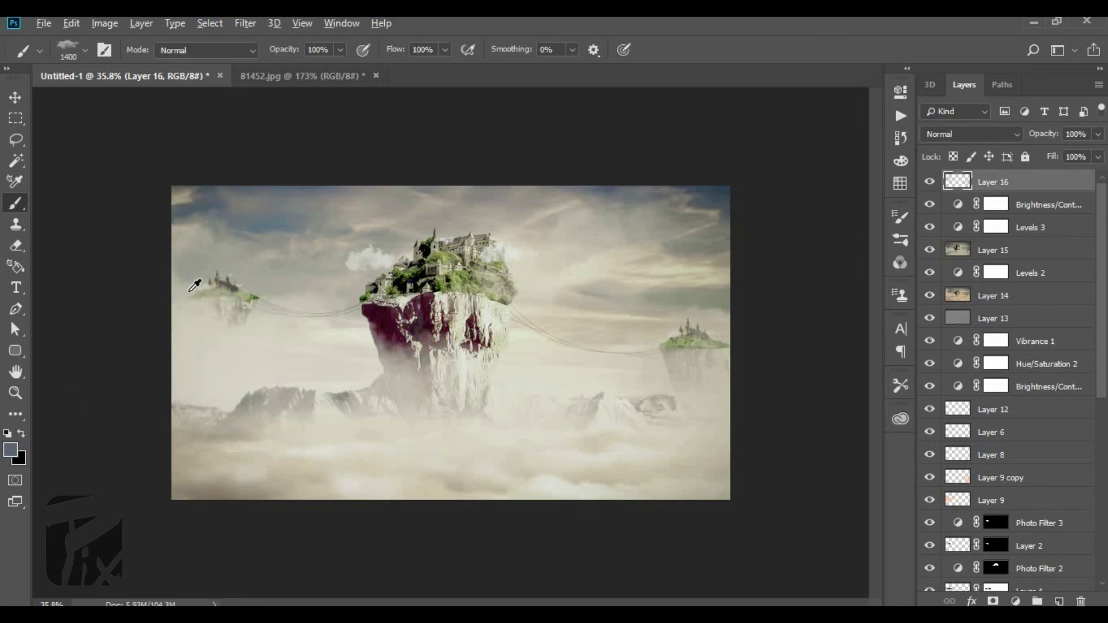
# Step: Stamp more mist below the left castle rock in a grey-beige sampled from the sky beside it
pyautogui.keyDown('alt'); pyautogui.click(199, 278); pyautogui.keyUp('alt')
pyautogui.click(188, 340)
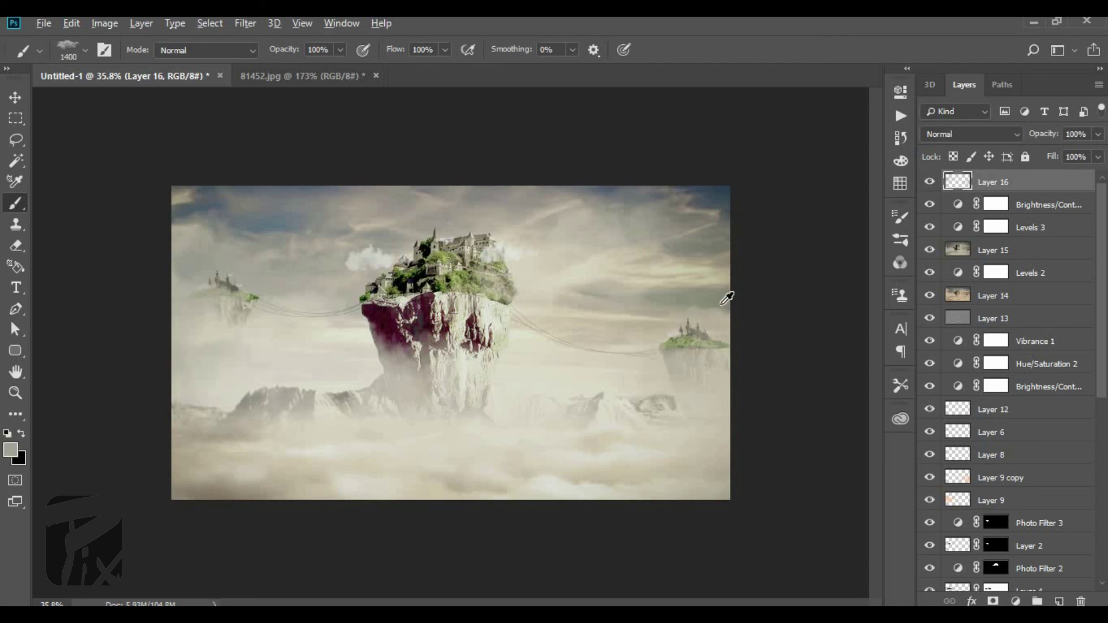
# Step: Try stamping mist over the central castle rock and its base in tones sampled from the sky and the lower clouds
pyautogui.keyDown('alt'); pyautogui.click(607, 302); pyautogui.keyUp('alt')
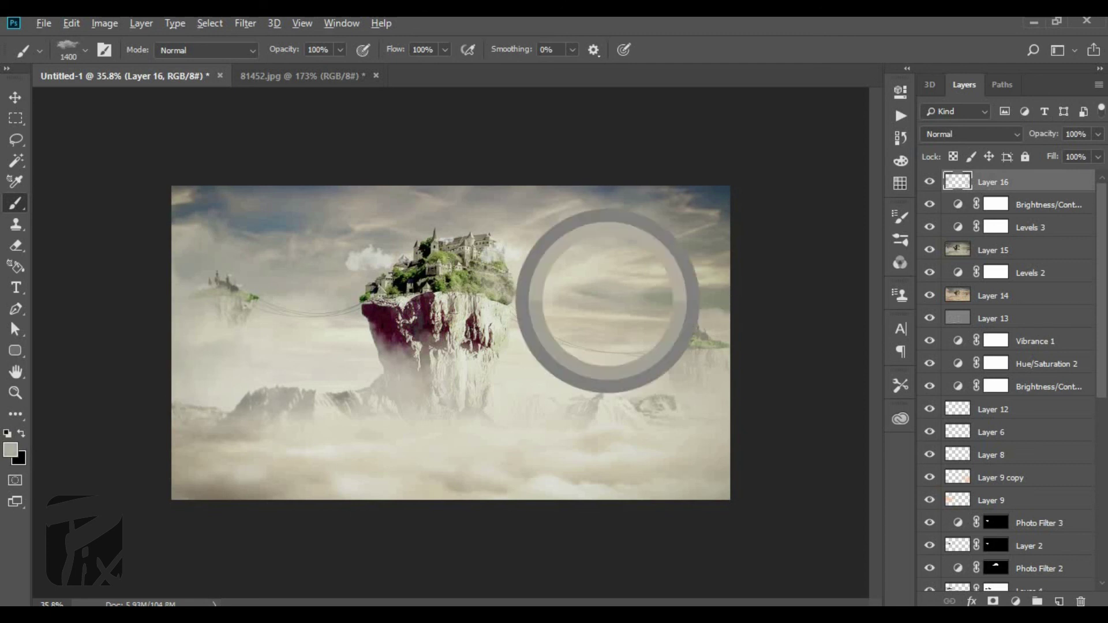
pyautogui.scroll(-2, 451, 343)
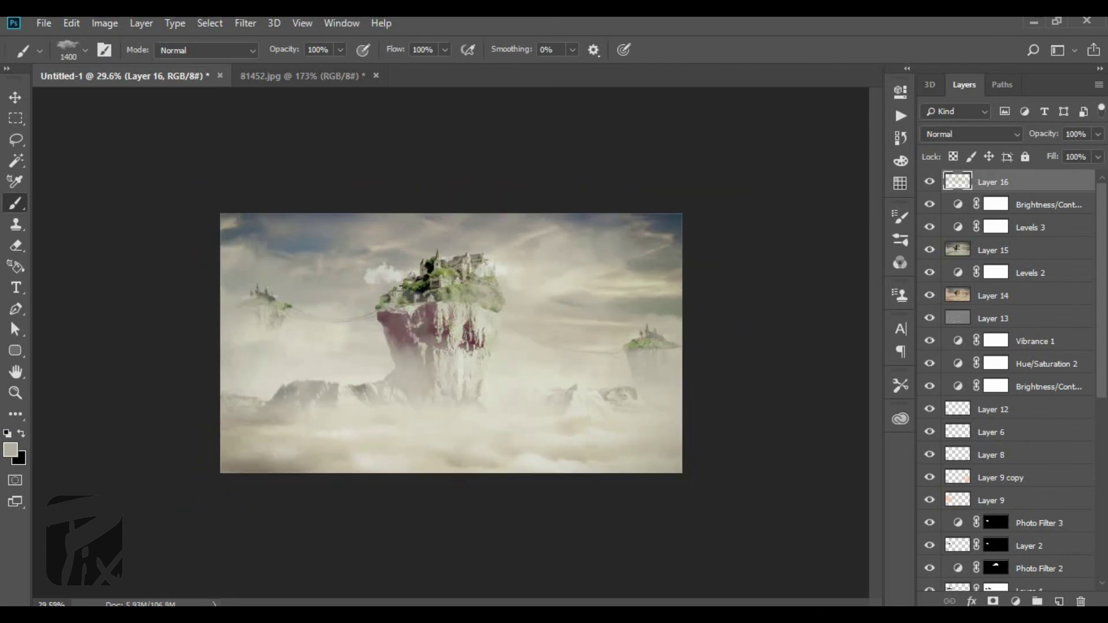
pyautogui.keyDown('alt'); pyautogui.click(336, 239); pyautogui.keyUp('alt')
pyautogui.click(413, 450)
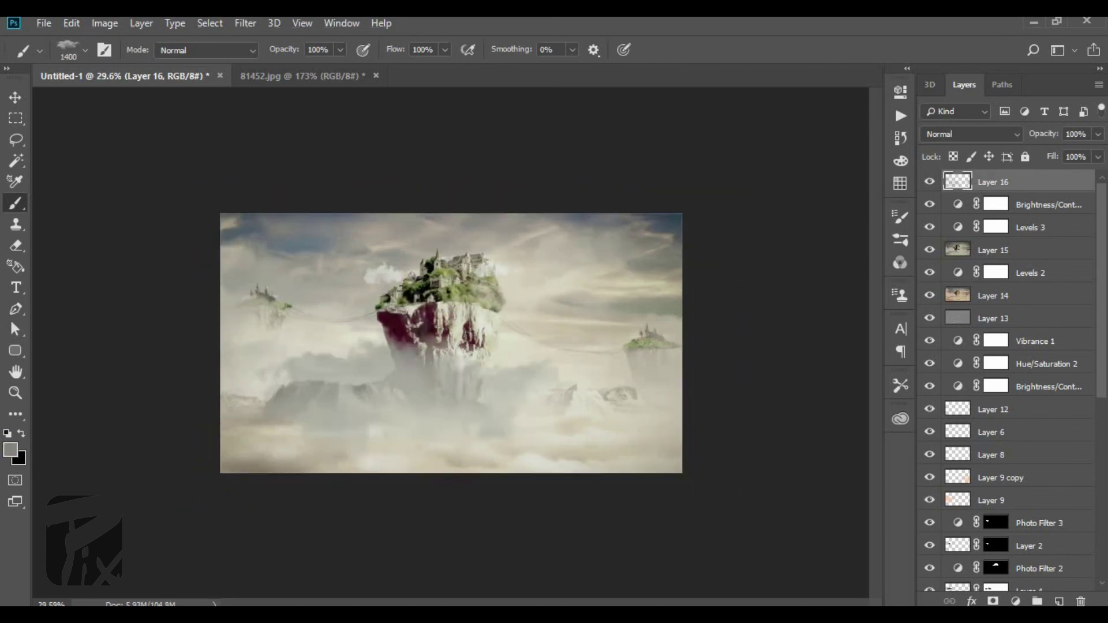
pyautogui.hotkey('ctrl', 'z')
pyautogui.keyDown('alt'); pyautogui.click(379, 416); pyautogui.keyUp('alt')
pyautogui.click(378, 413)
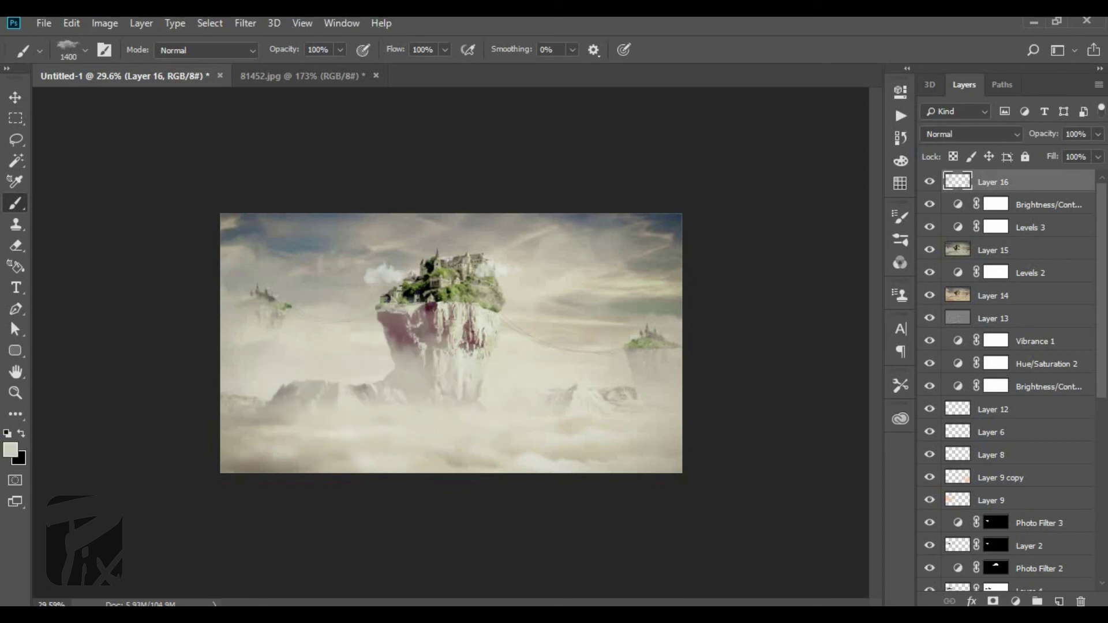
pyautogui.hotkey('ctrl', 'z')
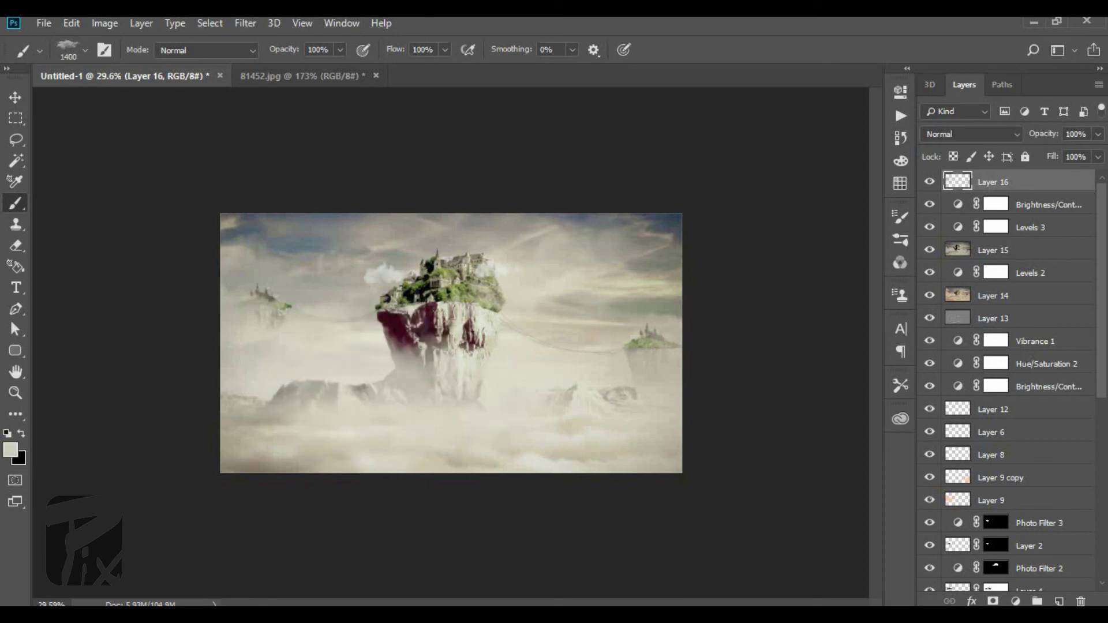
pyautogui.hotkey('ctrl', 'z')
pyautogui.hotkey('ctrl', 'z')
# Step: Examine the central castle rock close up and the mist across the whole composition
pyautogui.scroll(5, 332, 553)
pyautogui.scroll(2, 451, 344)
pyautogui.scroll(-1, 451, 343)
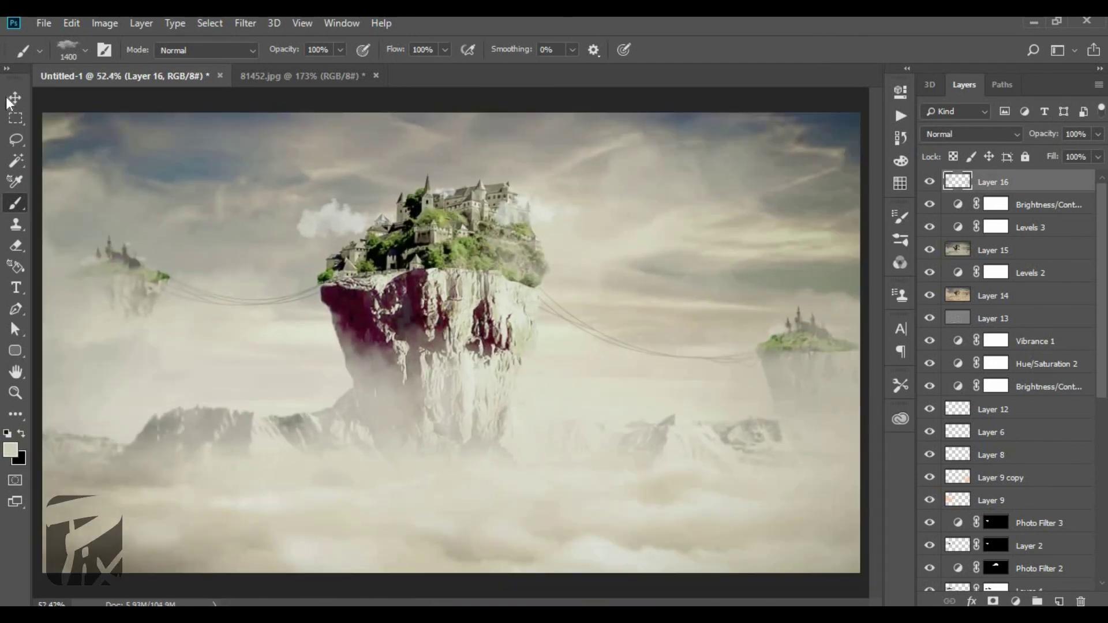
pyautogui.click(8, 101)
pyautogui.scroll(-1, 508, 271)
pyautogui.scroll(4, 500, 263)
pyautogui.scroll(3, 497, 258)
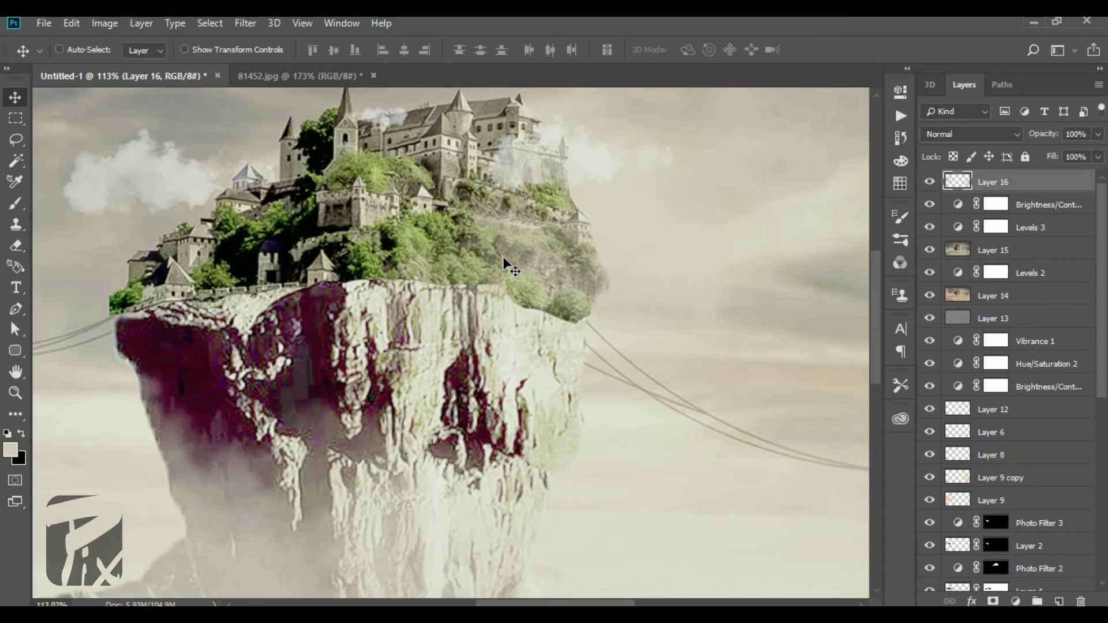
pyautogui.scroll(-3, 524, 306)
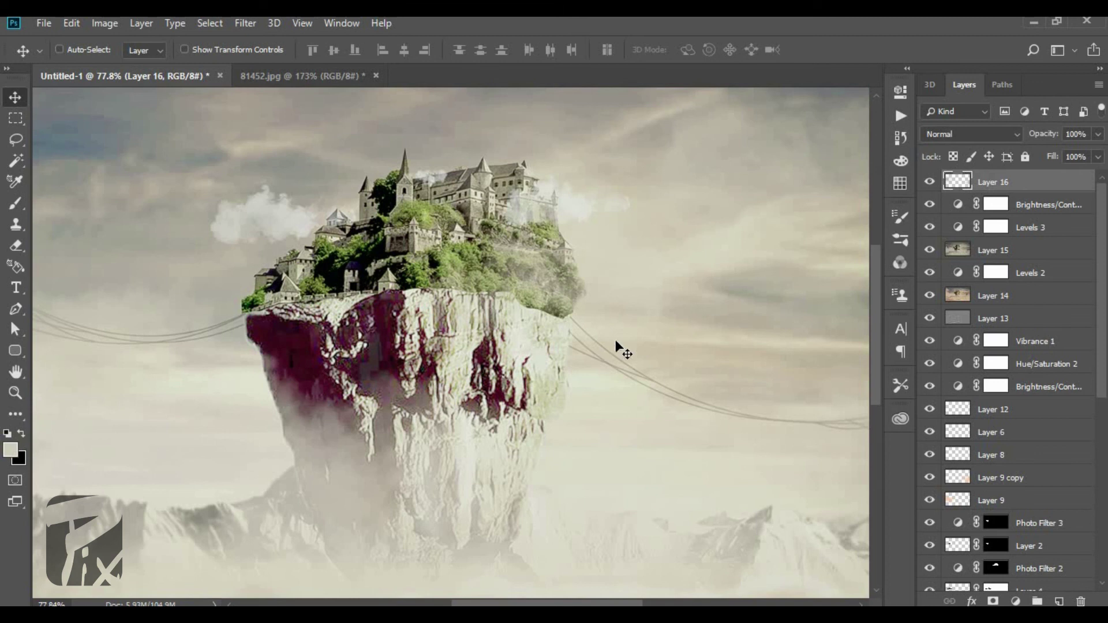
pyautogui.scroll(-3, 601, 316)
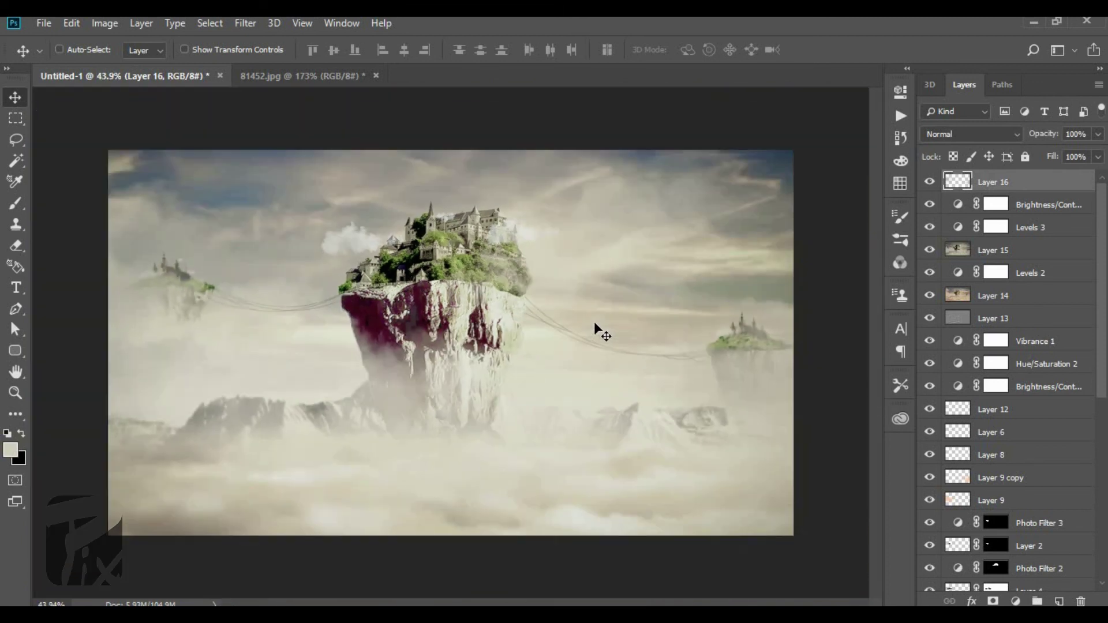
pyautogui.scroll(1, 64, 283)
pyautogui.scroll(-3, 173, 309)
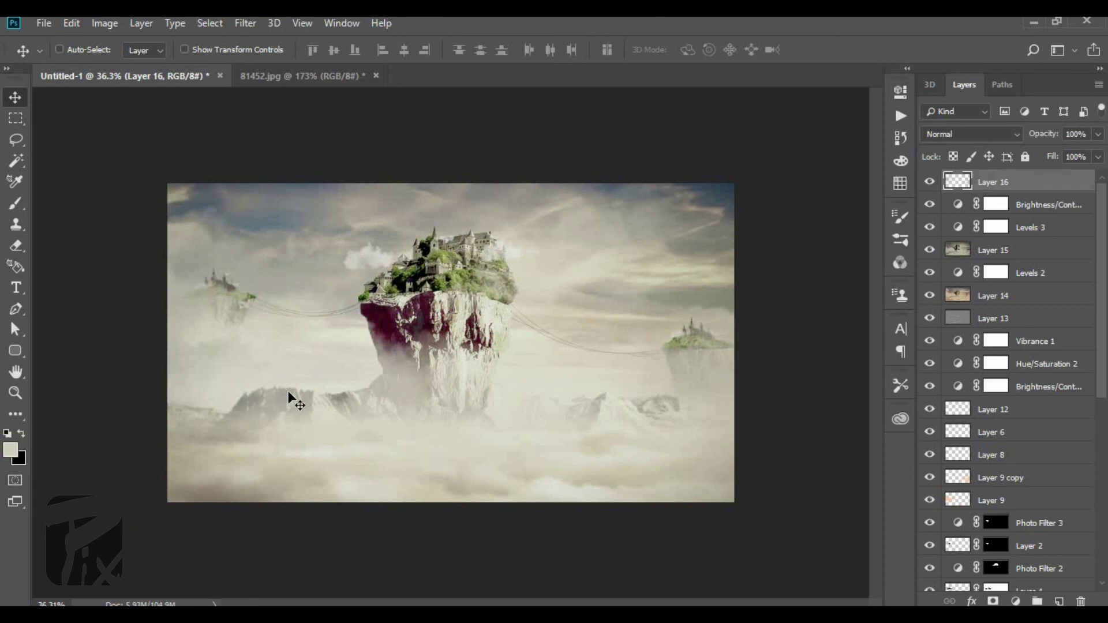
pyautogui.scroll(-1, 416, 425)
pyautogui.scroll(1, 390, 334)
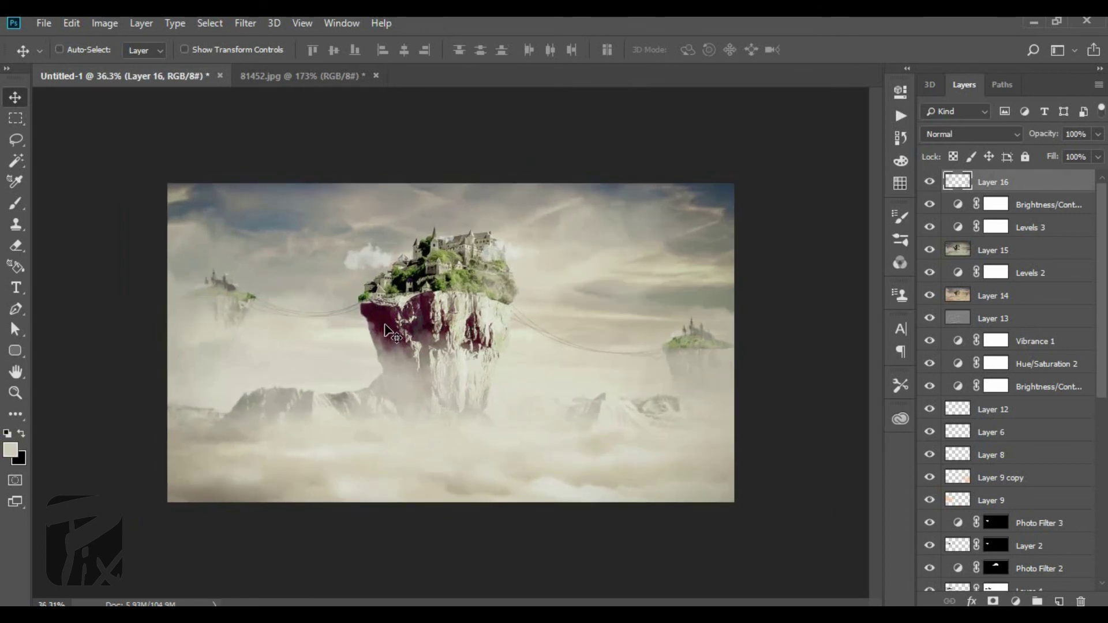